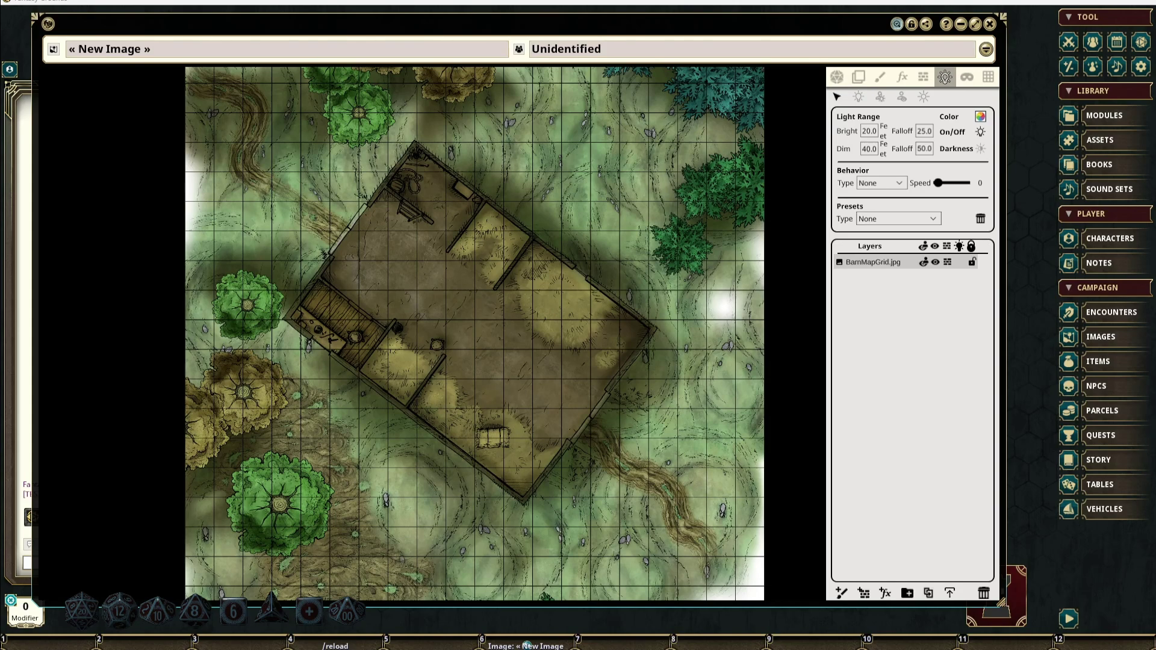
# Enable lighting and the player vision preview for the barn map
pyautogui.click(837, 77)
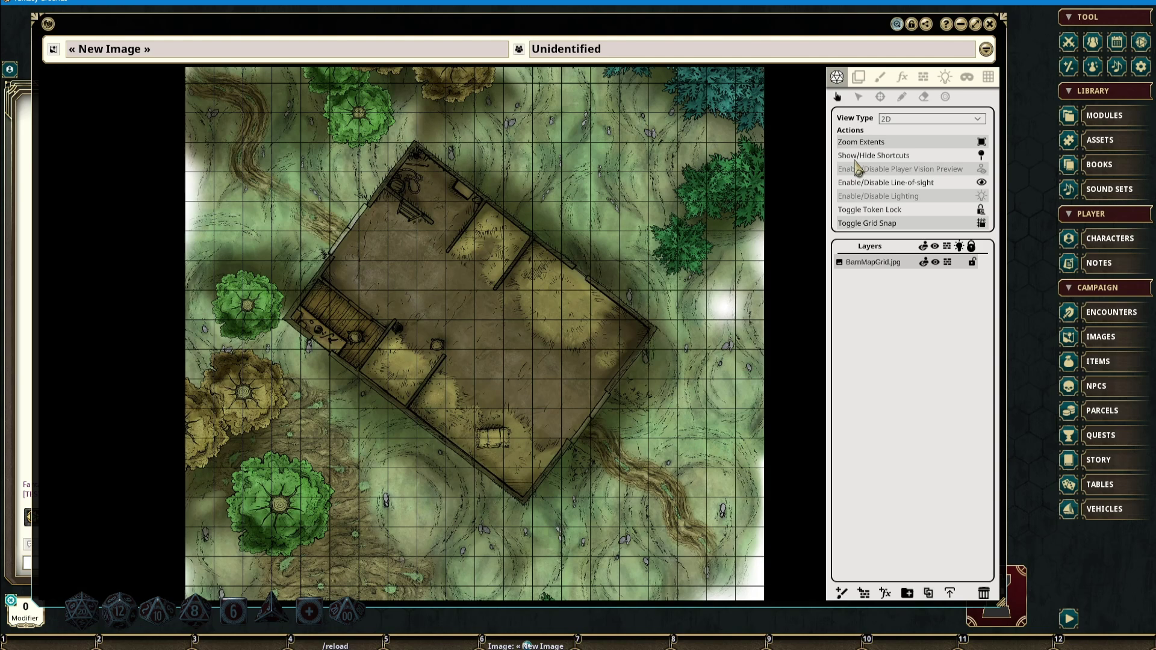
pyautogui.click(983, 204)
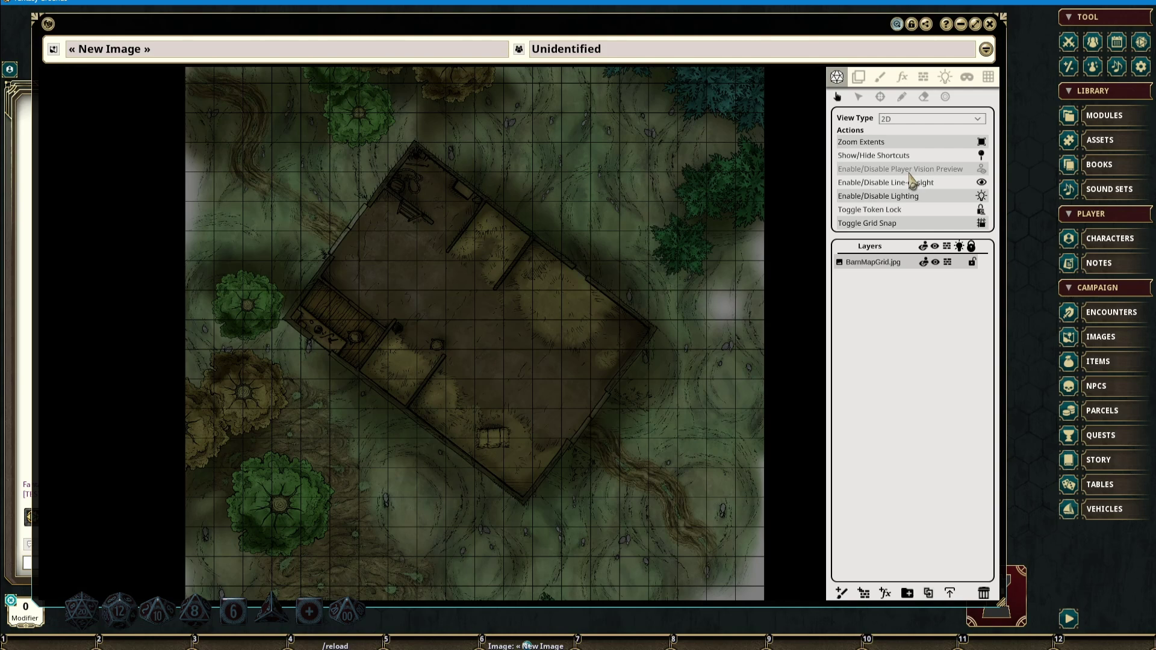
pyautogui.click(983, 171)
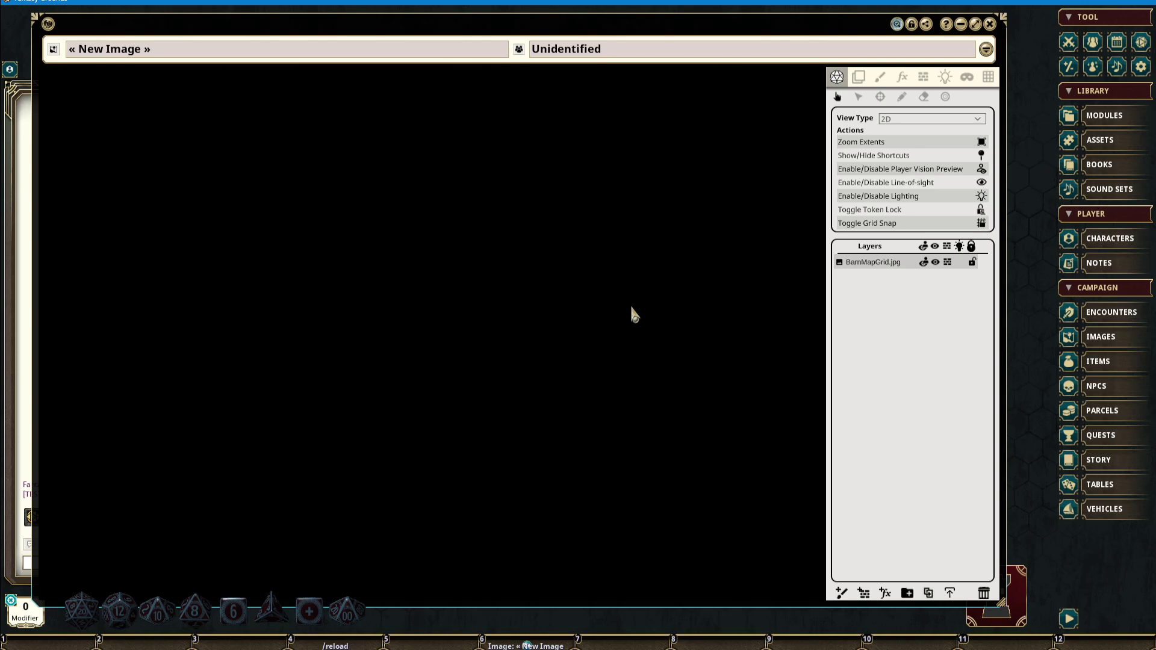
# Apply the Dawn ambient lighting preset to the barn map
pyautogui.click(946, 79)
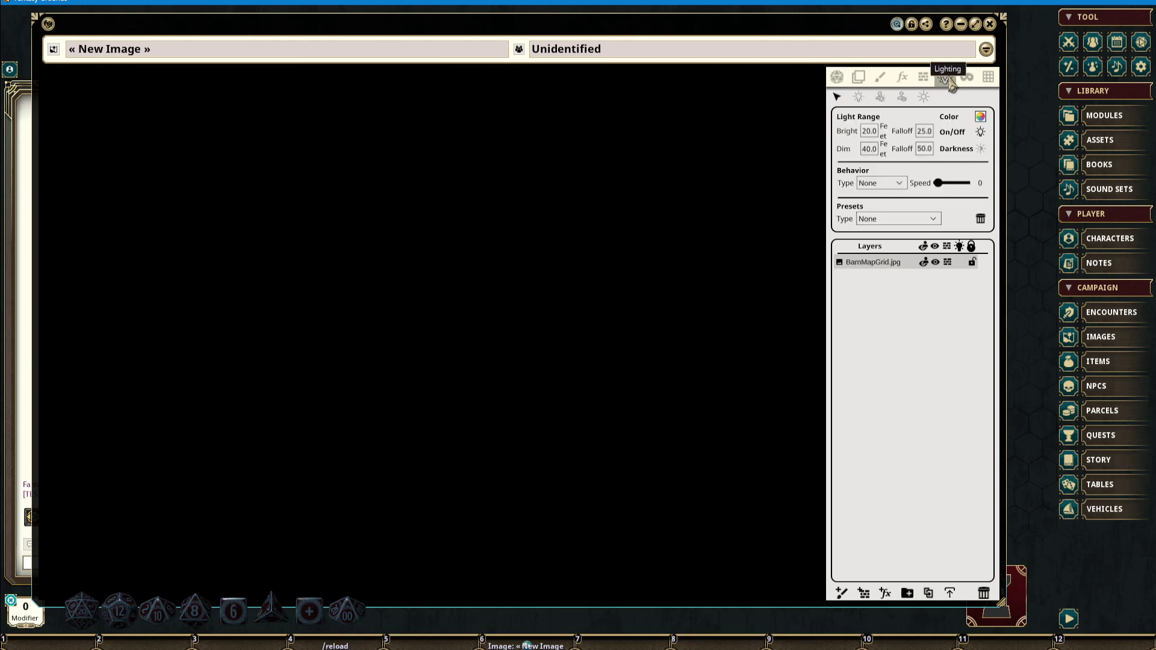
pyautogui.click(860, 99)
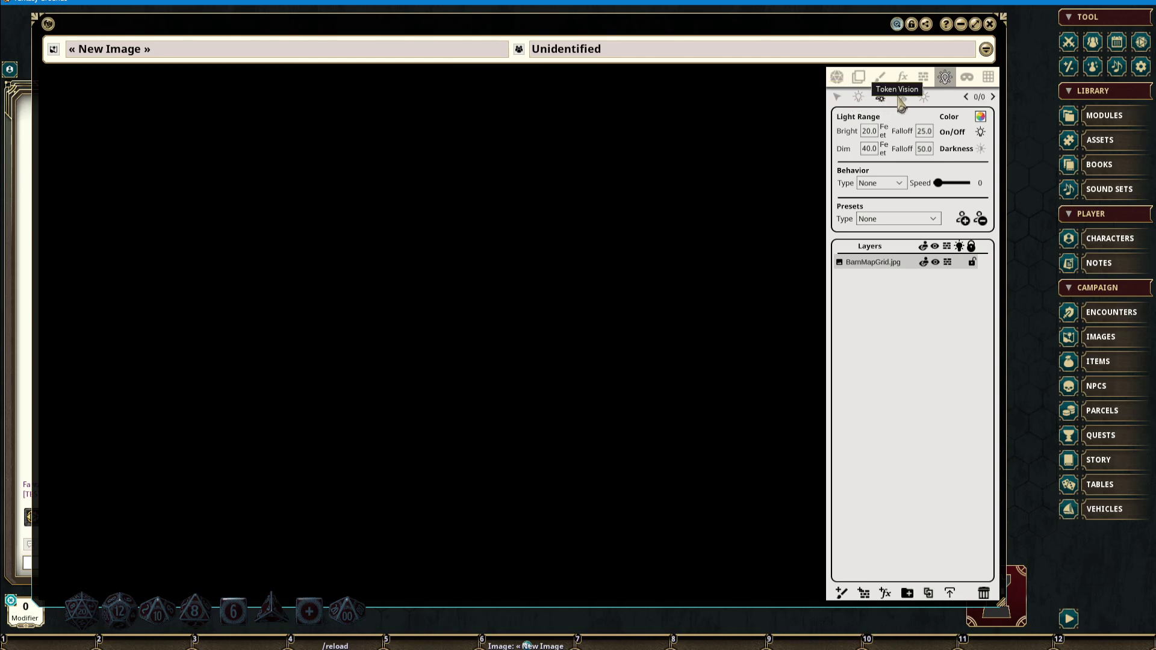
pyautogui.click(900, 98)
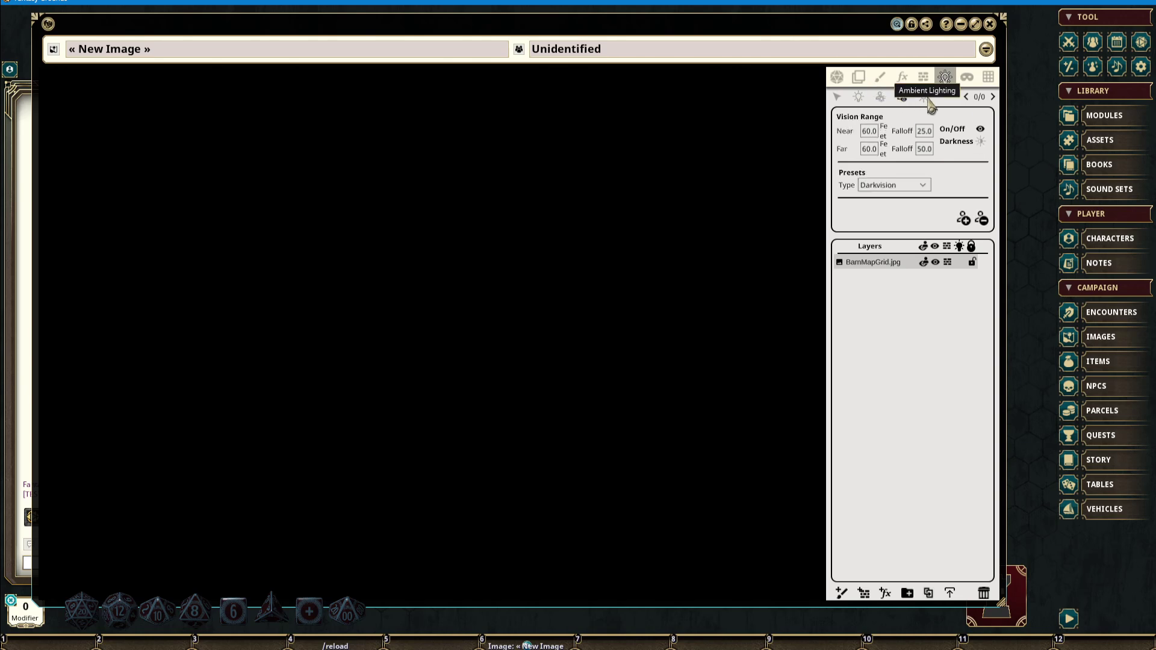
pyautogui.click(925, 99)
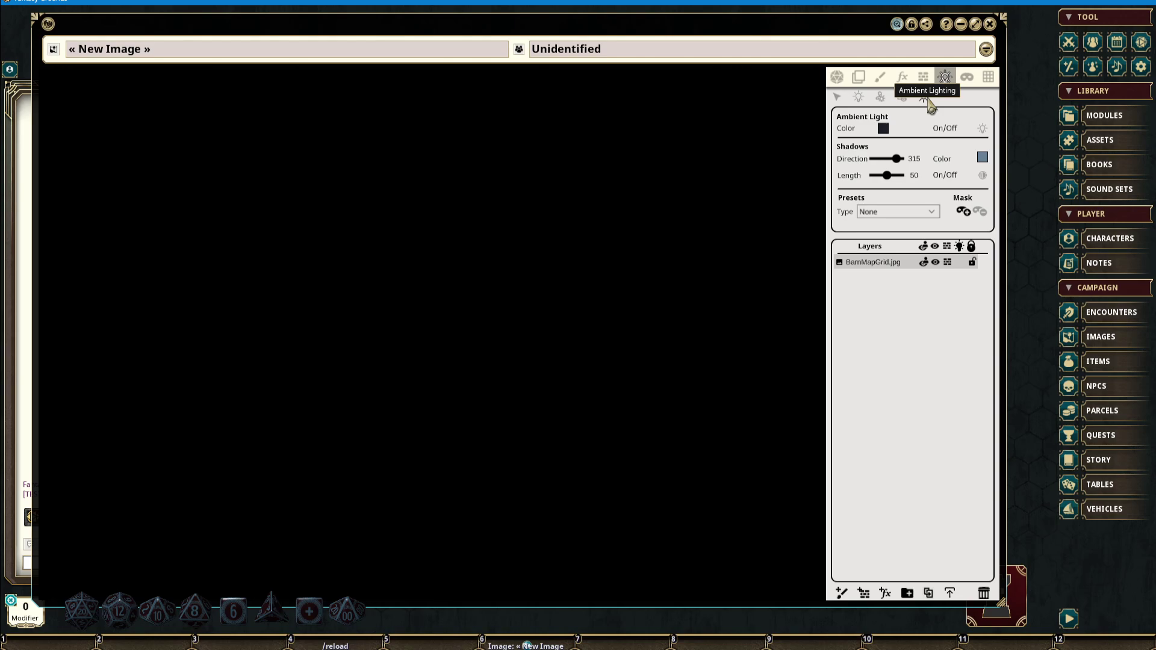
pyautogui.click(923, 212)
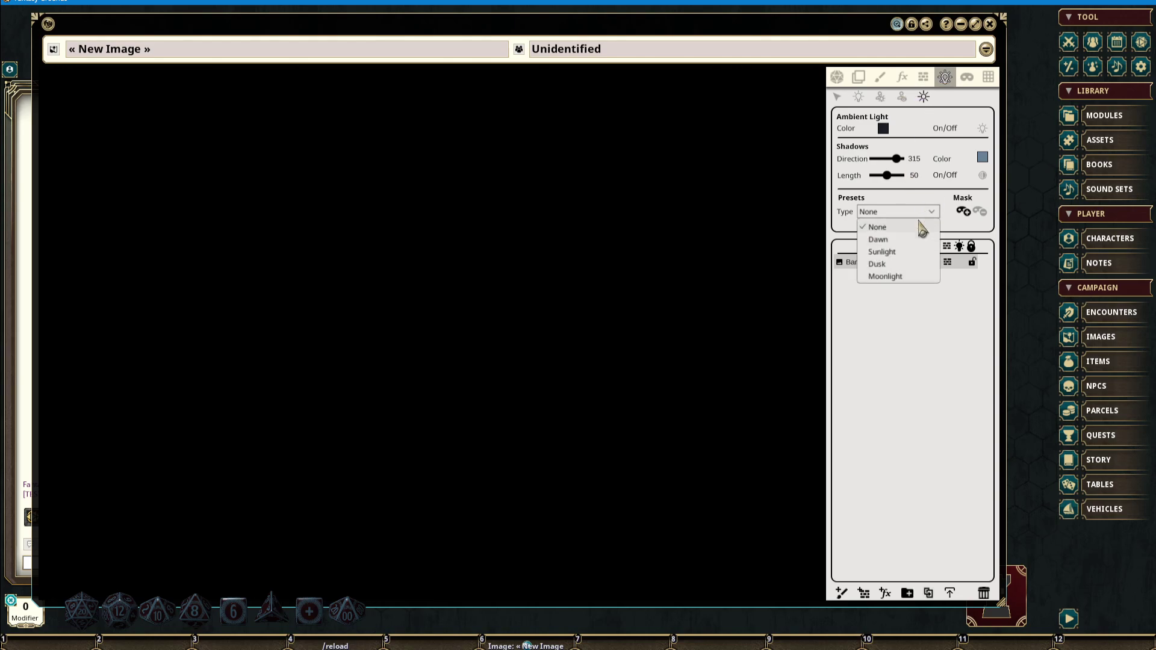
pyautogui.click(913, 240)
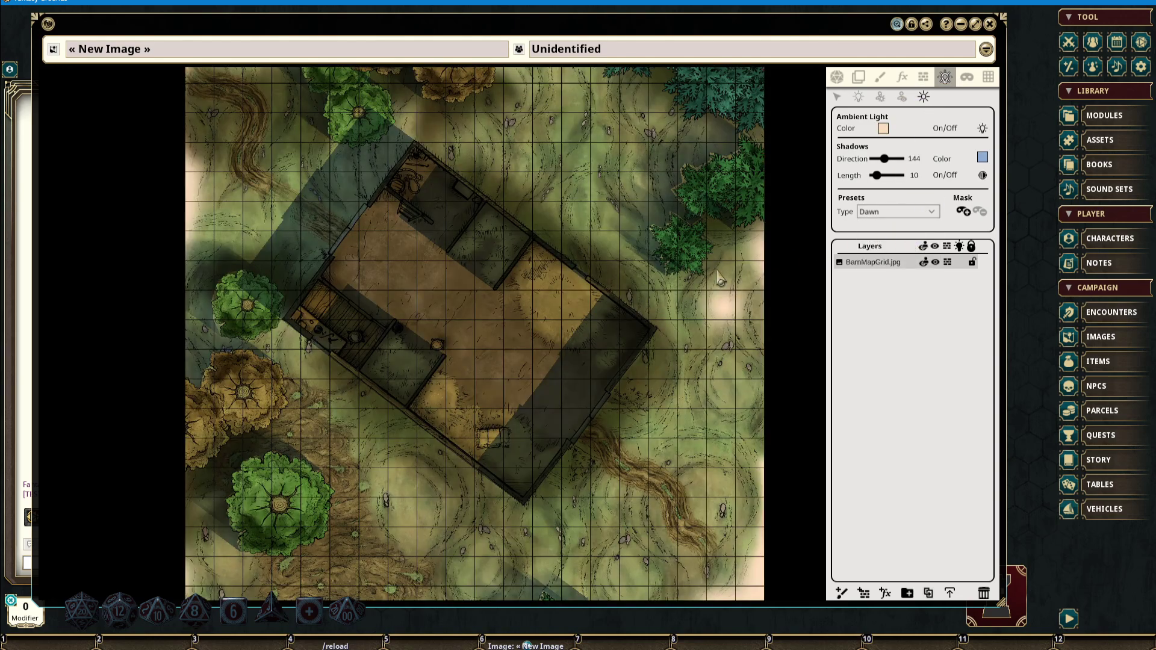
# Add a mask to the map's ambient lighting and choose the Hide Area tool
pyautogui.scroll(-2, 719, 279)
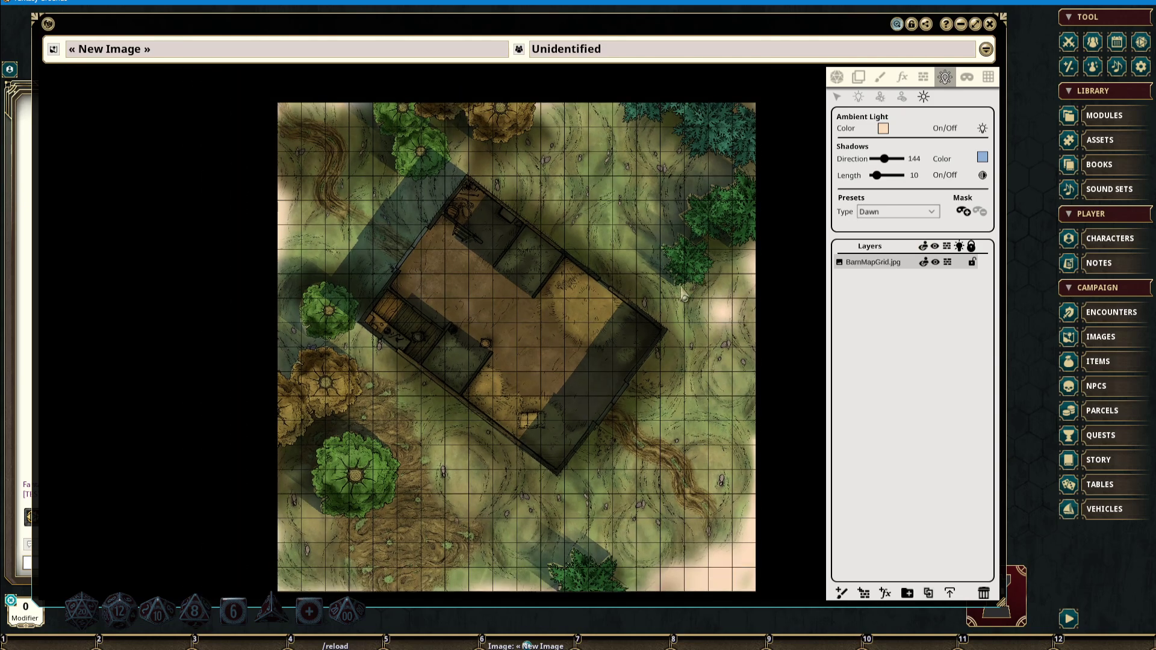
pyautogui.scroll(2, 684, 296)
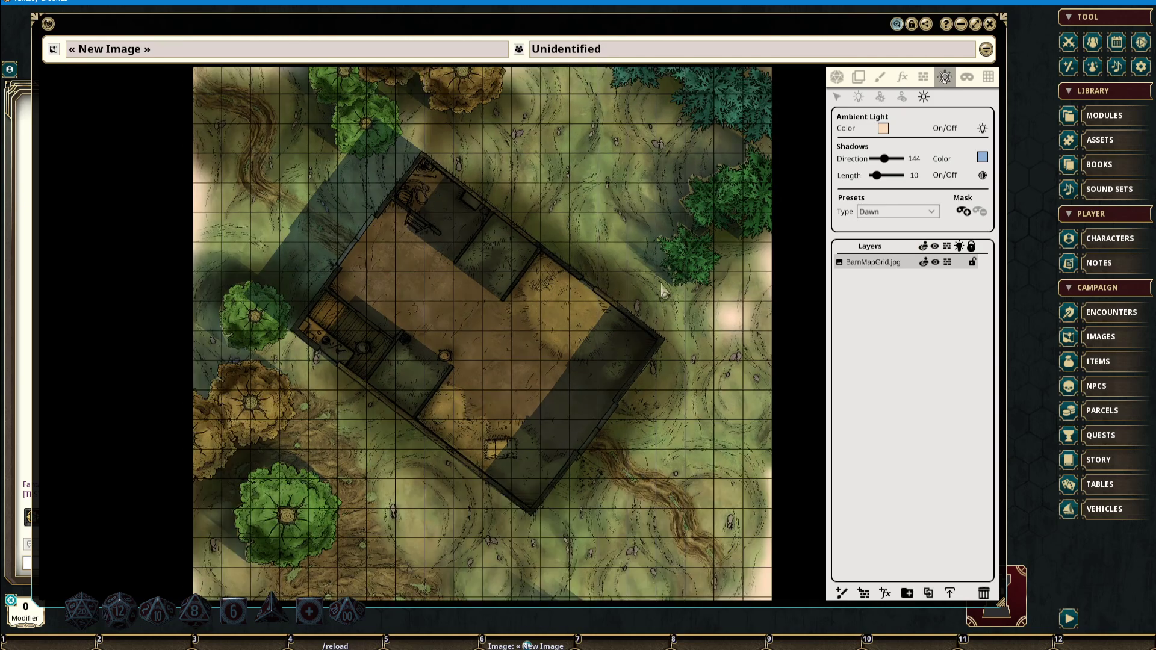
pyautogui.scroll(1, 710, 291)
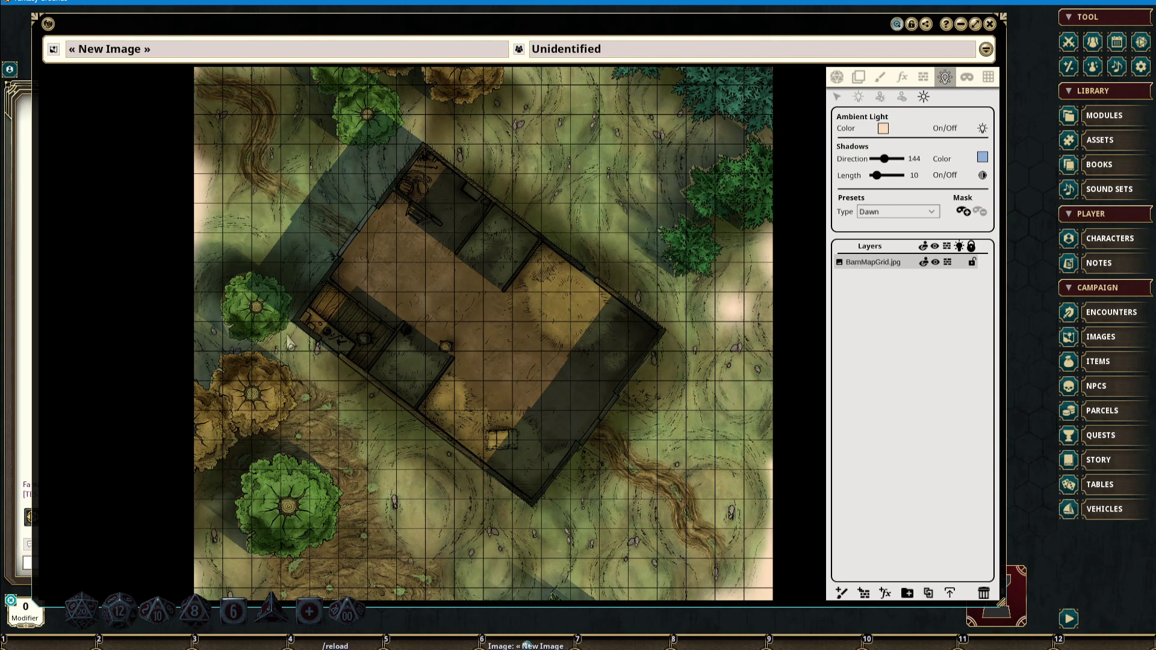
pyautogui.moveTo(622, 392); pyautogui.dragTo(612, 400)
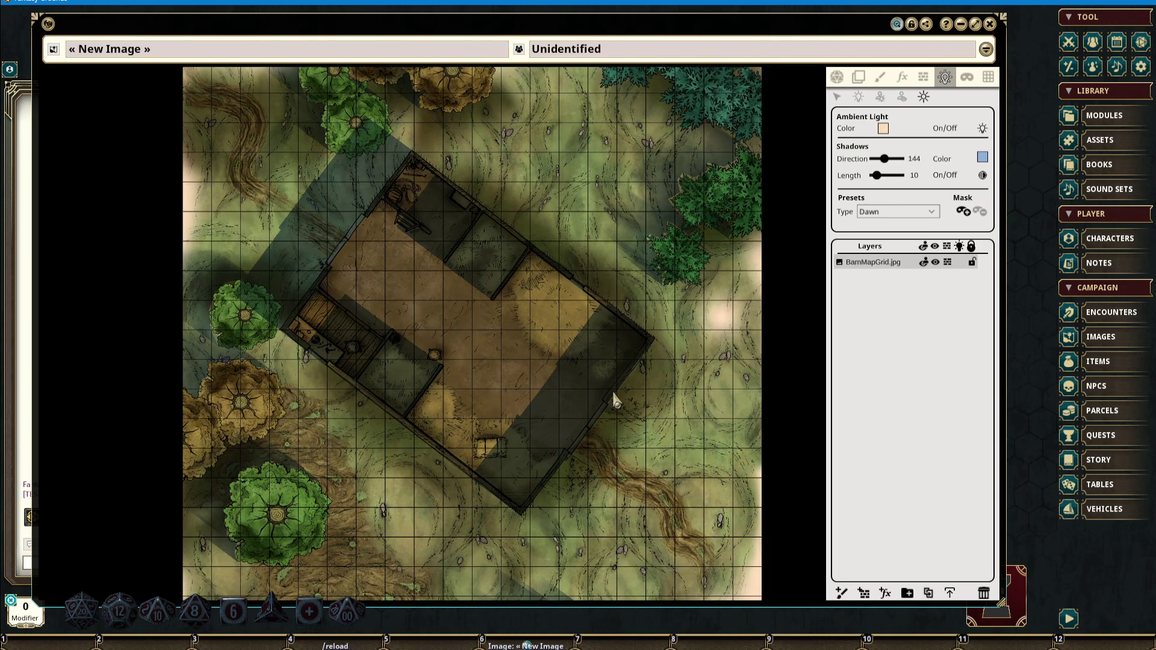
pyautogui.scroll(1, 484, 334)
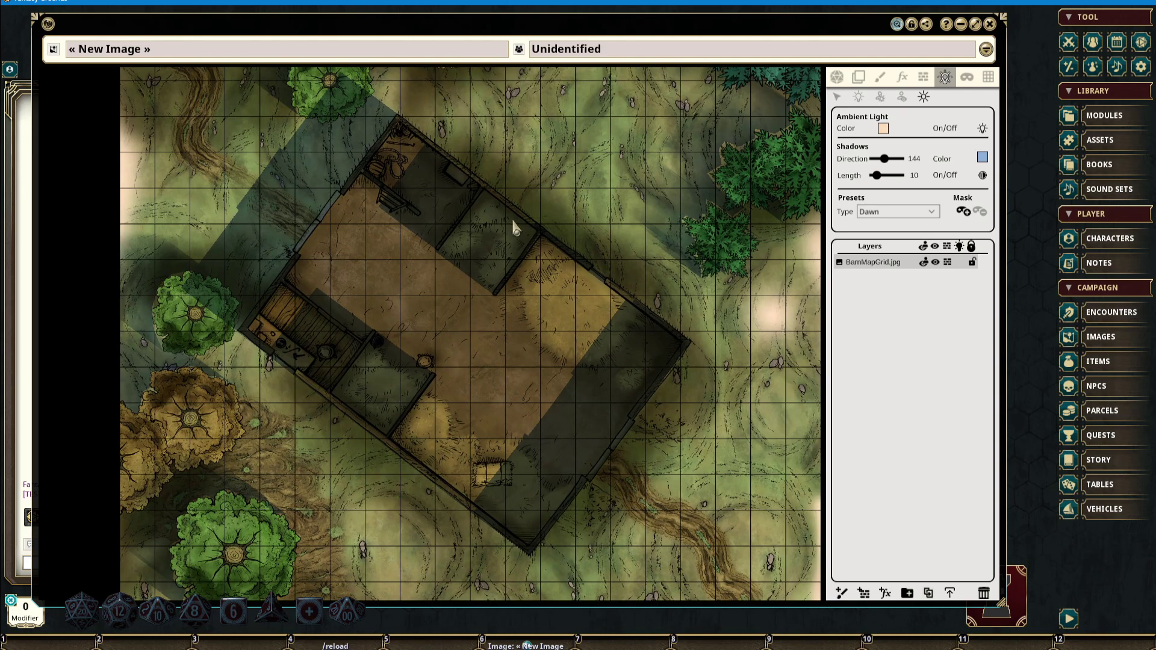
pyautogui.moveTo(557, 308); pyautogui.dragTo(564, 297)
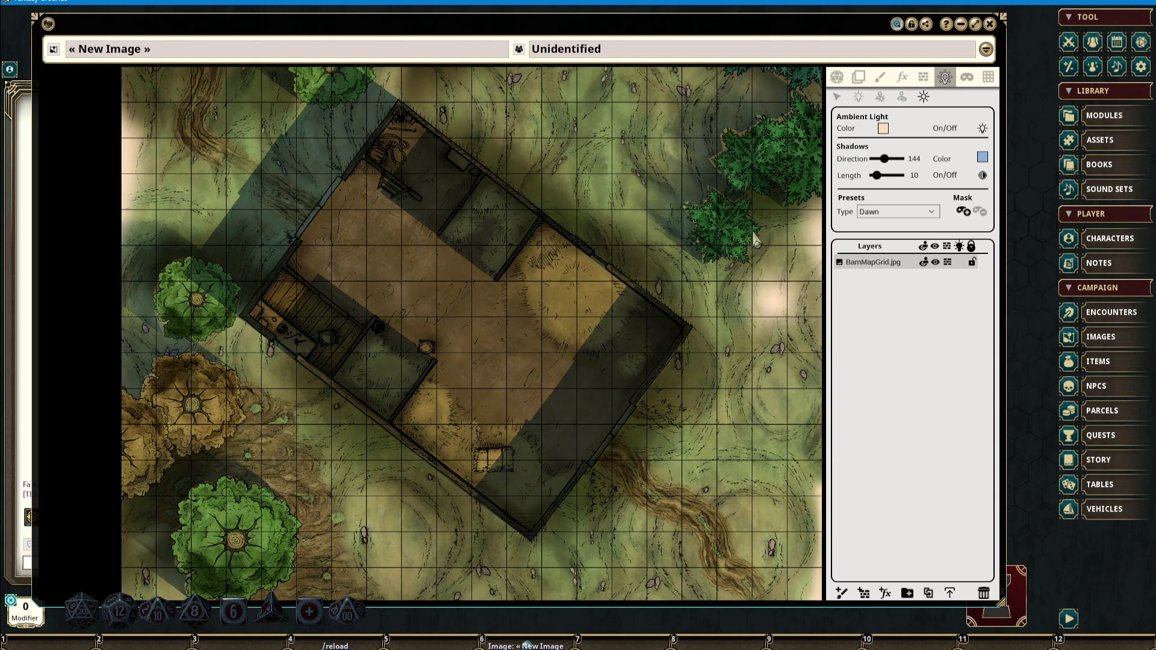
pyautogui.click(963, 212)
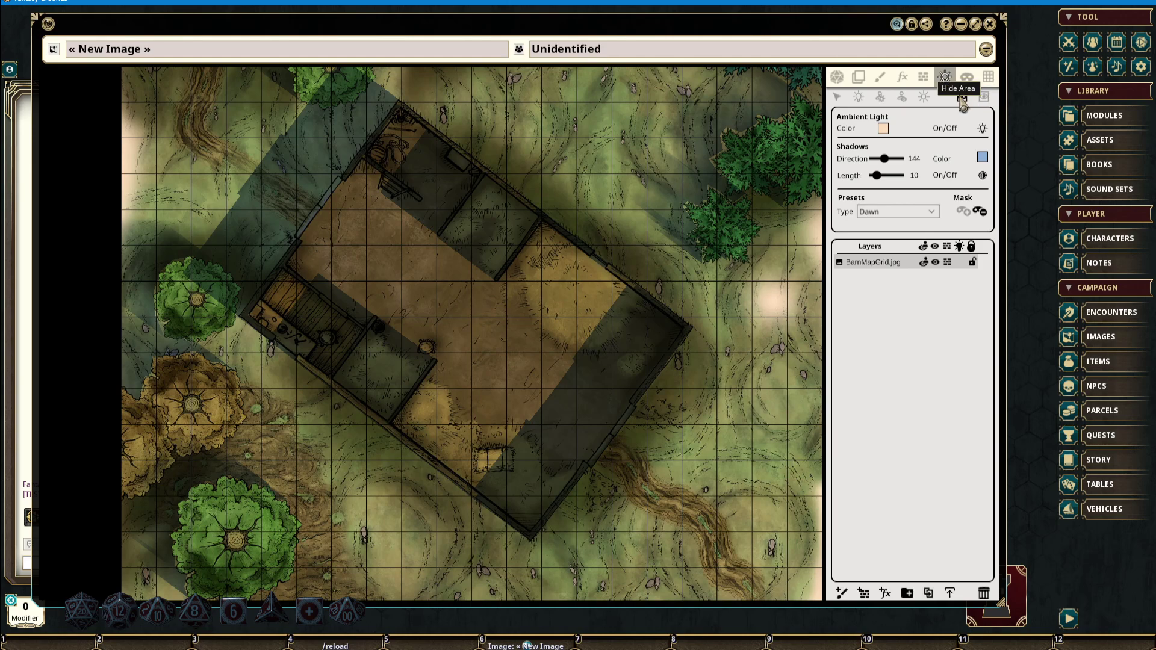
pyautogui.click(961, 98)
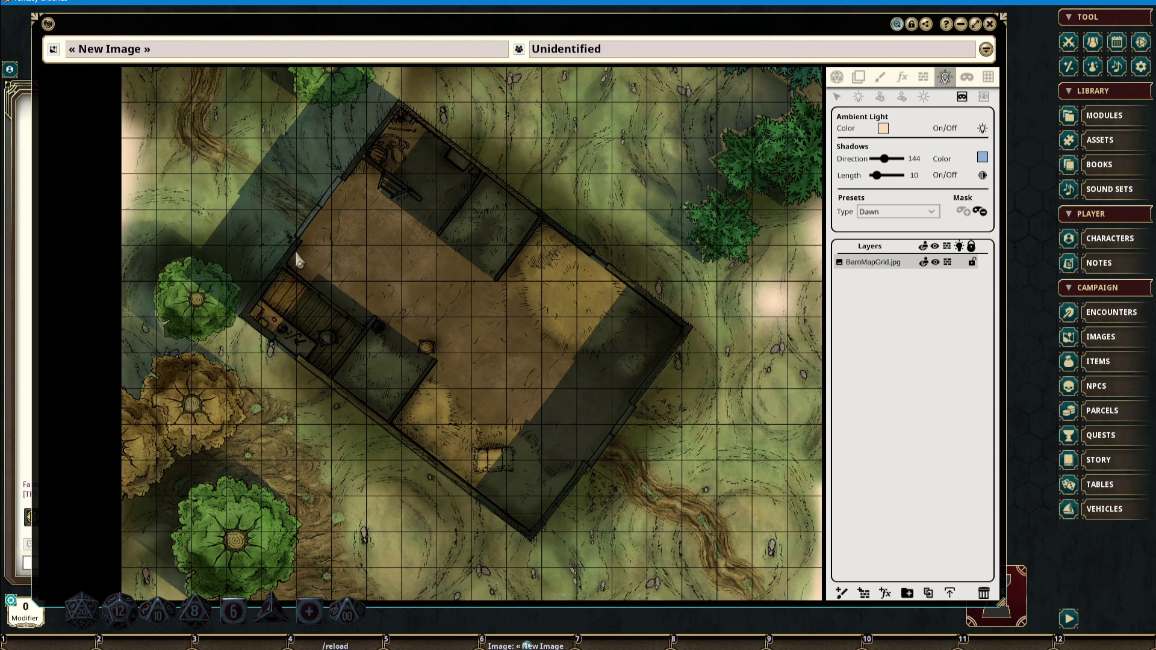
# Try masking rectangular and circular areas of the barn's interior from the ambient light and unmasking parts of them
pyautogui.moveTo(296, 248); pyautogui.dragTo(515, 324)
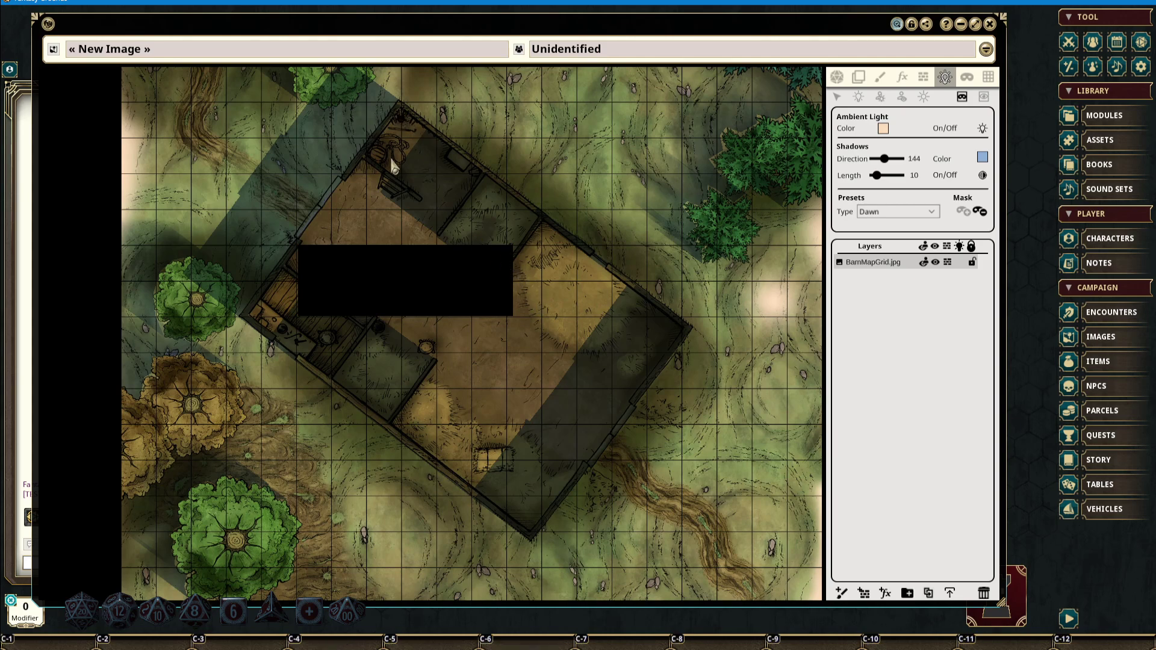
pyautogui.moveTo(390, 158); pyautogui.dragTo(400, 245)
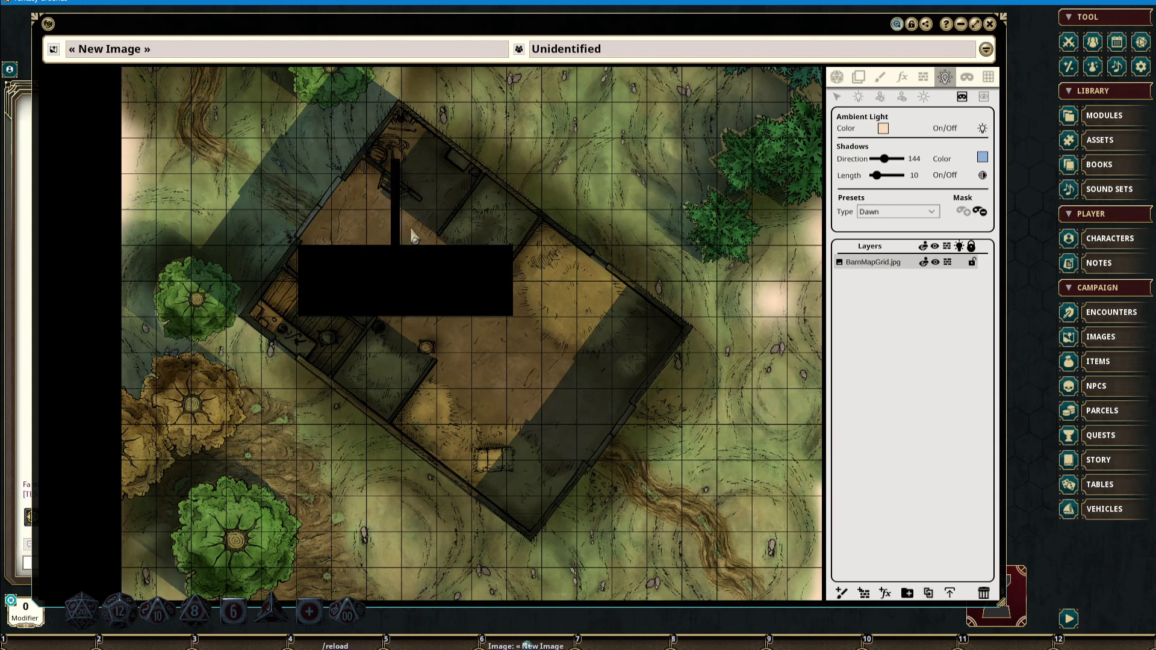
pyautogui.moveTo(376, 189)
pyautogui.mouseDown()
pyautogui.moveTo(360, 241)
pyautogui.moveTo(452, 267)
pyautogui.moveTo(405, 182)
pyautogui.mouseUp()
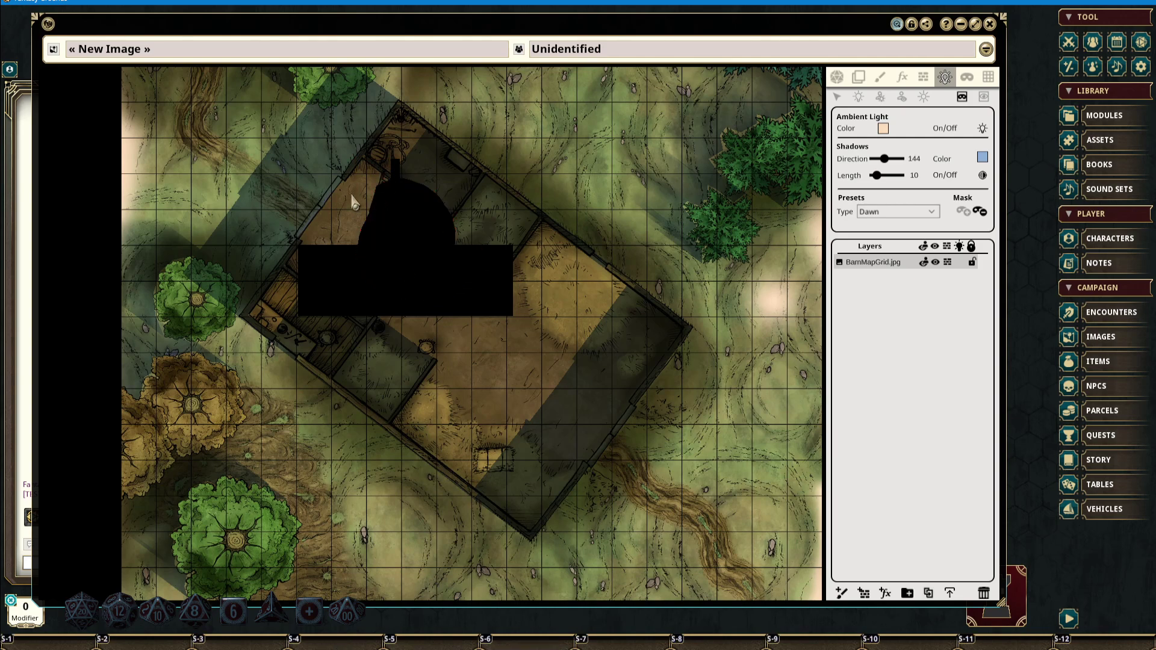
pyautogui.moveTo(351, 195); pyautogui.dragTo(431, 254)
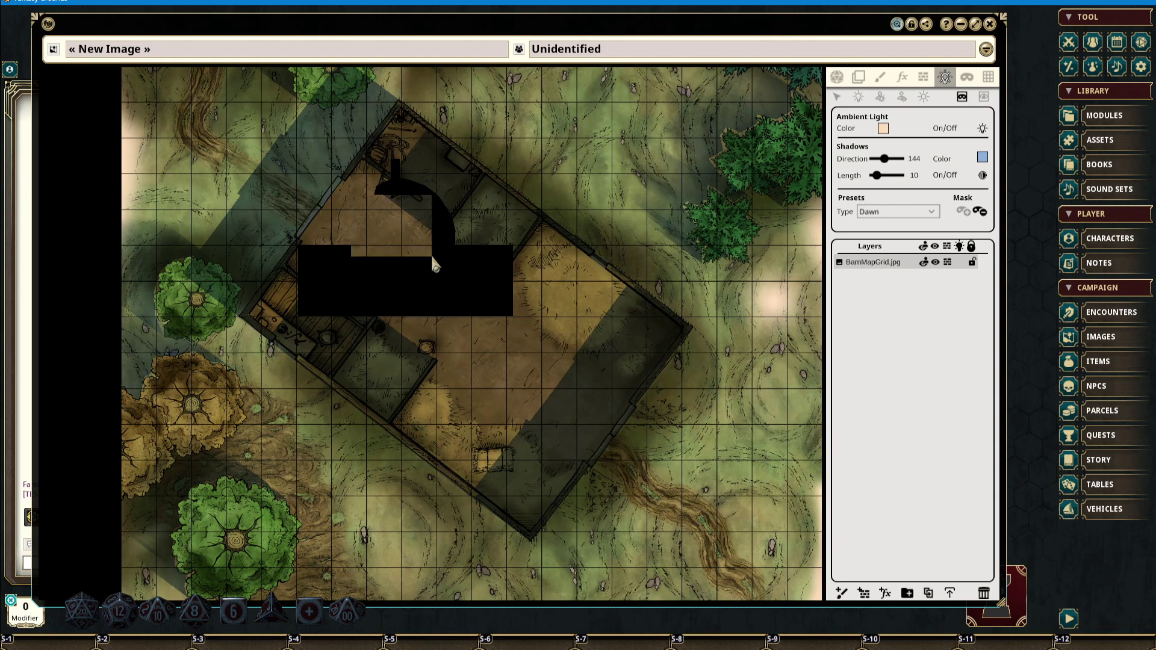
pyautogui.click(963, 99)
pyautogui.moveTo(420, 268); pyautogui.dragTo(439, 279)
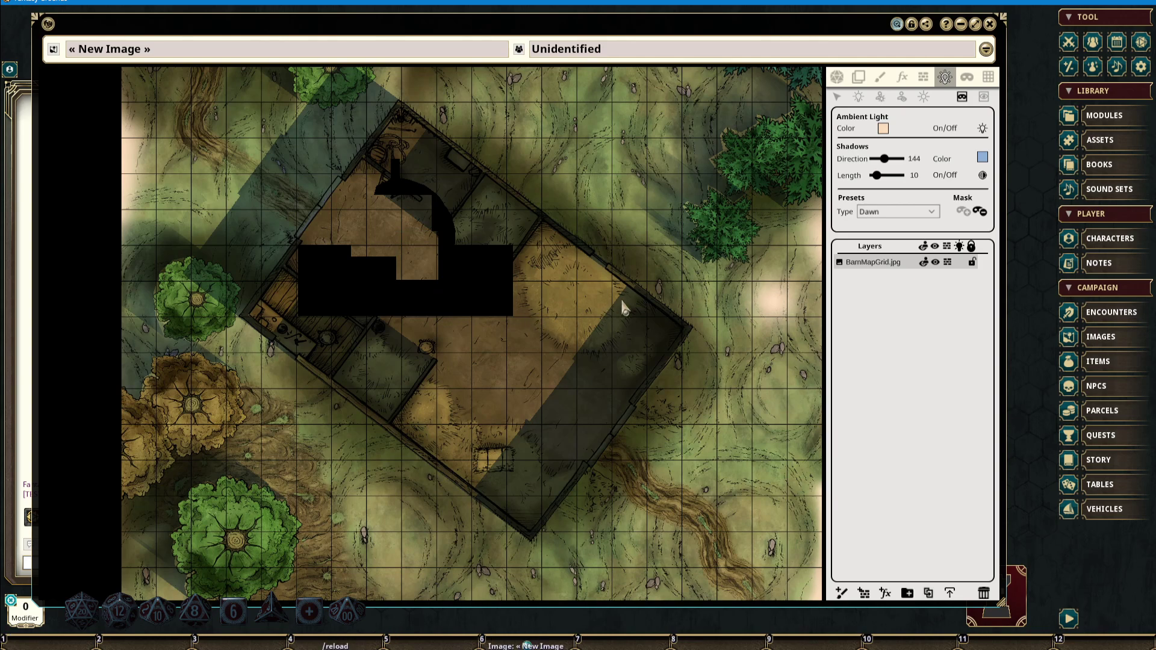
# Mask the barn's whole interior from the ambient light with a freehand outline along the inside of its walls
pyautogui.click(984, 97)
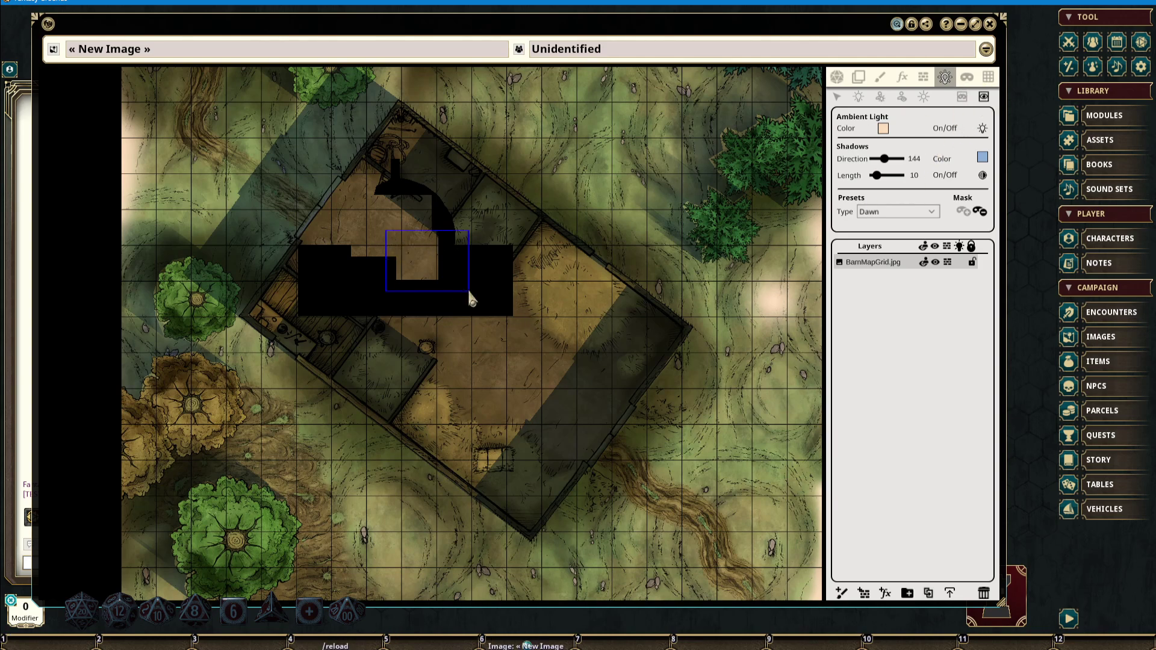
pyautogui.moveTo(357, 188); pyautogui.dragTo(504, 301)
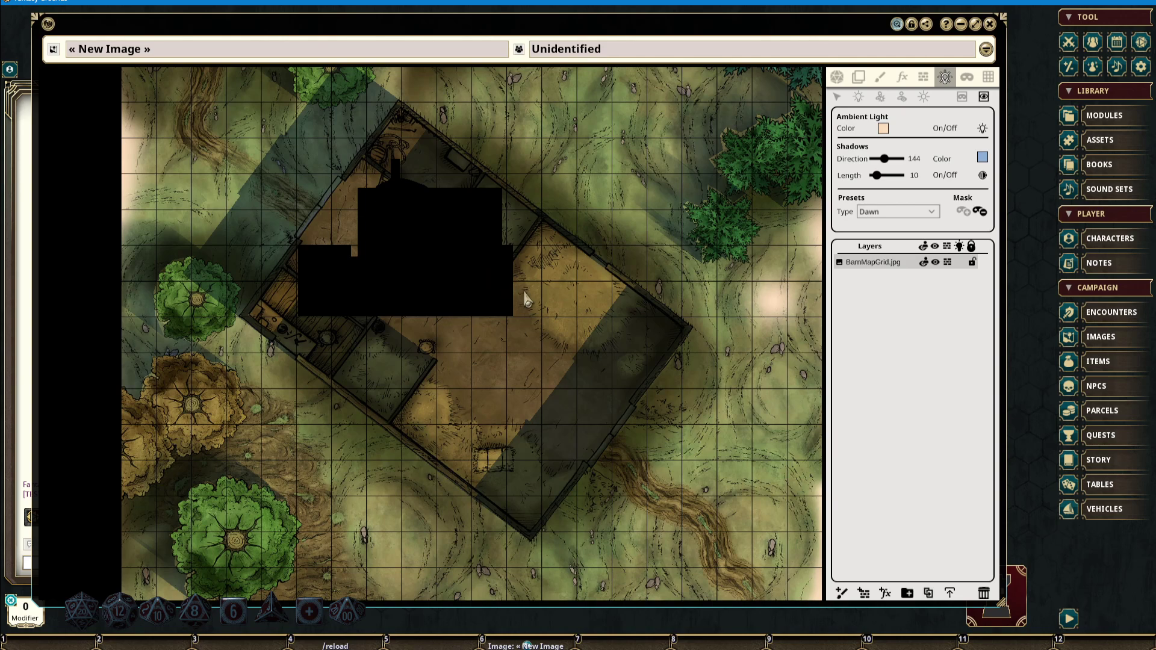
pyautogui.moveTo(525, 299); pyautogui.dragTo(573, 289)
pyautogui.moveTo(439, 105); pyautogui.dragTo(366, 214)
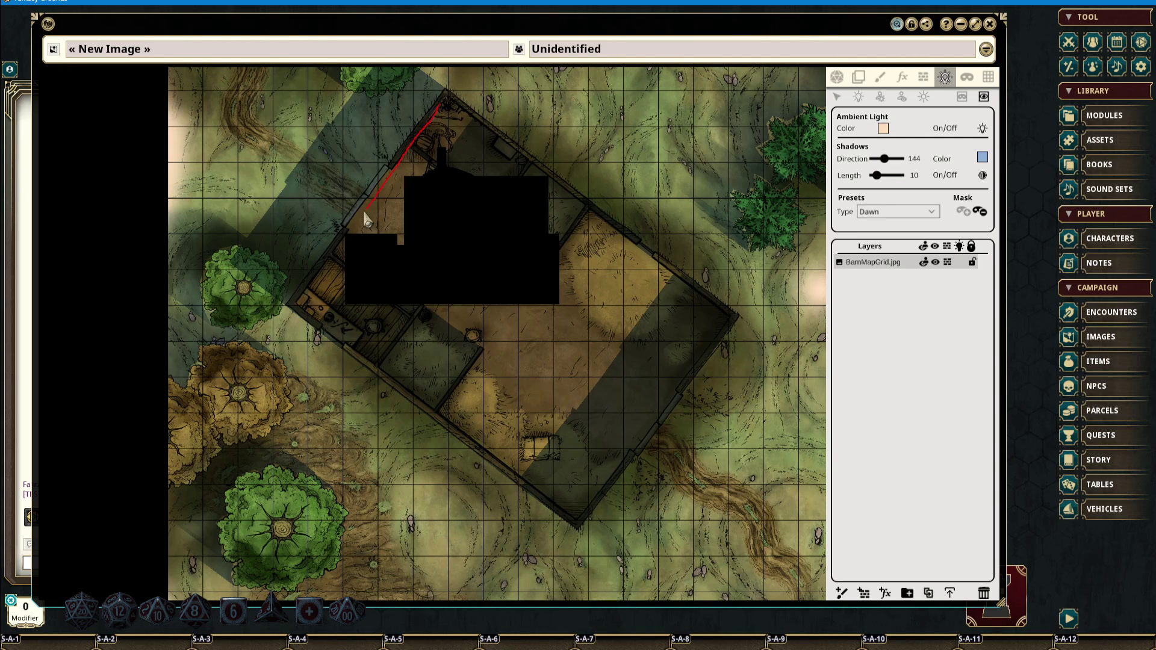
pyautogui.moveTo(314, 283)
pyautogui.mouseDown()
pyautogui.moveTo(304, 310)
pyautogui.moveTo(572, 521)
pyautogui.moveTo(622, 477)
pyautogui.moveTo(731, 328)
pyautogui.moveTo(446, 103)
pyautogui.moveTo(403, 167)
pyautogui.mouseUp()
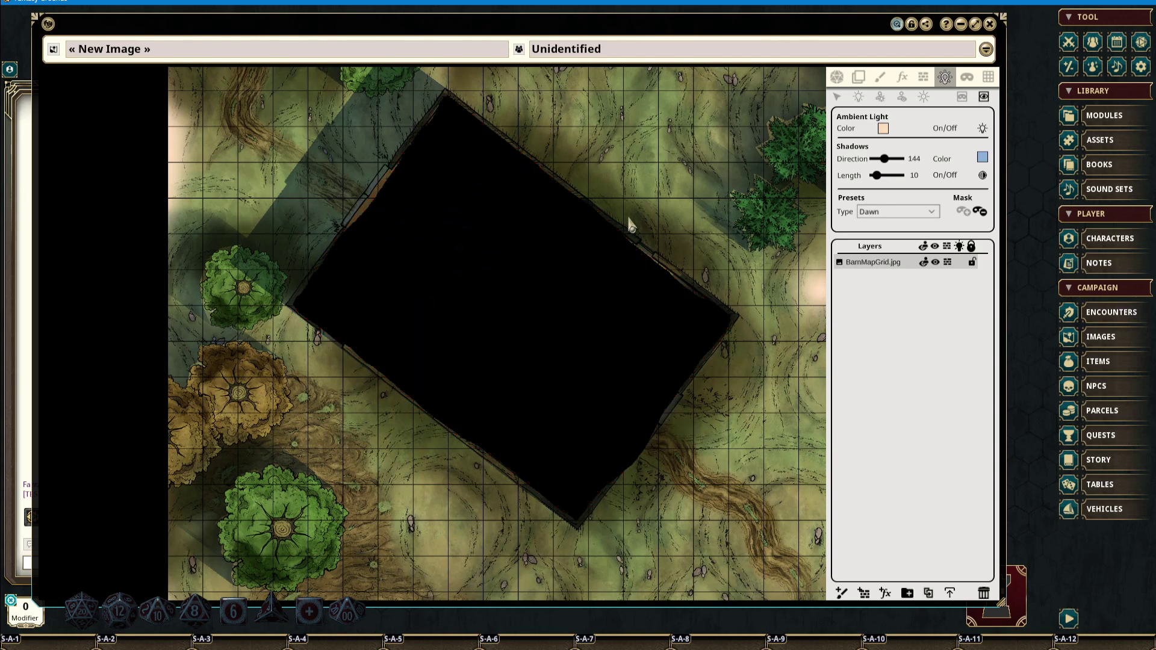
# Extend the ambient light mask over the unmasked slivers along the barn's upper-left wall
pyautogui.moveTo(439, 103); pyautogui.dragTo(373, 190)
pyautogui.moveTo(338, 243); pyautogui.dragTo(337, 245)
pyautogui.moveTo(374, 189)
pyautogui.mouseDown()
pyautogui.moveTo(351, 224)
pyautogui.moveTo(407, 217)
pyautogui.moveTo(367, 196)
pyautogui.mouseUp()
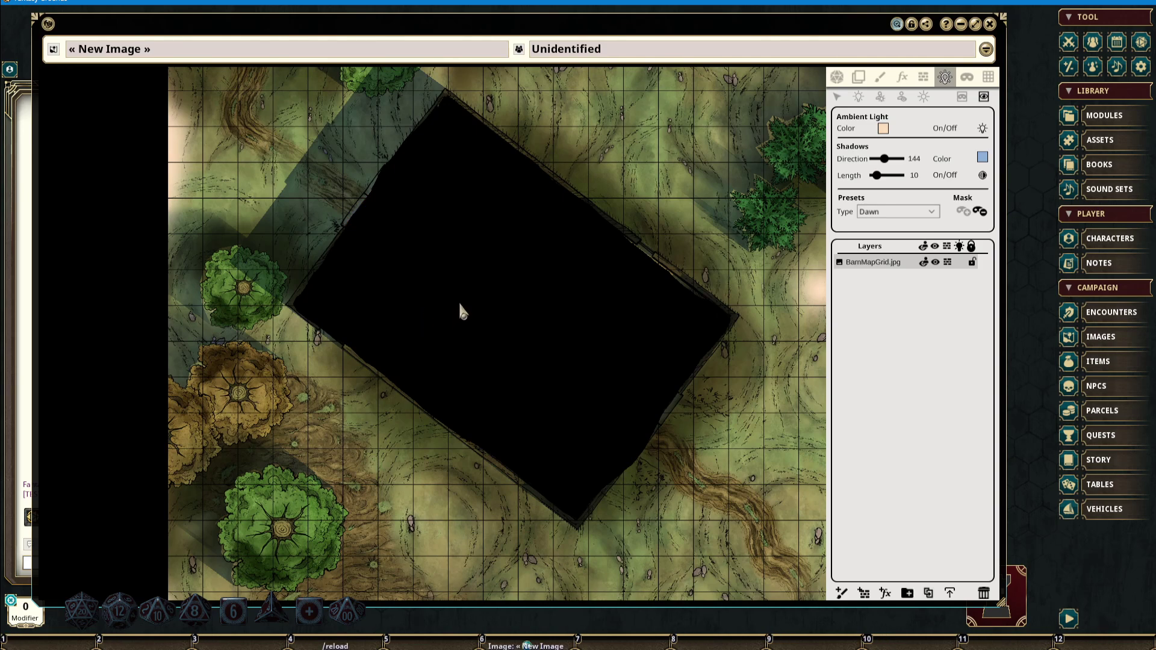
# Shorten the ambient shadows to a length of 5
pyautogui.scroll(-2, 461, 310)
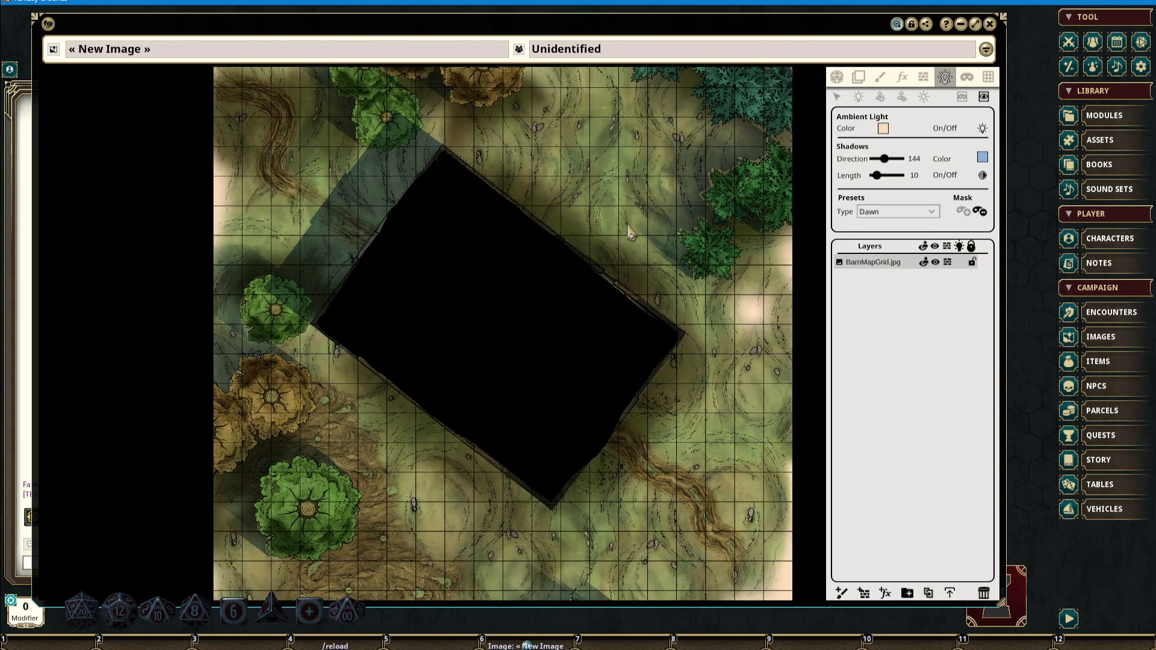
pyautogui.scroll(2, 638, 232)
pyautogui.scroll(-1, 639, 235)
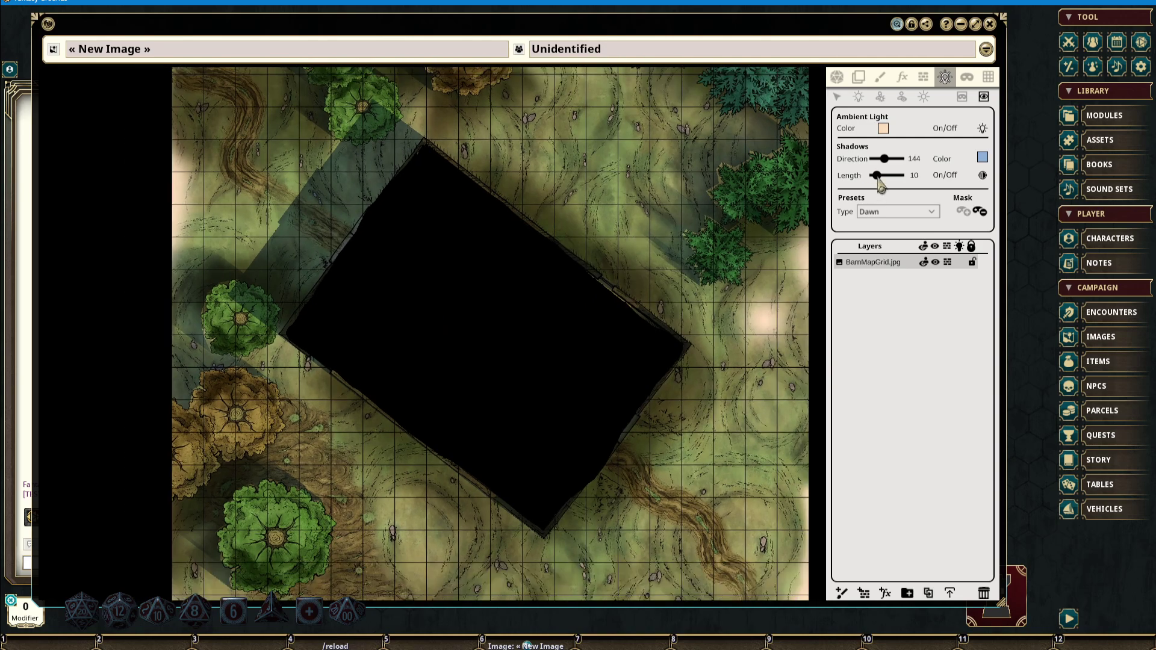
pyautogui.moveTo(879, 184); pyautogui.dragTo(876, 185)
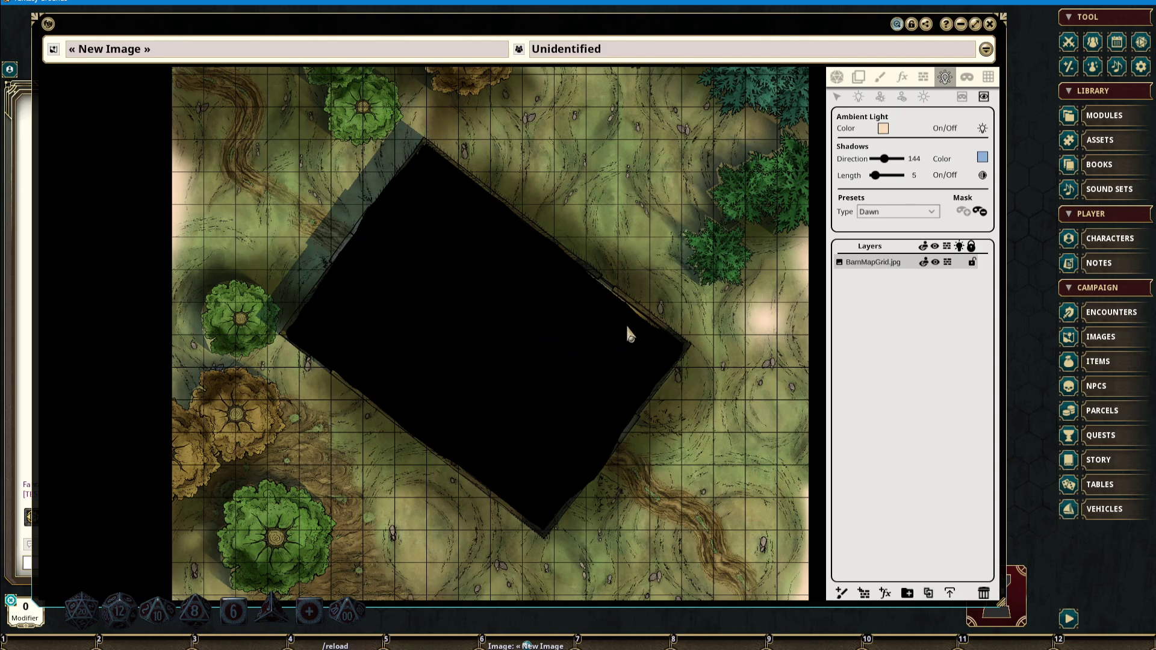
# Set the shadow color to R 0, G 68, B 130 with alpha 142
pyautogui.click(983, 158)
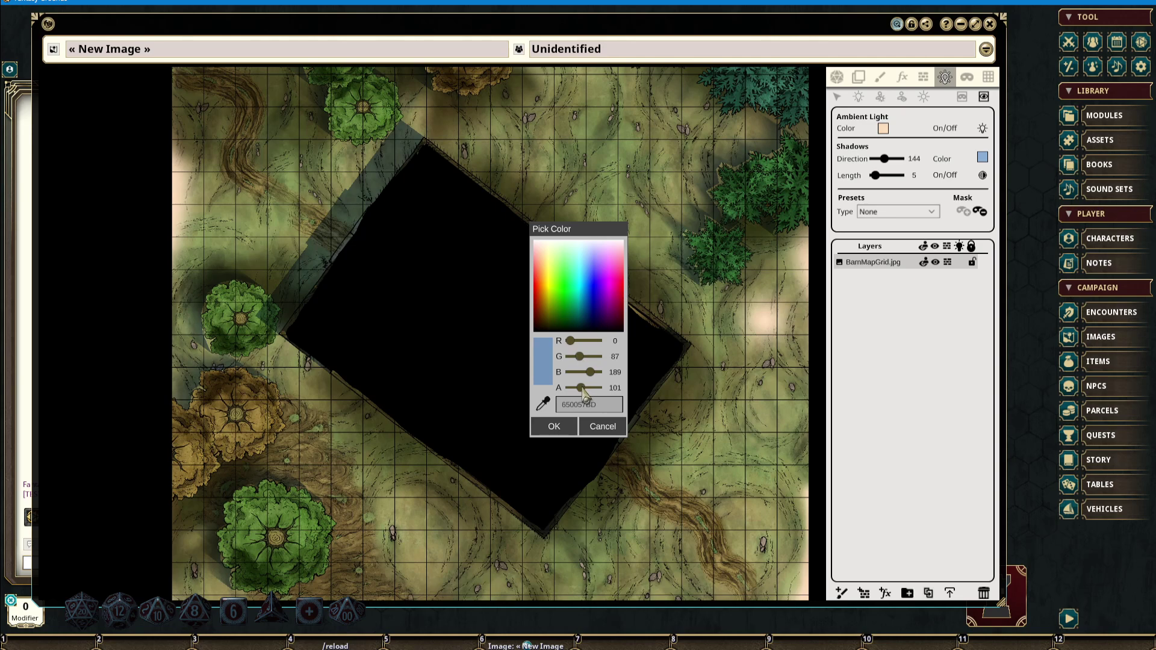
pyautogui.moveTo(591, 390)
pyautogui.mouseDown()
pyautogui.moveTo(597, 374)
pyautogui.moveTo(579, 361)
pyautogui.moveTo(585, 391)
pyautogui.moveTo(574, 359)
pyautogui.moveTo(585, 372)
pyautogui.mouseUp()
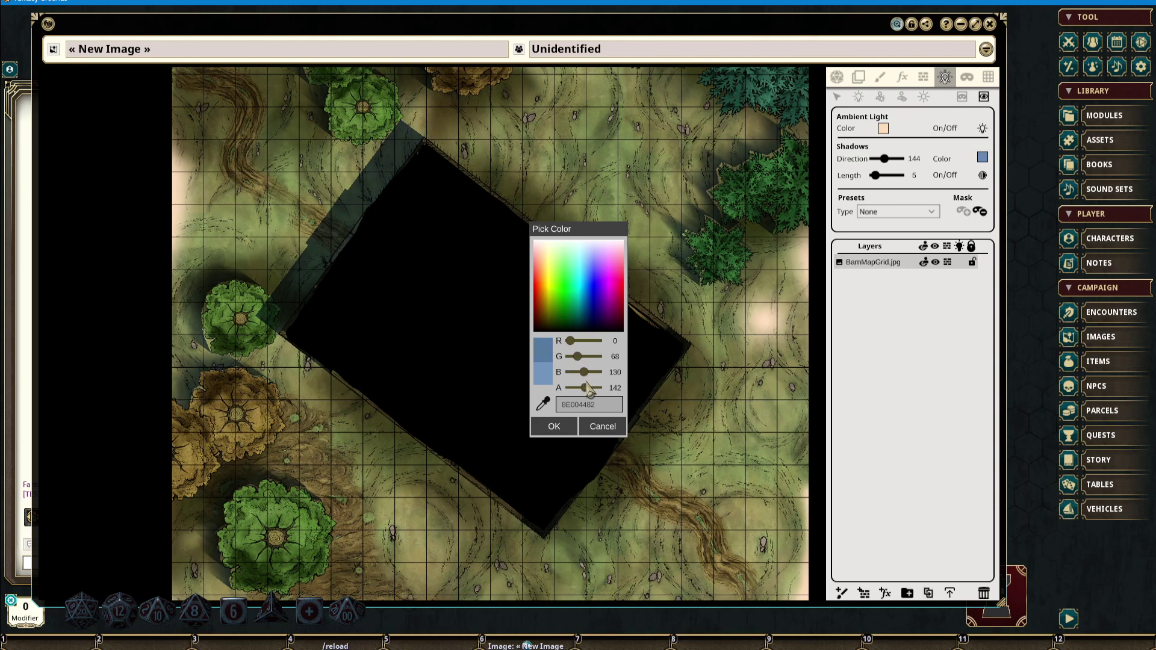
pyautogui.click(554, 426)
# Place a point light with 20 ft bright and 40 ft dim range near the middle of the barn's interior
pyautogui.click(857, 97)
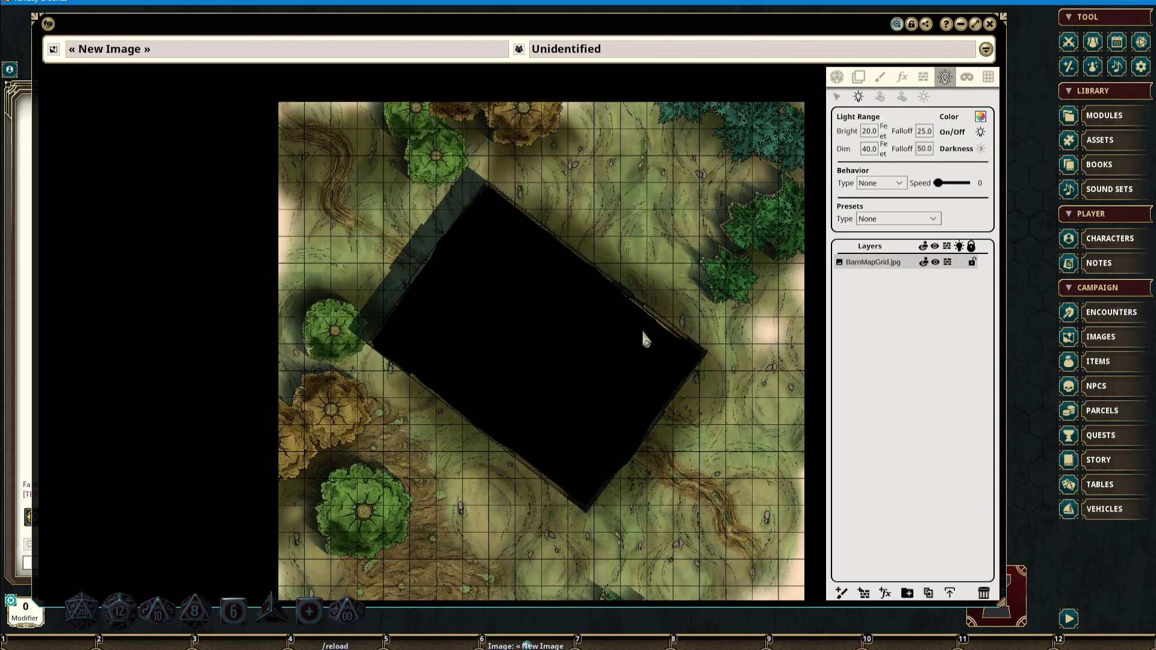
pyautogui.moveTo(643, 337); pyautogui.dragTo(665, 330)
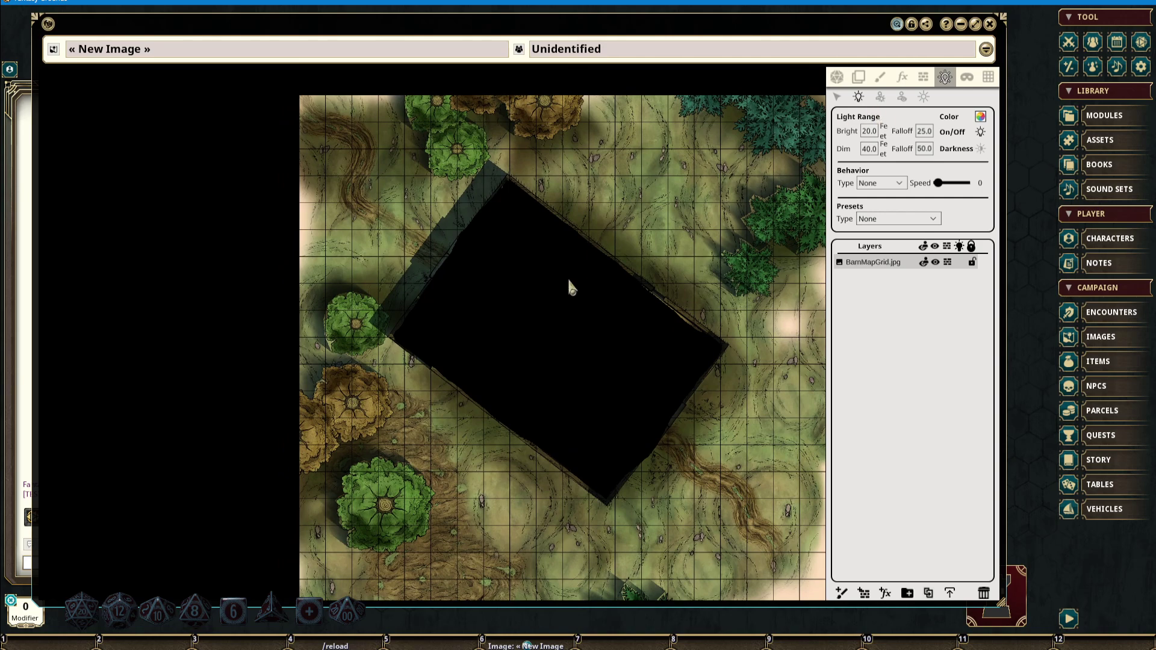
pyautogui.click(550, 342)
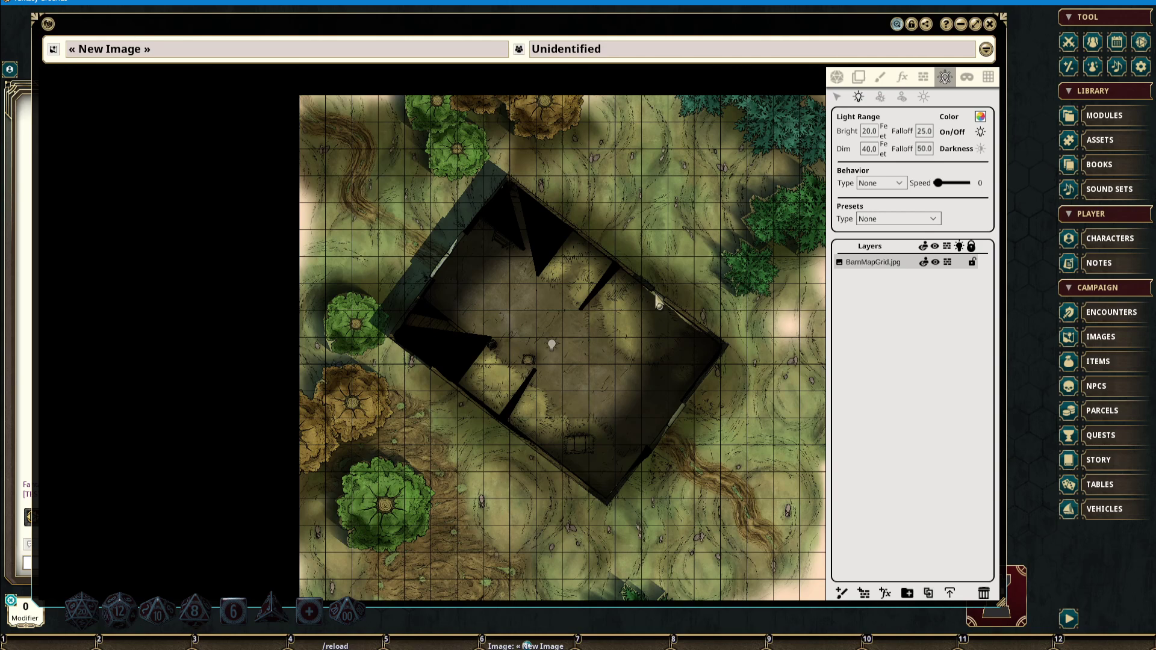
# Select the point light inside the barn and move it slightly toward the barn's lower side
pyautogui.click(840, 97)
pyautogui.moveTo(554, 350)
pyautogui.mouseDown()
pyautogui.moveTo(529, 318)
pyautogui.moveTo(493, 320)
pyautogui.moveTo(586, 379)
pyautogui.moveTo(622, 333)
pyautogui.moveTo(573, 333)
pyautogui.moveTo(560, 290)
pyautogui.moveTo(516, 284)
pyautogui.moveTo(529, 240)
pyautogui.moveTo(533, 257)
pyautogui.moveTo(480, 291)
pyautogui.moveTo(529, 354)
pyautogui.moveTo(617, 360)
pyautogui.moveTo(548, 325)
pyautogui.moveTo(524, 297)
pyautogui.moveTo(529, 234)
pyautogui.moveTo(508, 315)
pyautogui.moveTo(572, 377)
pyautogui.mouseUp()
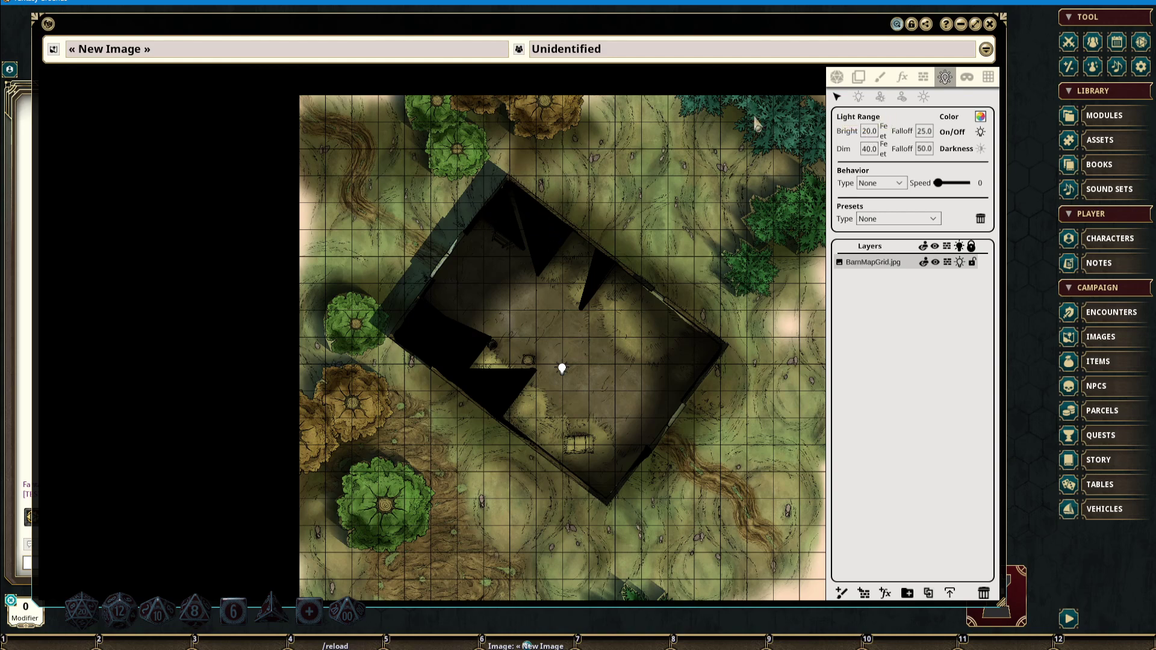
# Change the grid's distance suffix from Feet to ' and return to the light settings
pyautogui.click(990, 80)
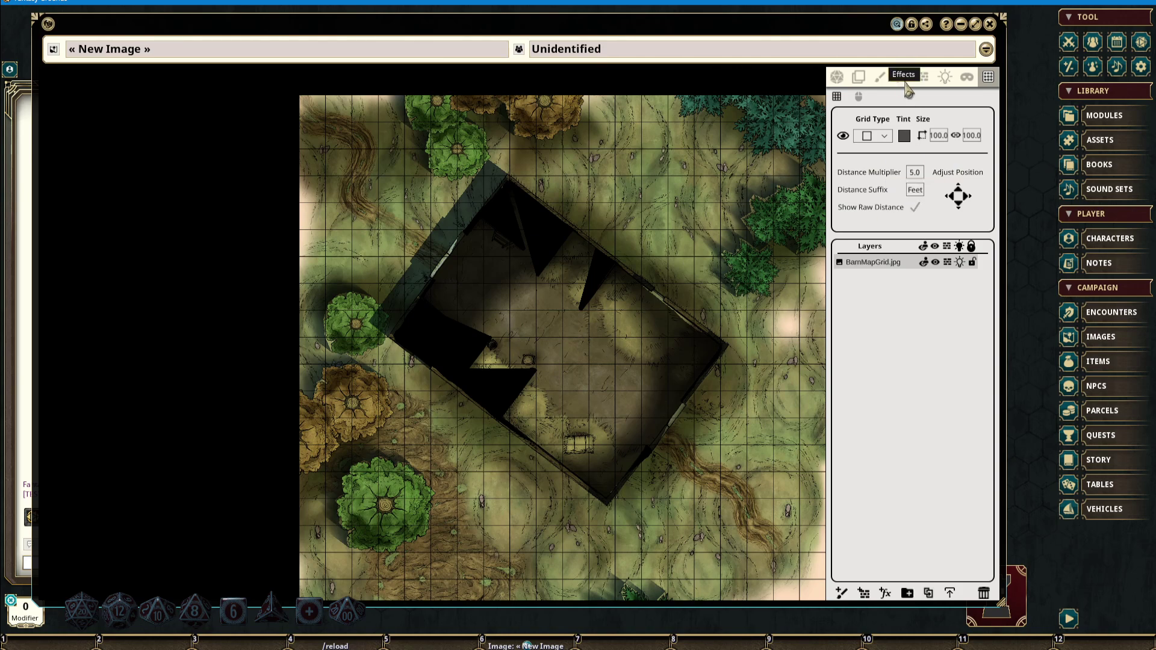
pyautogui.click(946, 79)
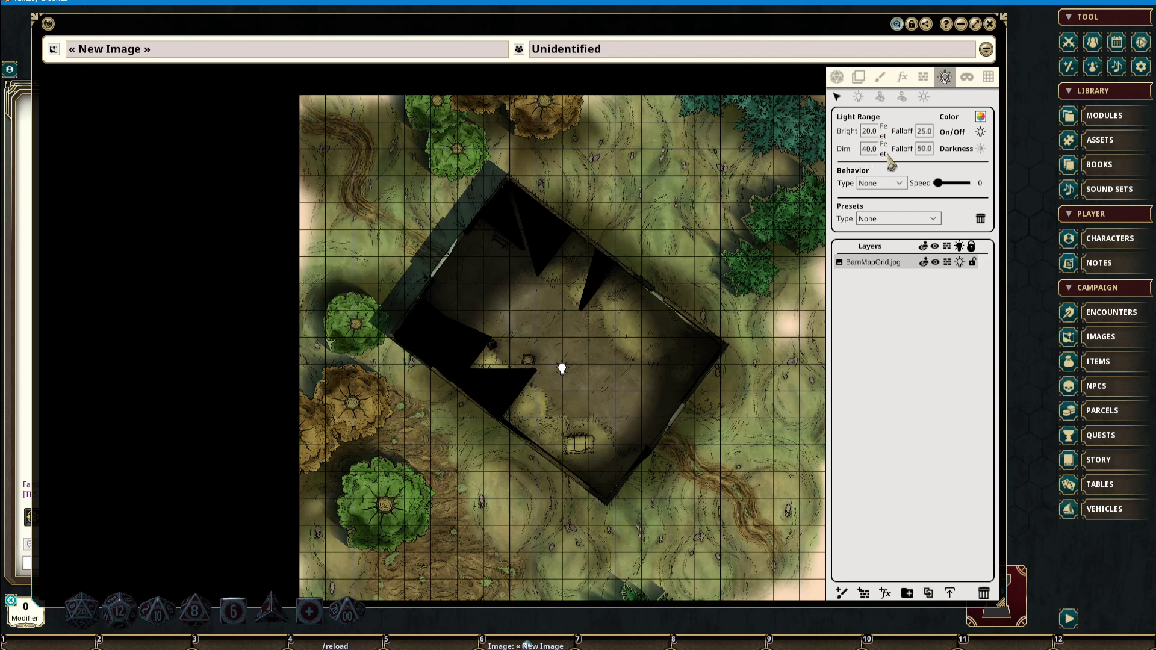
pyautogui.click(988, 77)
pyautogui.doubleClick(914, 189)
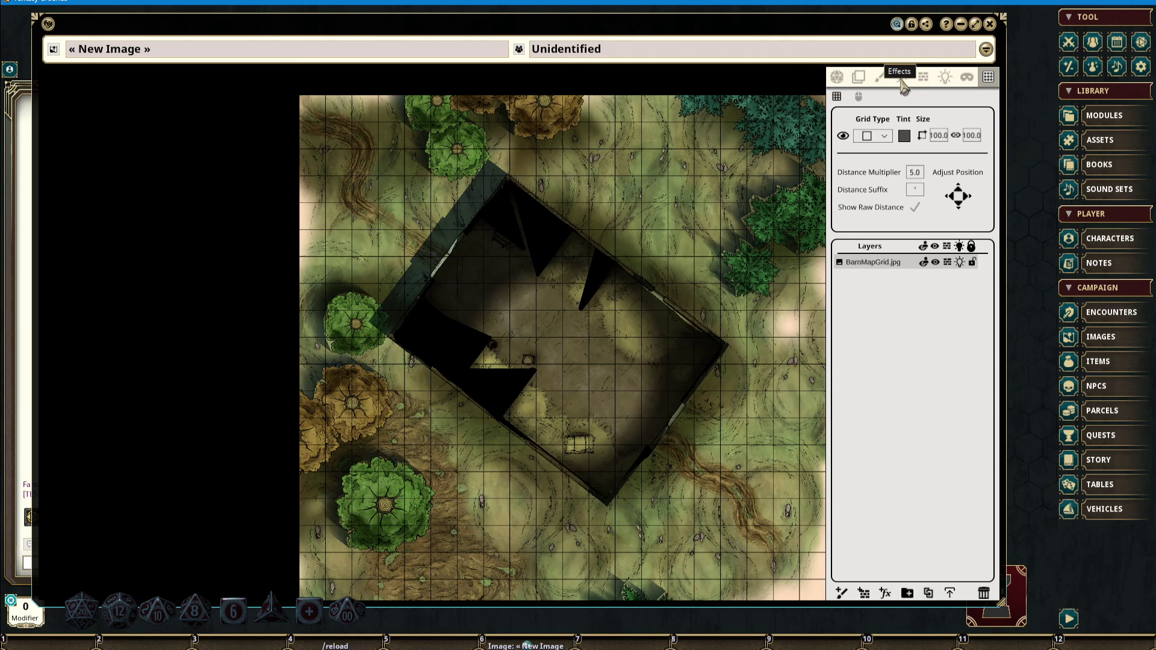
pyautogui.click(944, 79)
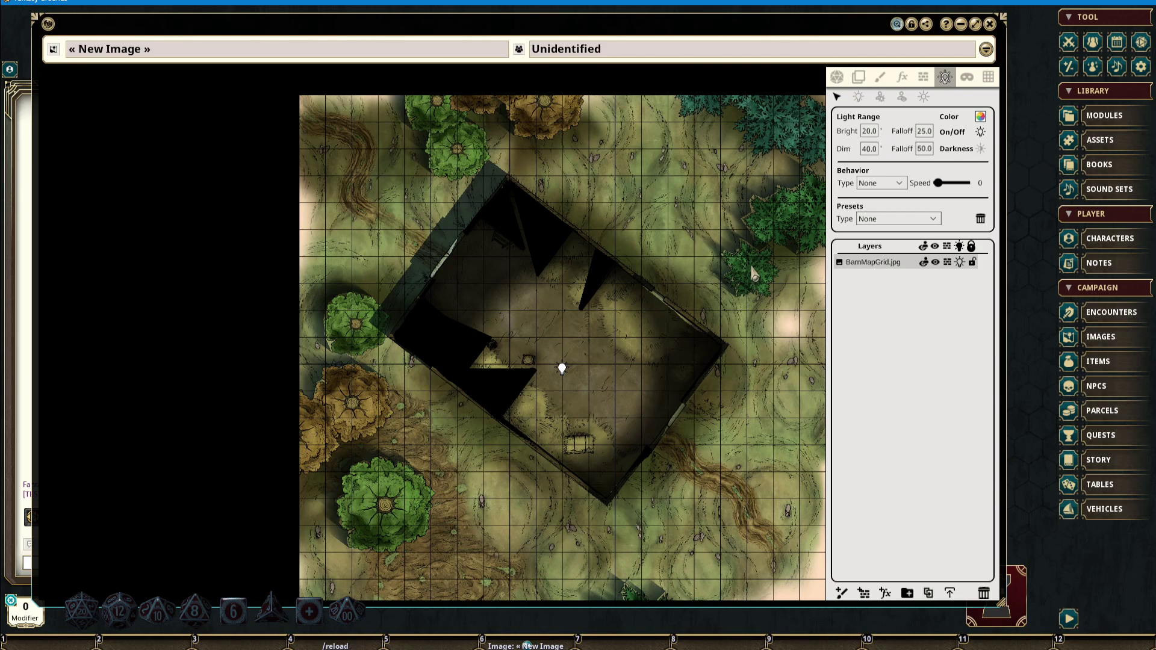
# Move the point light slightly up toward the barn's center and set its bright range to 10 ft
pyautogui.moveTo(562, 369); pyautogui.dragTo(569, 355)
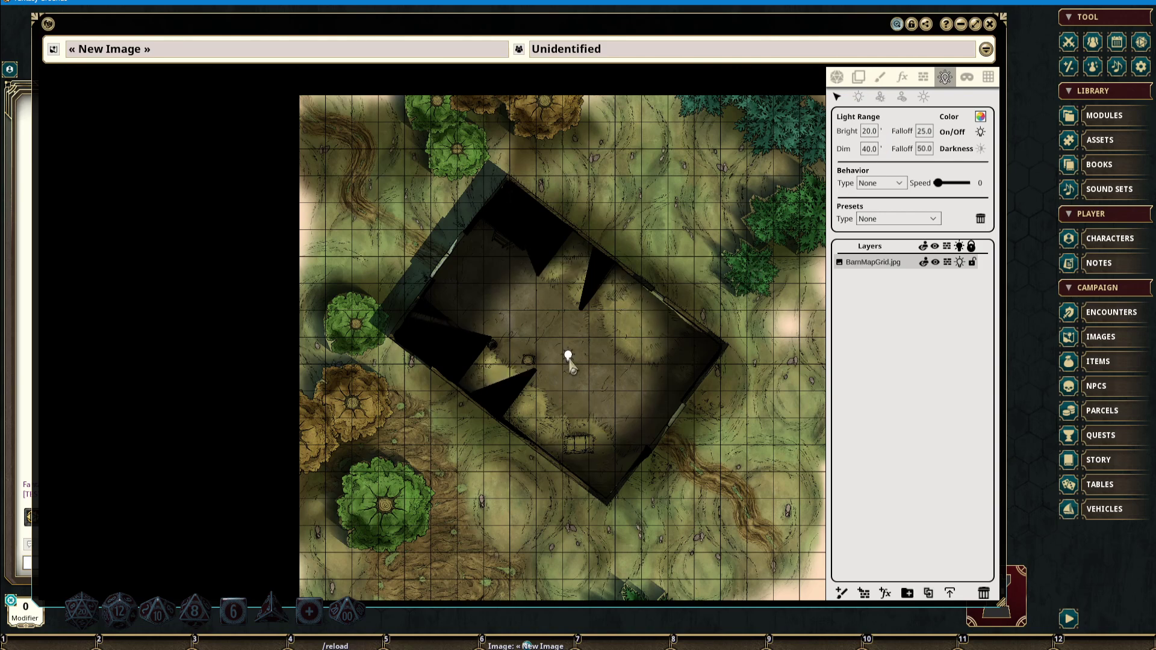
pyautogui.click(867, 131)
pyautogui.write('10.0')
pyautogui.press('Return')
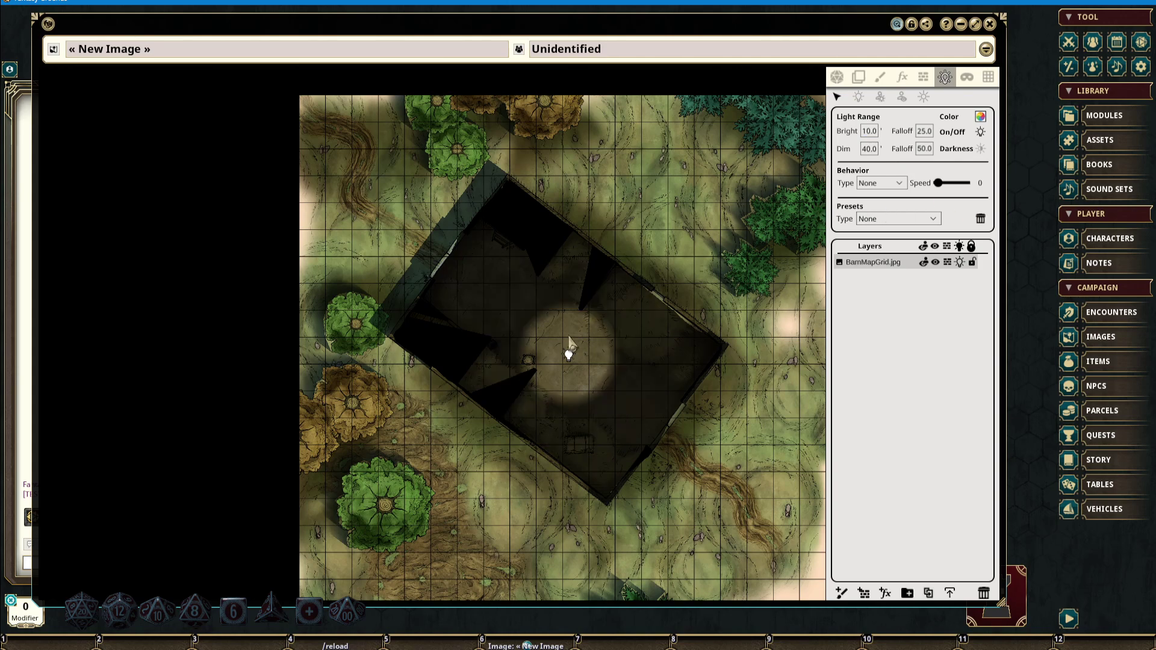
# Move the point light up between the two upper stall walls and set its dim range to 20 ft
pyautogui.moveTo(569, 356)
pyautogui.mouseDown()
pyautogui.moveTo(548, 329)
pyautogui.moveTo(562, 332)
pyautogui.moveTo(566, 313)
pyautogui.mouseUp()
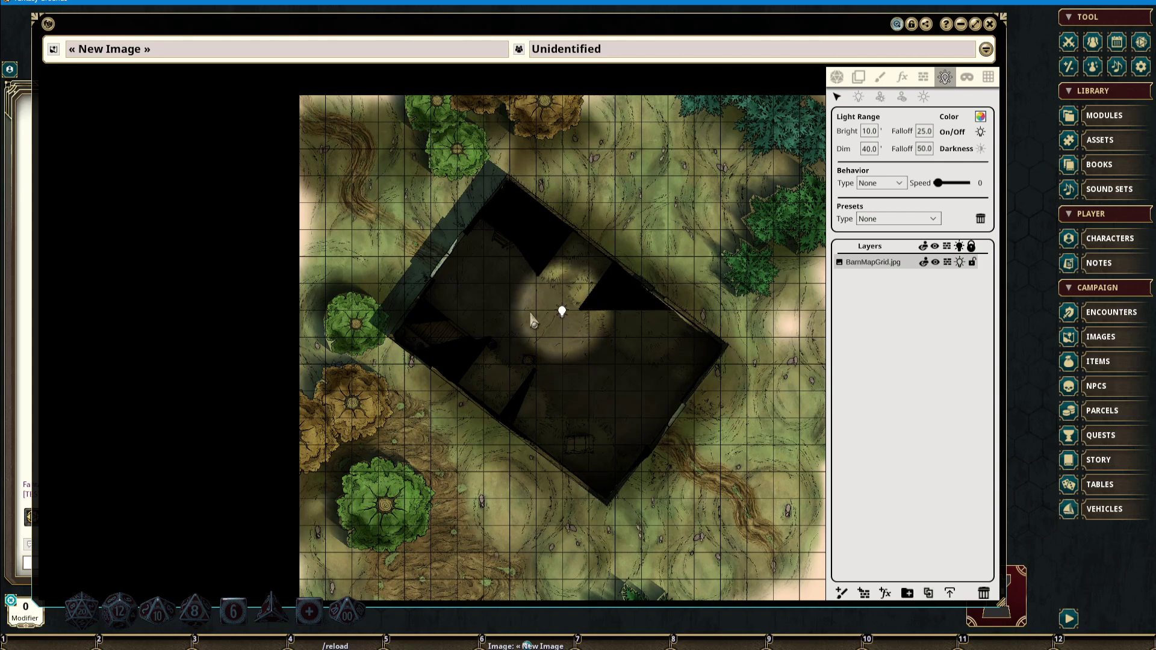
pyautogui.scroll(2, 600, 327)
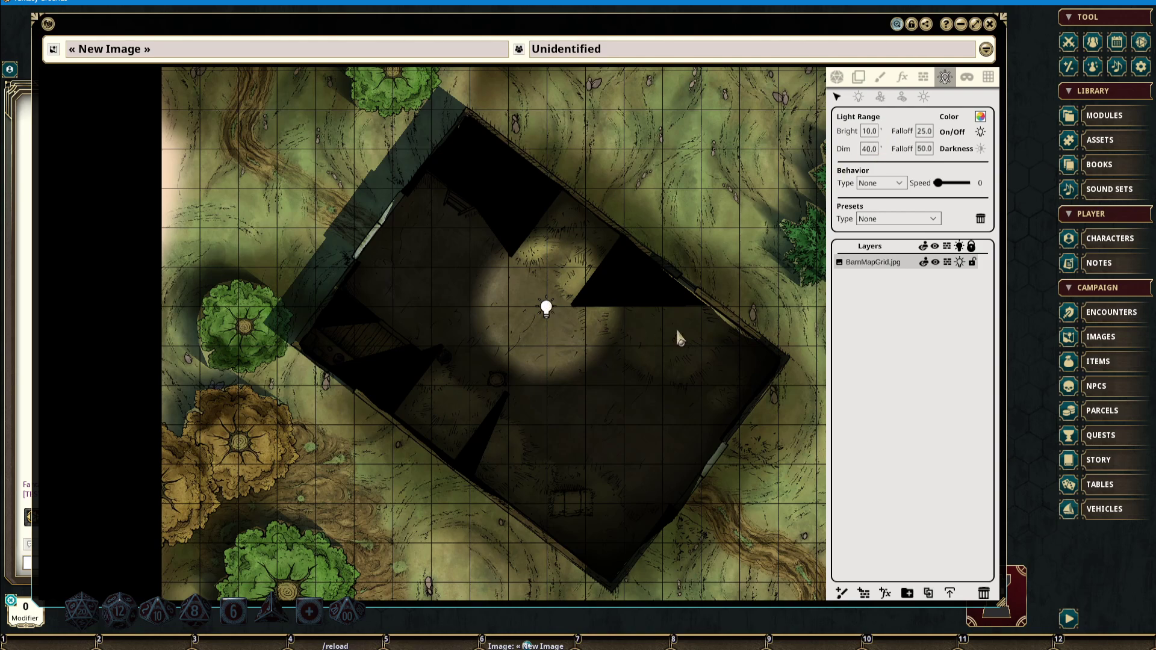
pyautogui.click(870, 149)
pyautogui.write('20')
pyautogui.press('Return')
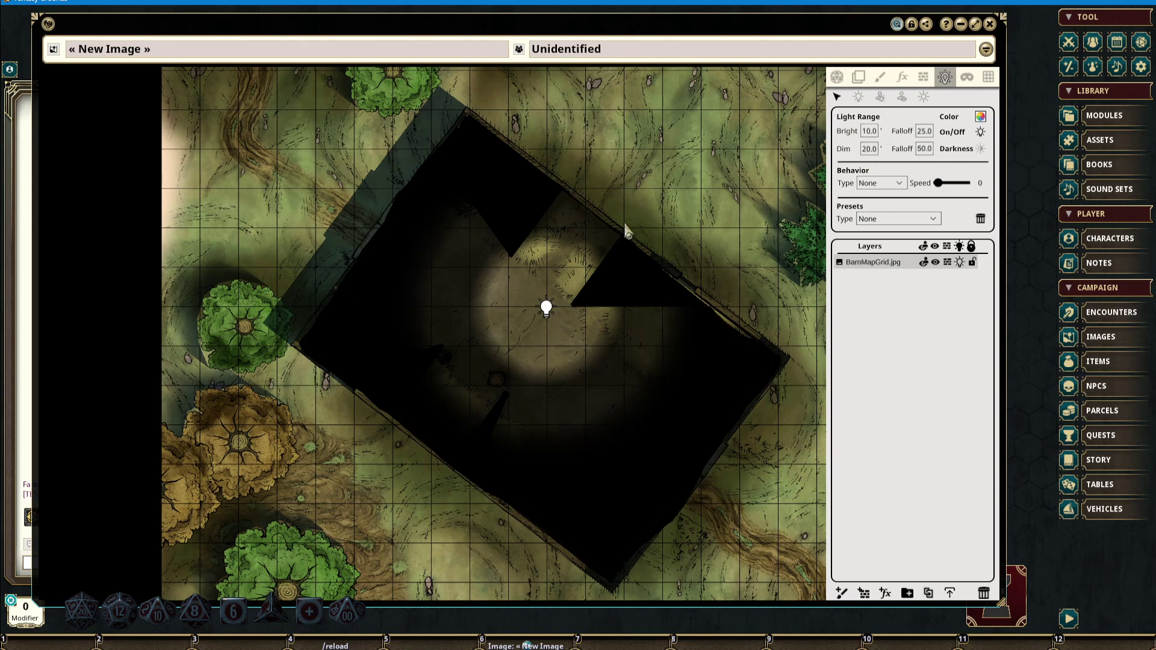
# Set the point light's bright range falloff to 1
pyautogui.scroll(5, 598, 325)
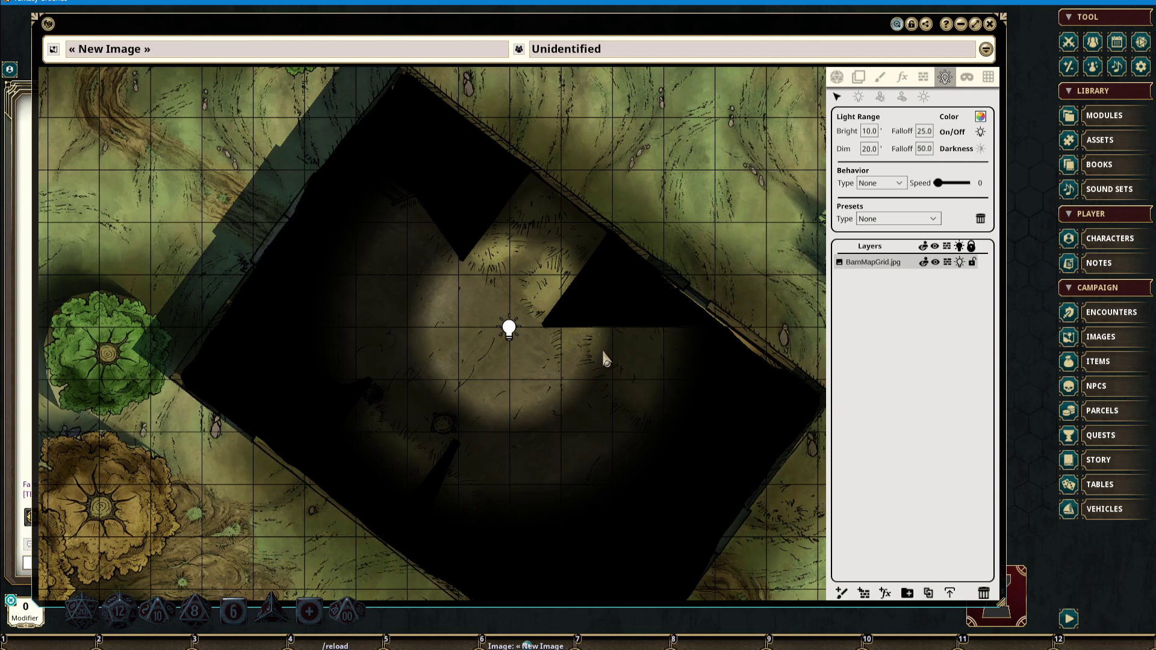
pyautogui.press('Tab')
pyautogui.click(509, 330)
pyautogui.click(924, 132)
pyautogui.click(924, 130)
pyautogui.write('1')
pyautogui.press('Return')
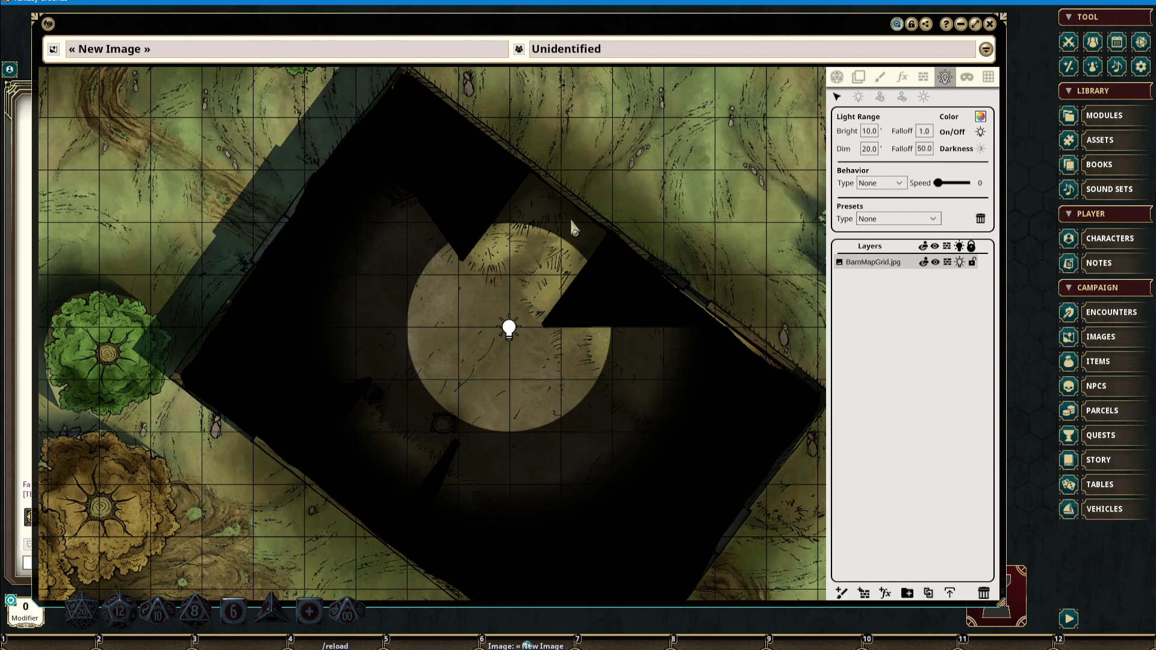
# Set both the bright and dim range falloff of the point light to 100
pyautogui.click(924, 131)
pyautogui.write('1200')
pyautogui.press('Return')
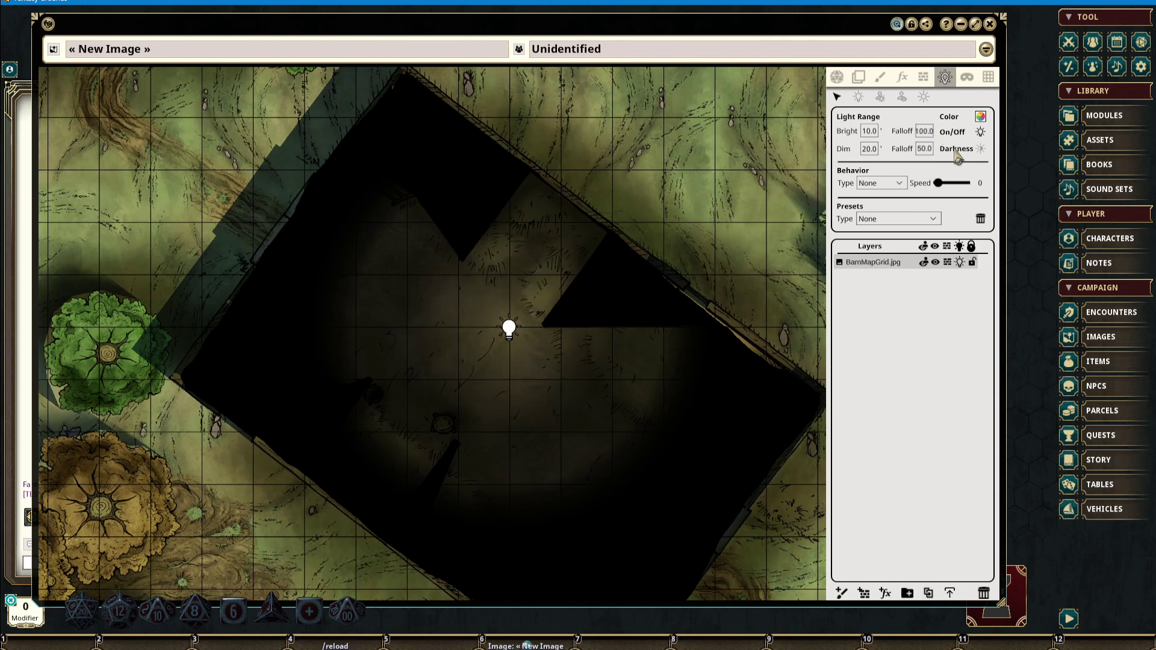
pyautogui.click(932, 133)
pyautogui.click(924, 149)
pyautogui.write('100')
pyautogui.press('Return')
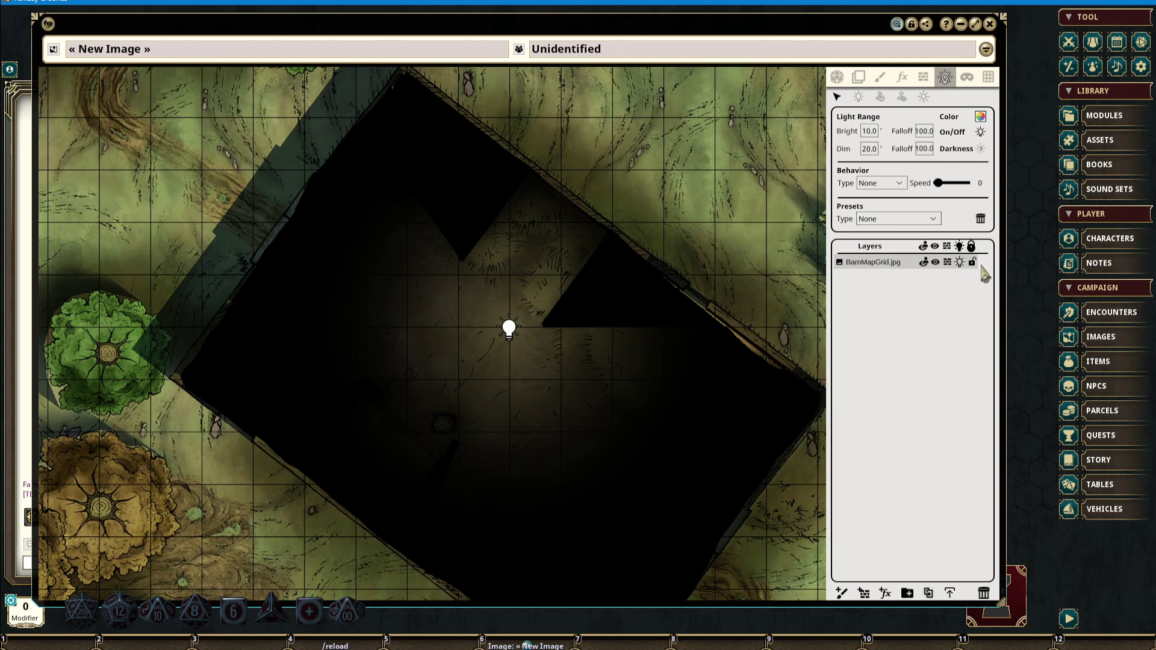
# Set the point light's bright and dim range falloff to 50
pyautogui.doubleClick(924, 149)
pyautogui.write('50')
pyautogui.press('Return')
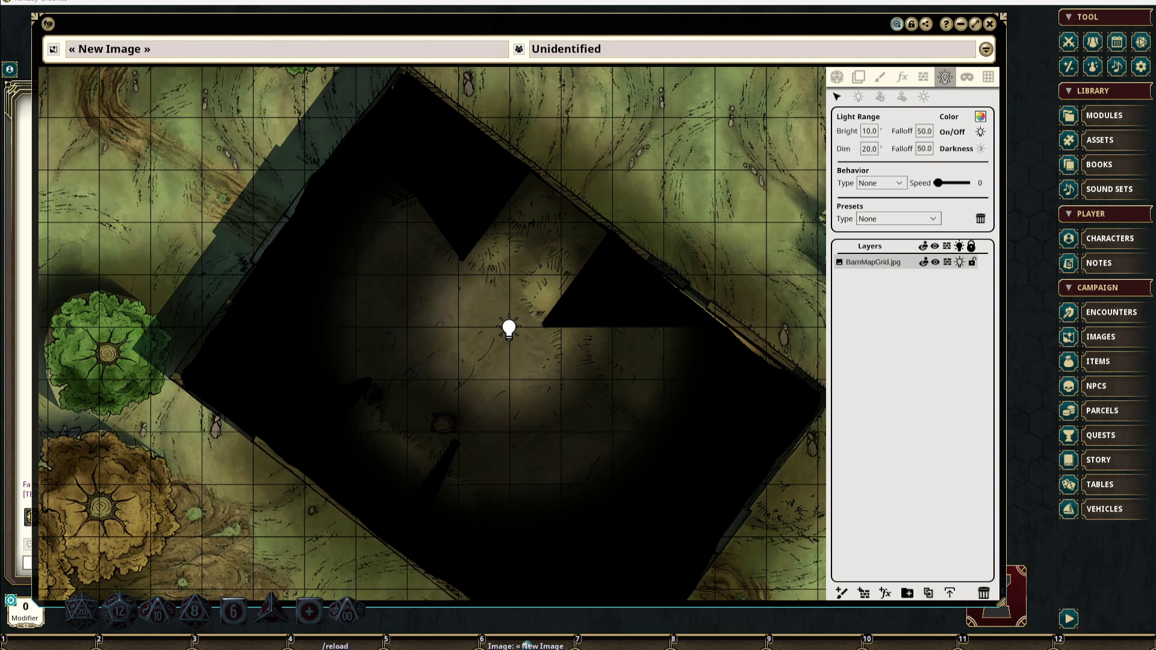
# Set the point light's color to pink with R 255, G 119, B 193
pyautogui.click(980, 116)
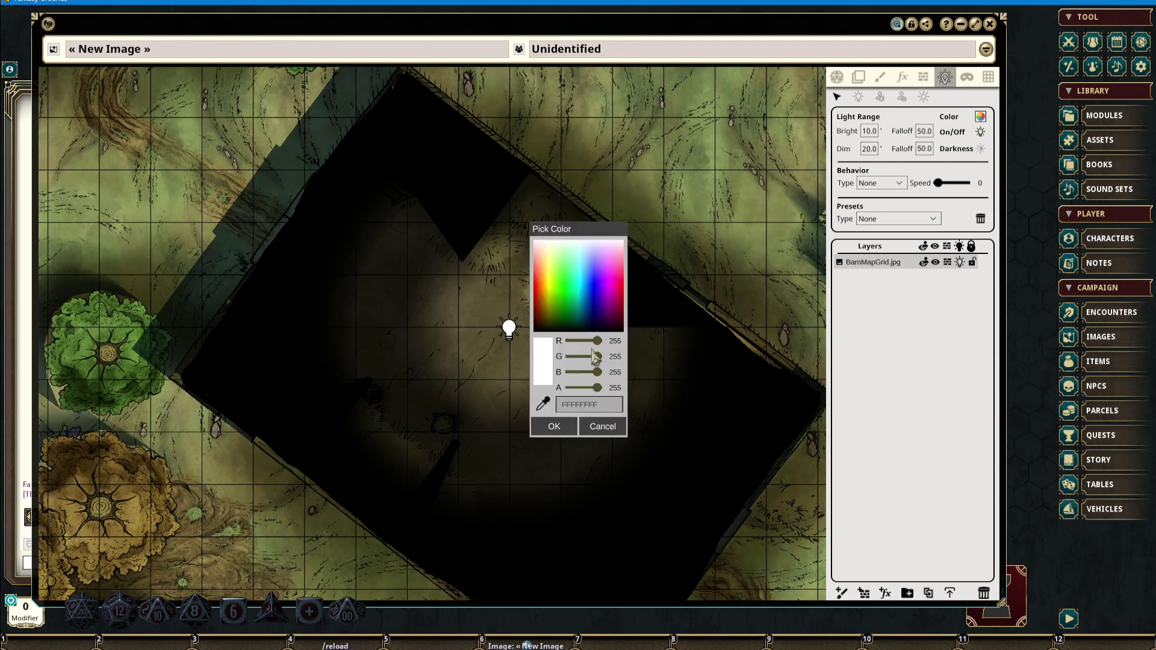
pyautogui.moveTo(598, 340); pyautogui.dragTo(590, 374)
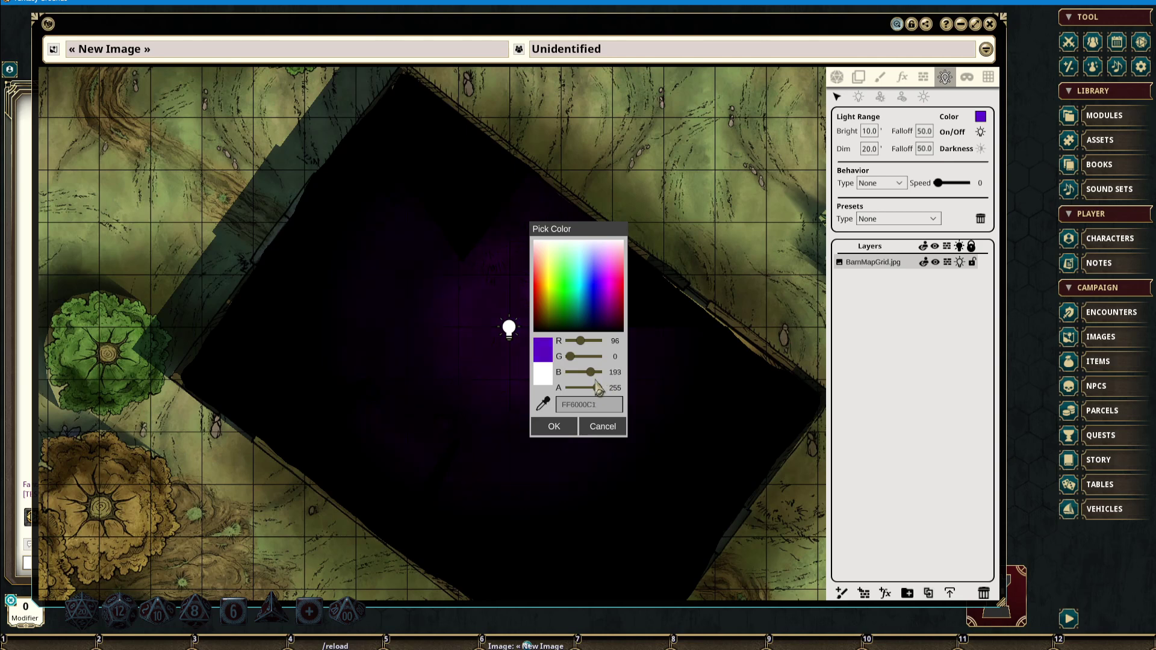
pyautogui.moveTo(580, 342); pyautogui.dragTo(648, 354)
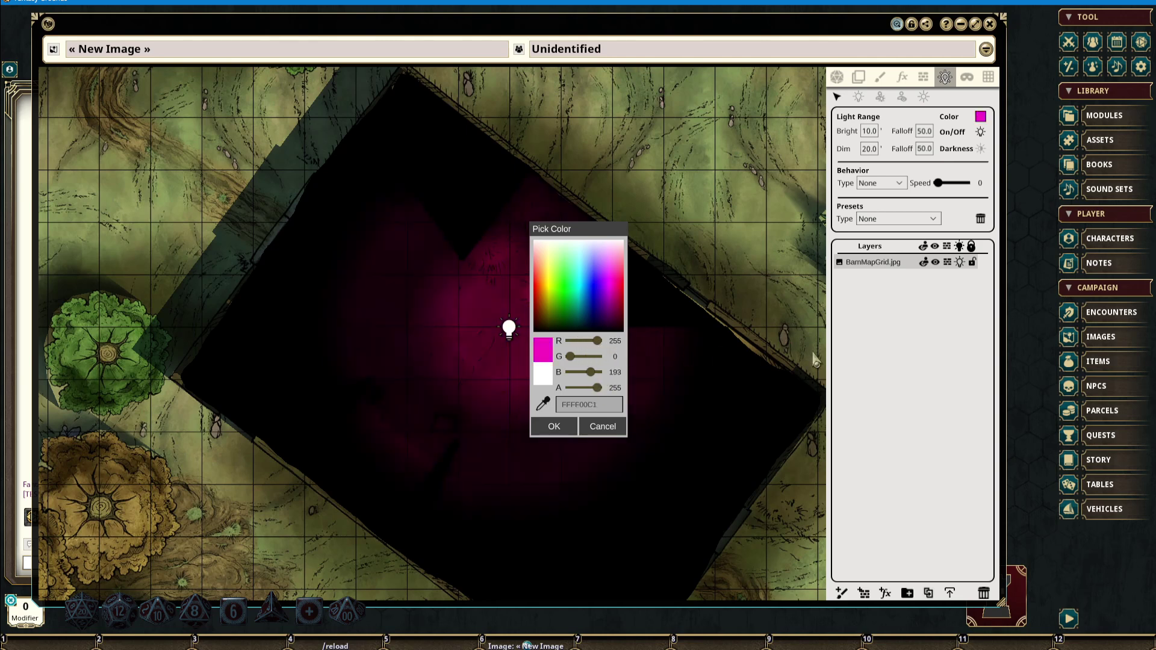
pyautogui.moveTo(602, 229); pyautogui.dragTo(788, 134)
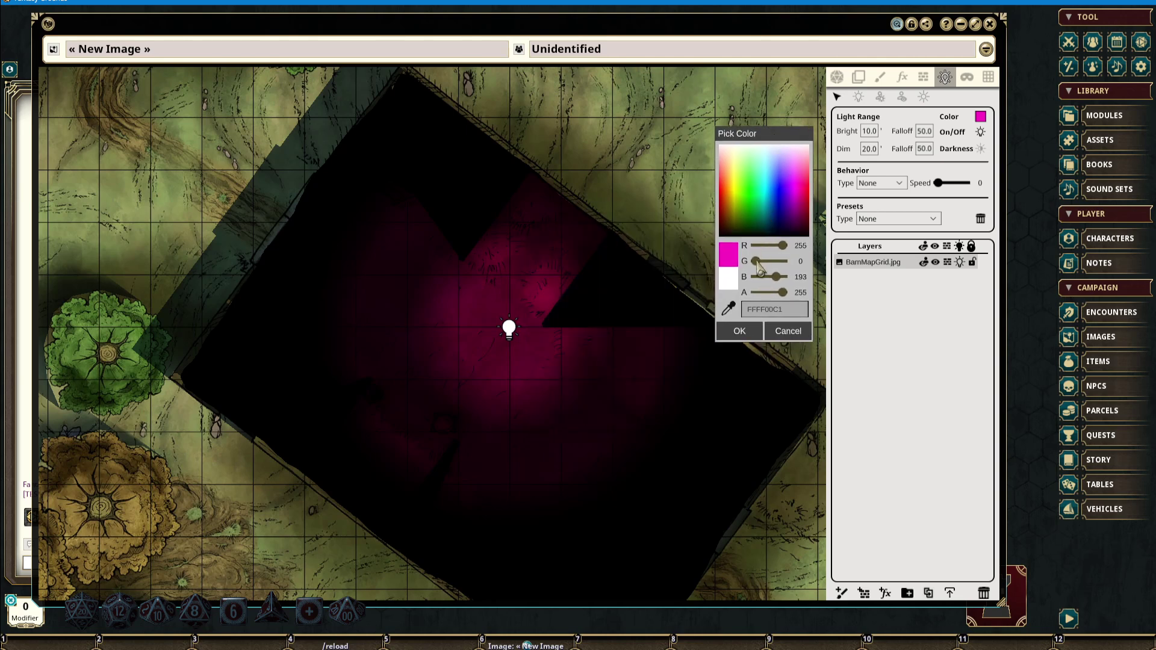
pyautogui.moveTo(758, 267); pyautogui.dragTo(769, 269)
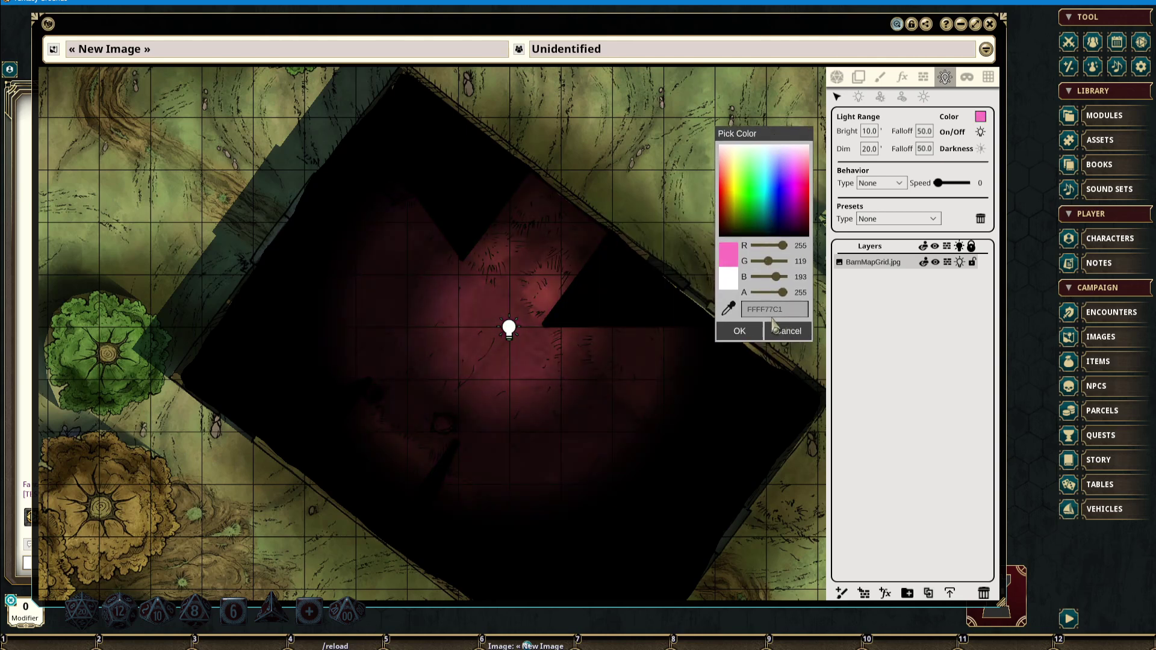
pyautogui.click(746, 331)
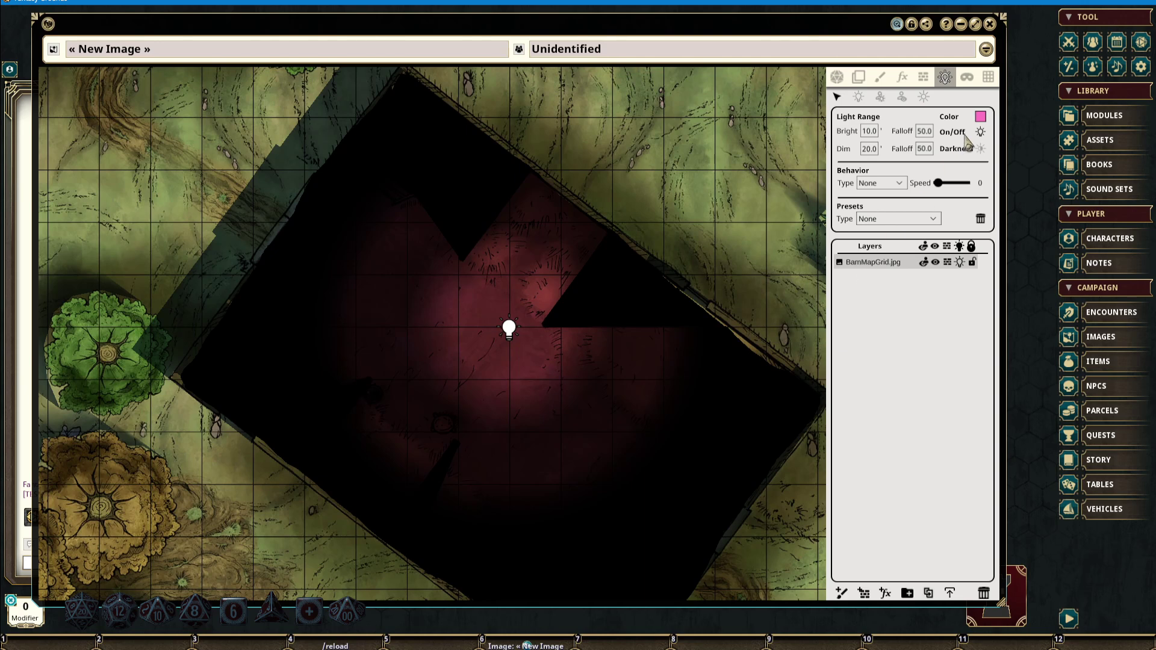
# Try adjusting the alpha of the point light's color
pyautogui.click(981, 116)
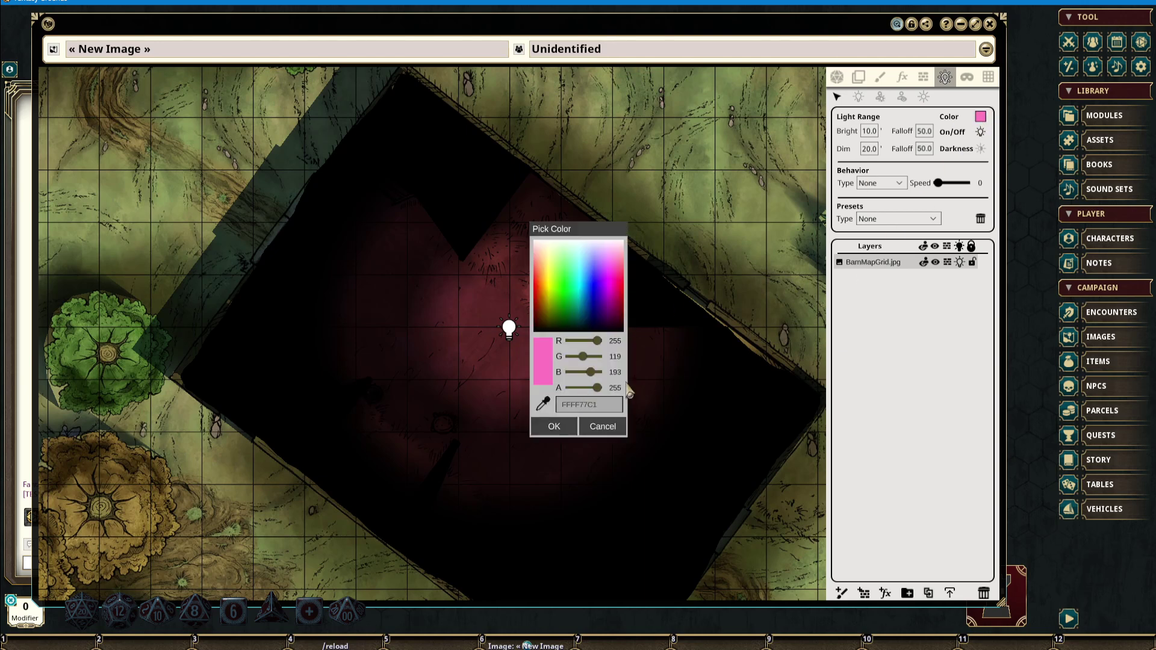
pyautogui.moveTo(609, 390)
pyautogui.mouseDown()
pyautogui.moveTo(559, 401)
pyautogui.moveTo(620, 398)
pyautogui.mouseUp()
pyautogui.click(544, 428)
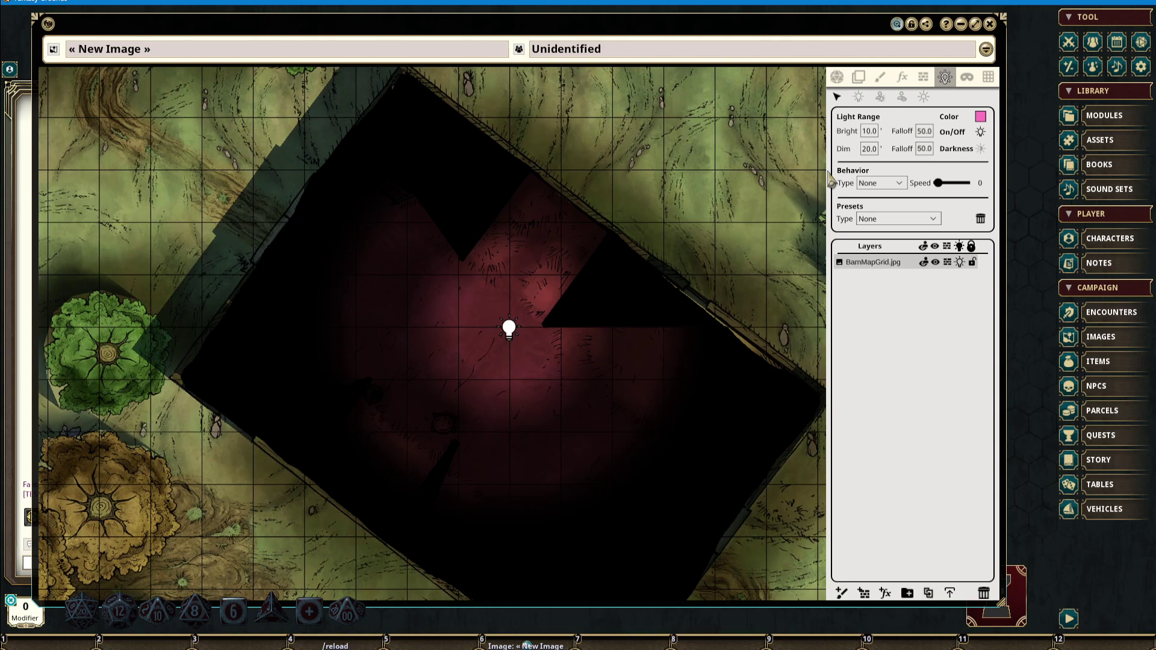
# Set the point light's behavior to Flicker
pyautogui.click(889, 184)
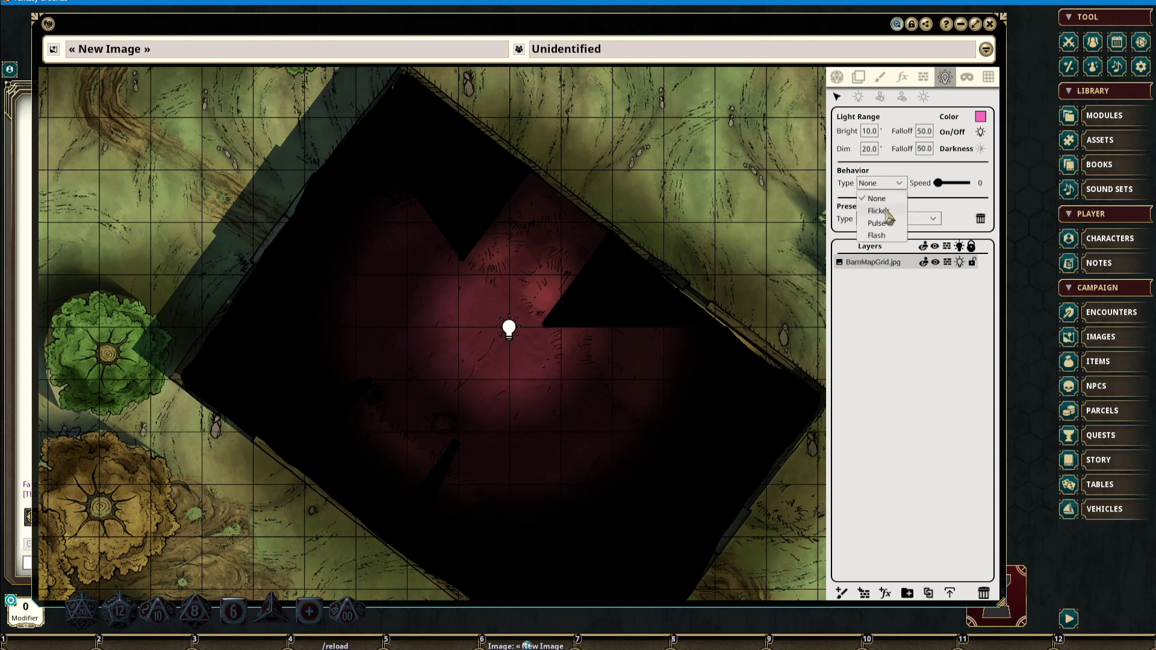
pyautogui.click(889, 211)
pyautogui.scroll(2, 523, 325)
pyautogui.scroll(1, 524, 326)
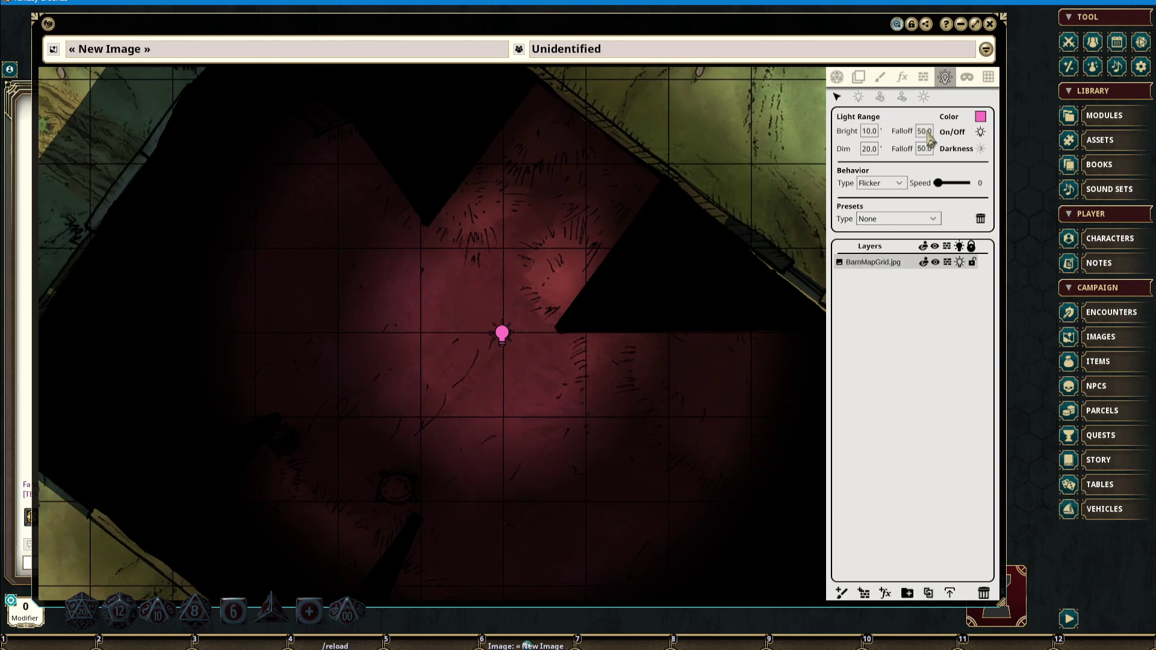
# Set the light's bright and dim falloff to 1 and raise its animation speed to 100
pyautogui.write('1')
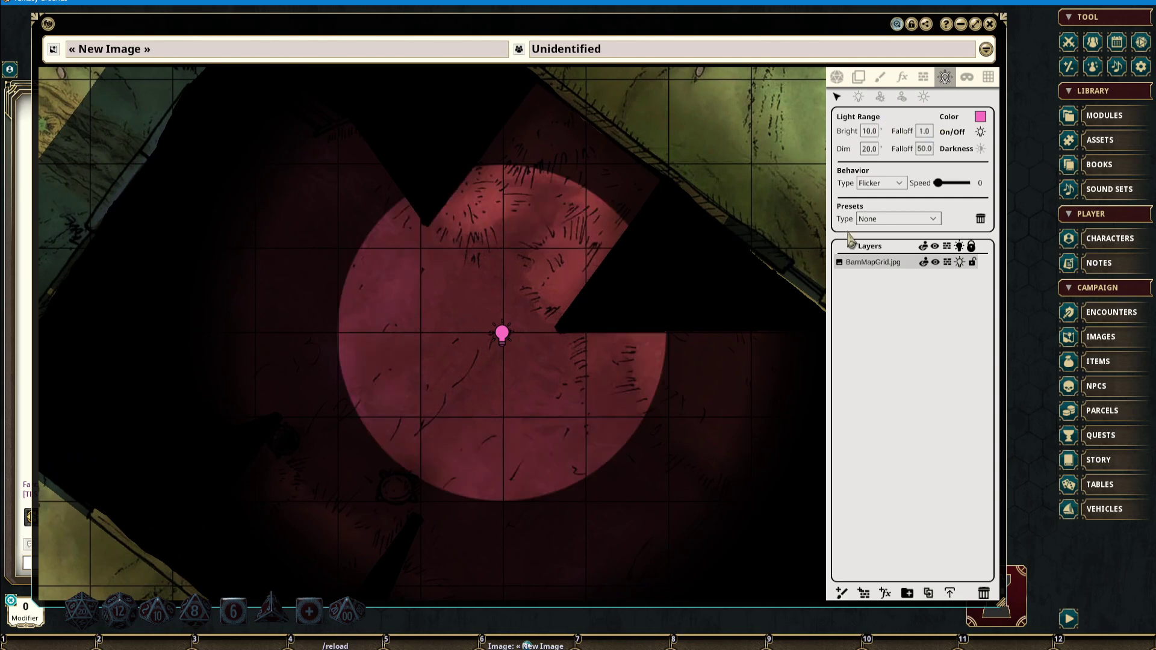
pyautogui.click(924, 149)
pyautogui.write('1')
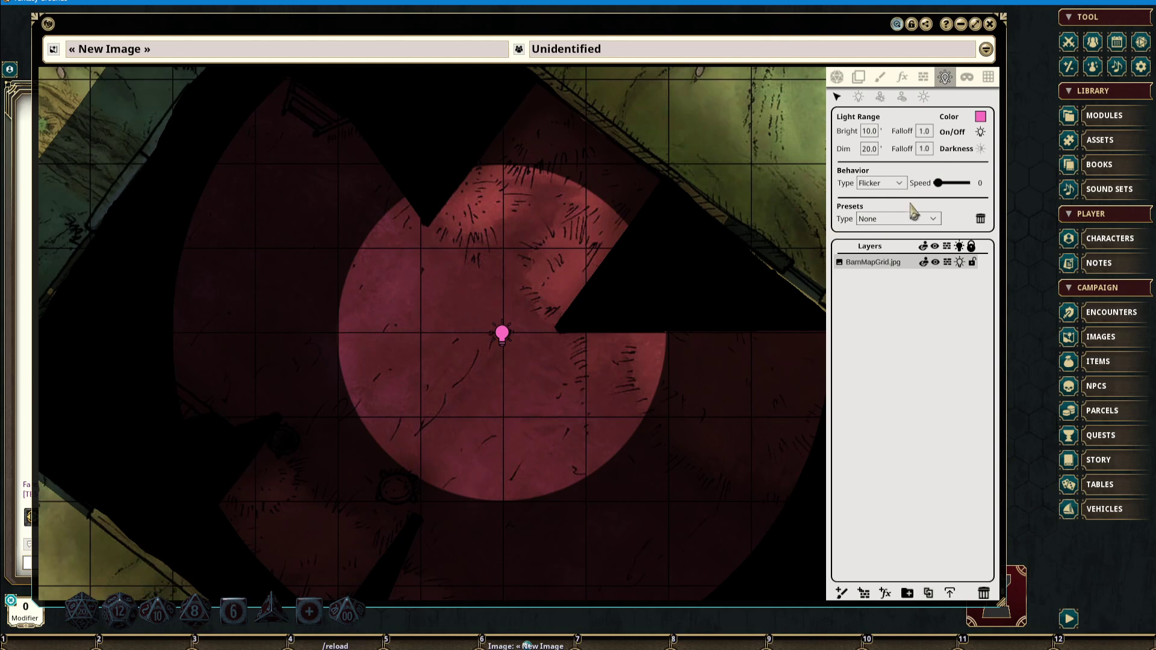
pyautogui.moveTo(938, 183); pyautogui.dragTo(967, 183)
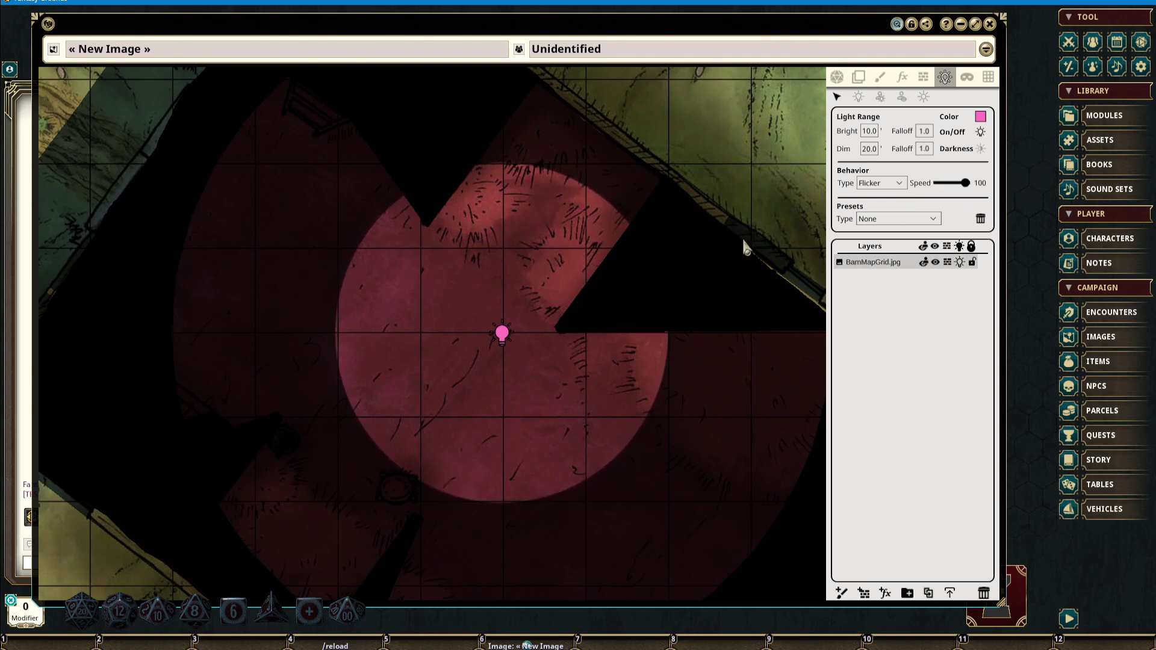
# Switch the point light's behavior to Pulse and lower its speed to 28
pyautogui.click(889, 182)
pyautogui.click(883, 223)
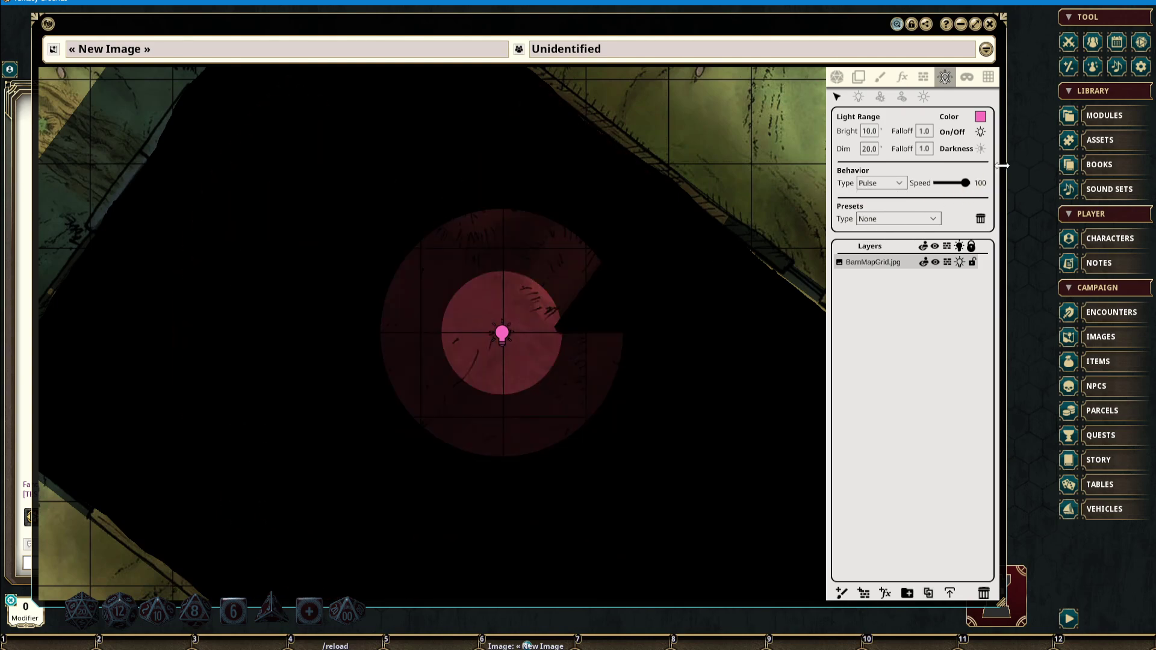
pyautogui.moveTo(965, 183); pyautogui.dragTo(950, 192)
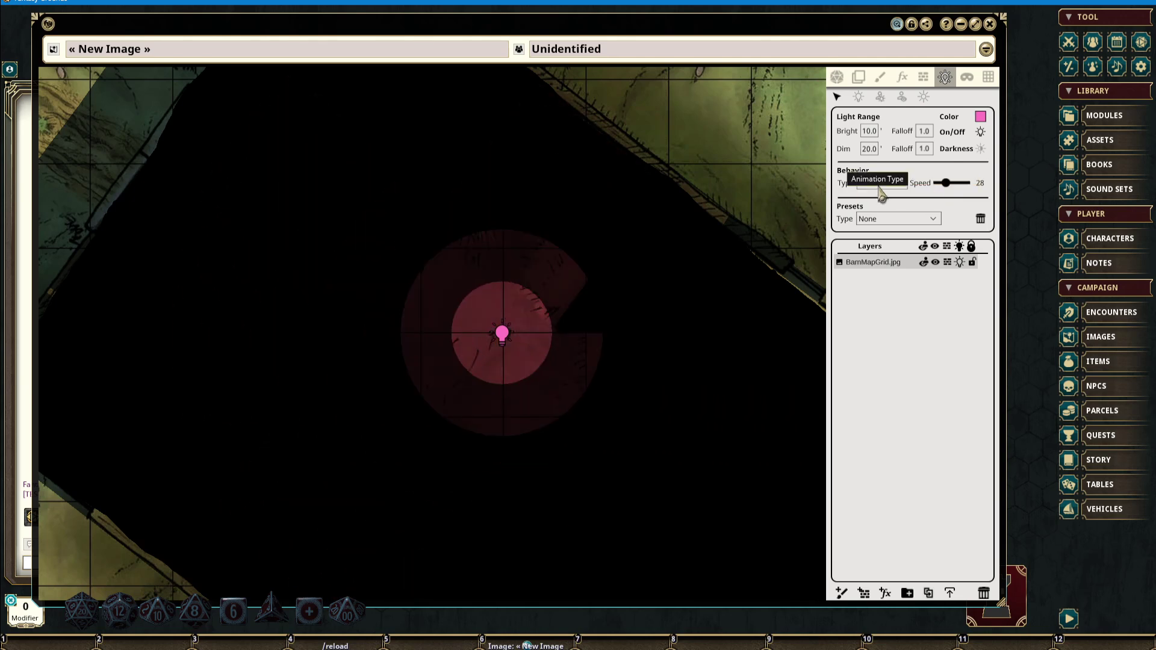
# Switch the point light's behavior to Flash and raise its speed to 100
pyautogui.click(881, 182)
pyautogui.click(874, 236)
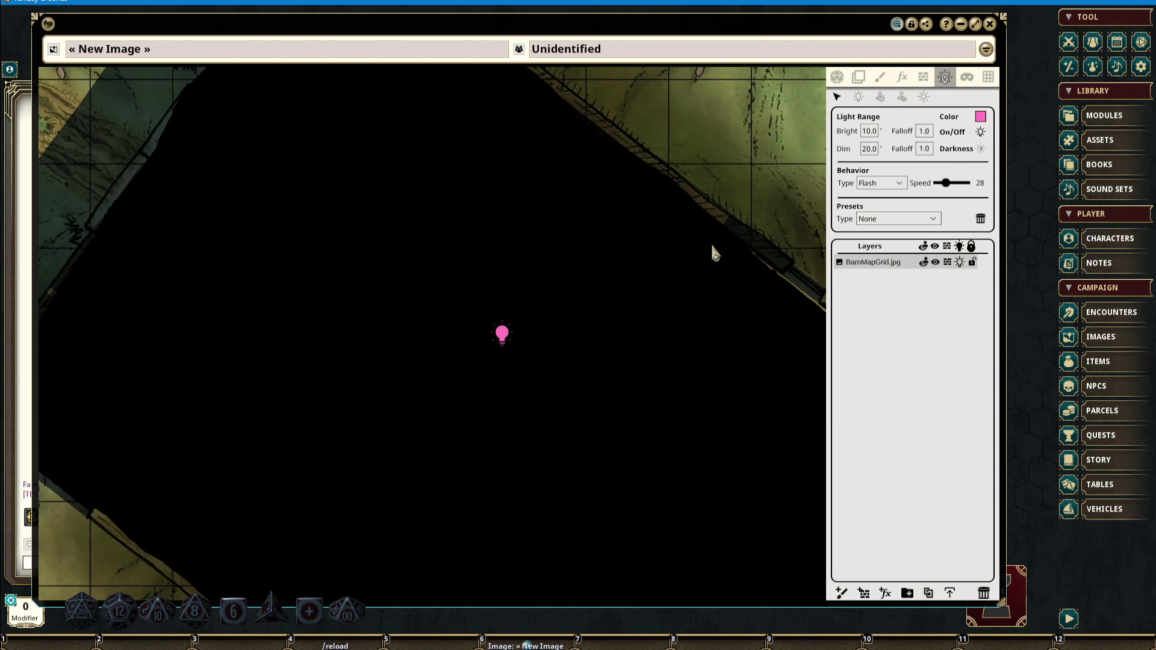
pyautogui.moveTo(948, 183); pyautogui.dragTo(975, 191)
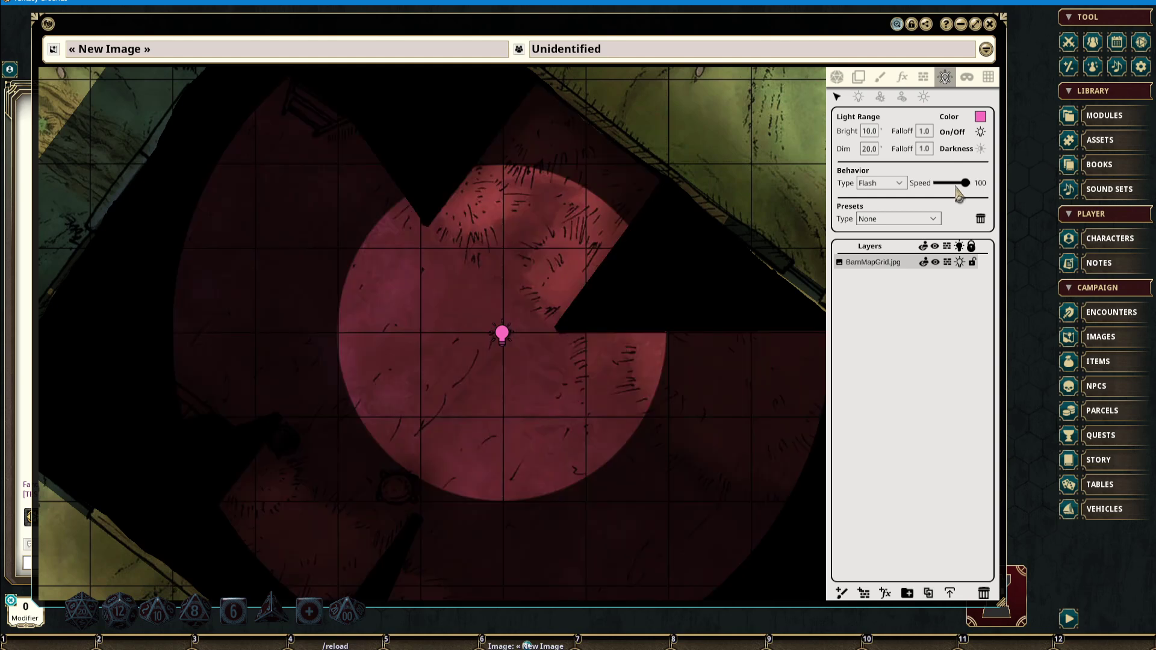
# Switch the point light's behavior back to Flicker with a speed of 44
pyautogui.click(880, 183)
pyautogui.click(879, 212)
# Look over the available point light presets and the Token Lights settings in the campaign options
pyautogui.click(931, 220)
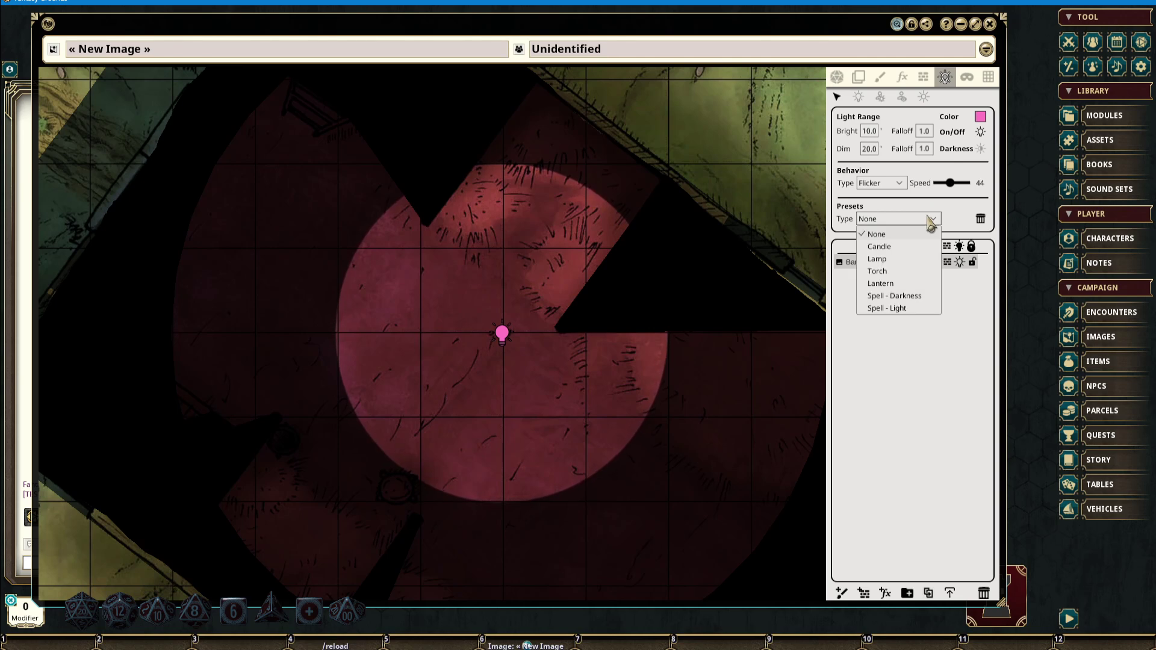
pyautogui.click(932, 220)
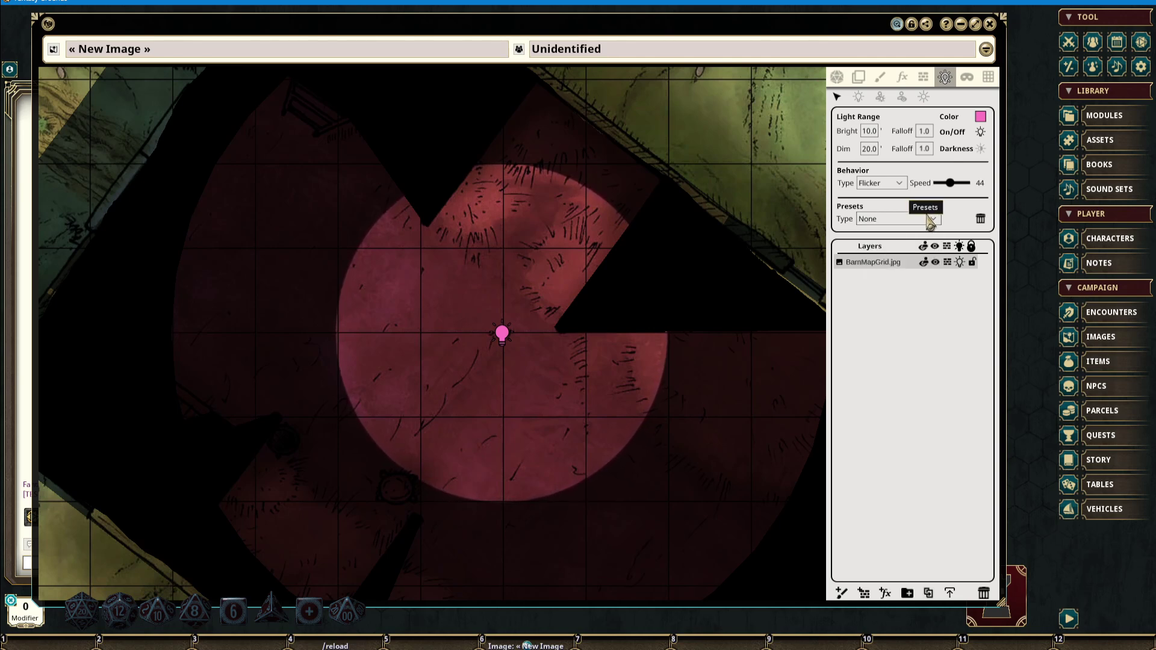
pyautogui.click(931, 220)
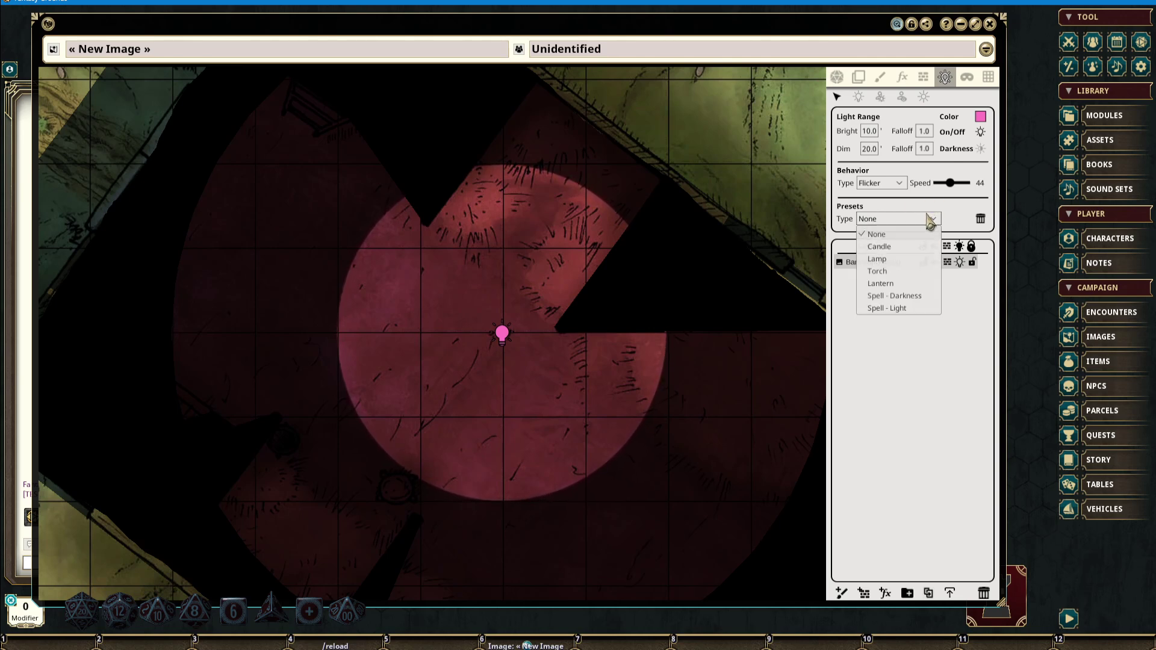
pyautogui.click(1140, 67)
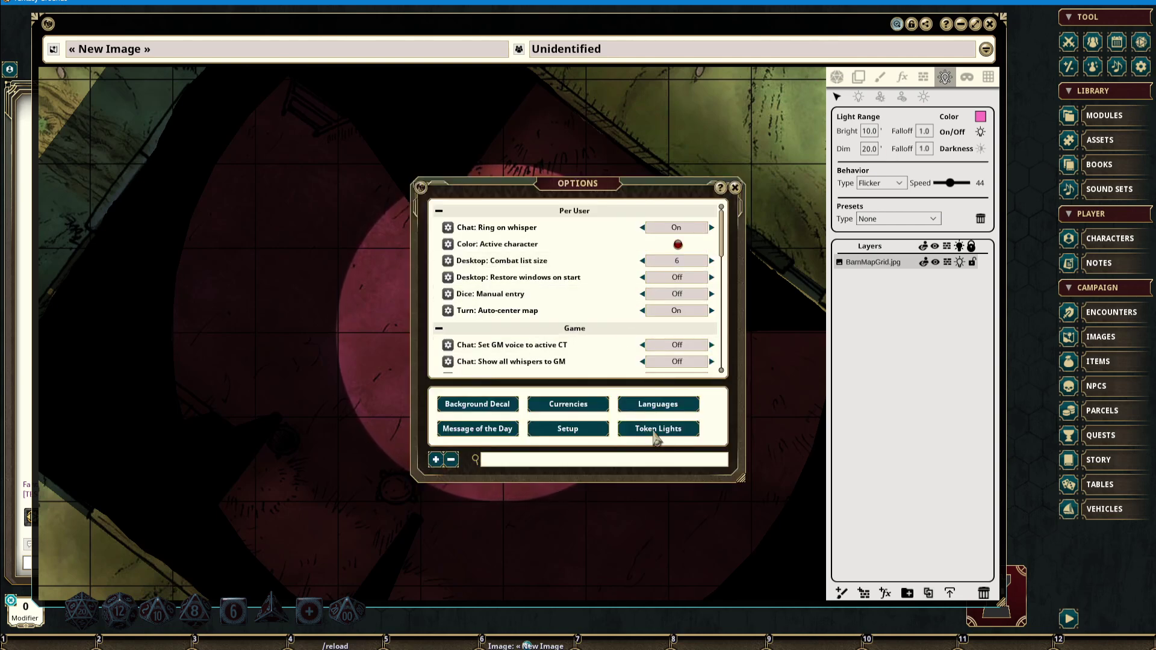
pyautogui.click(655, 431)
pyautogui.click(563, 324)
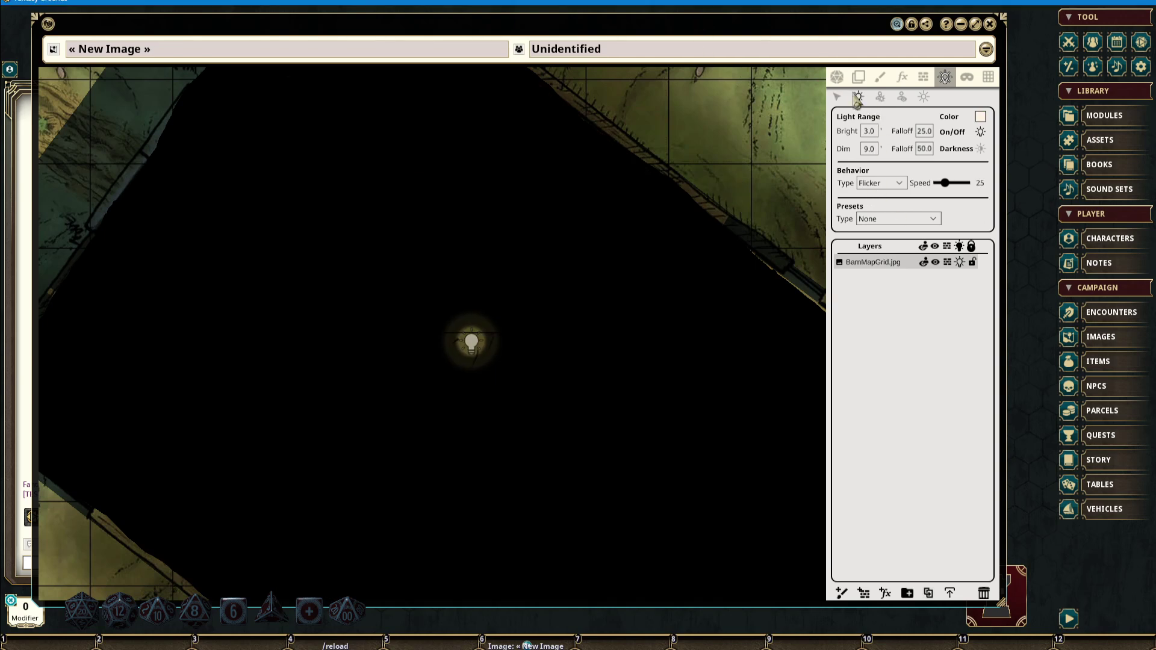
# Place a second point light with the Lamp preset inside the barn and move it beside the smaller light
pyautogui.click(898, 220)
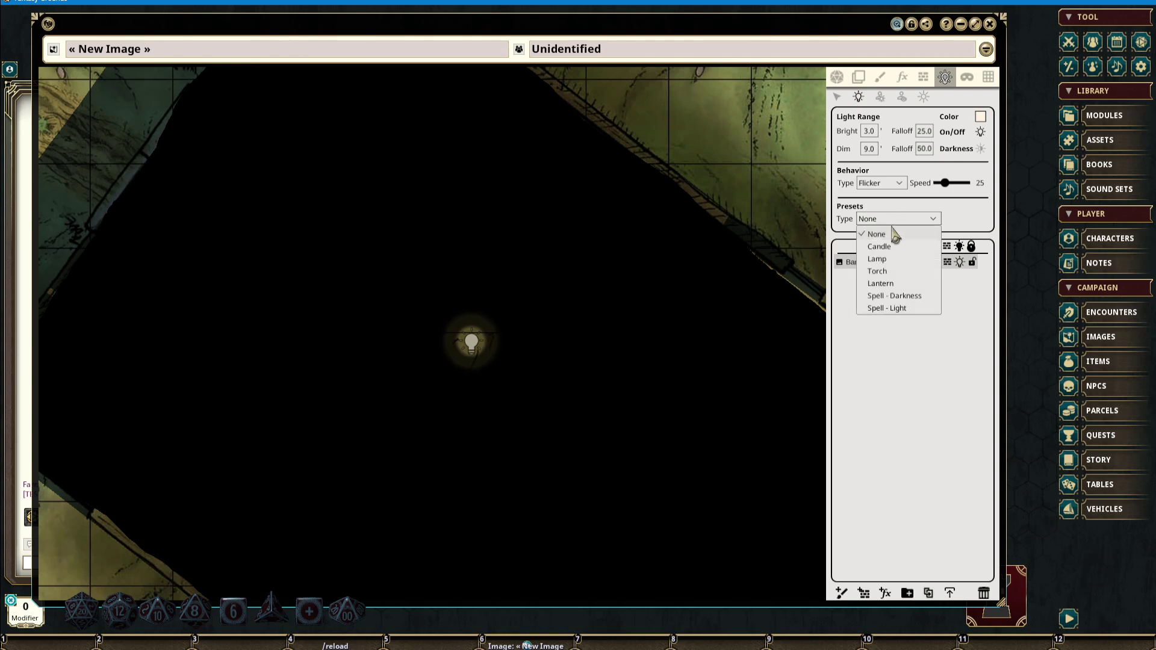
pyautogui.click(879, 258)
pyautogui.click(517, 394)
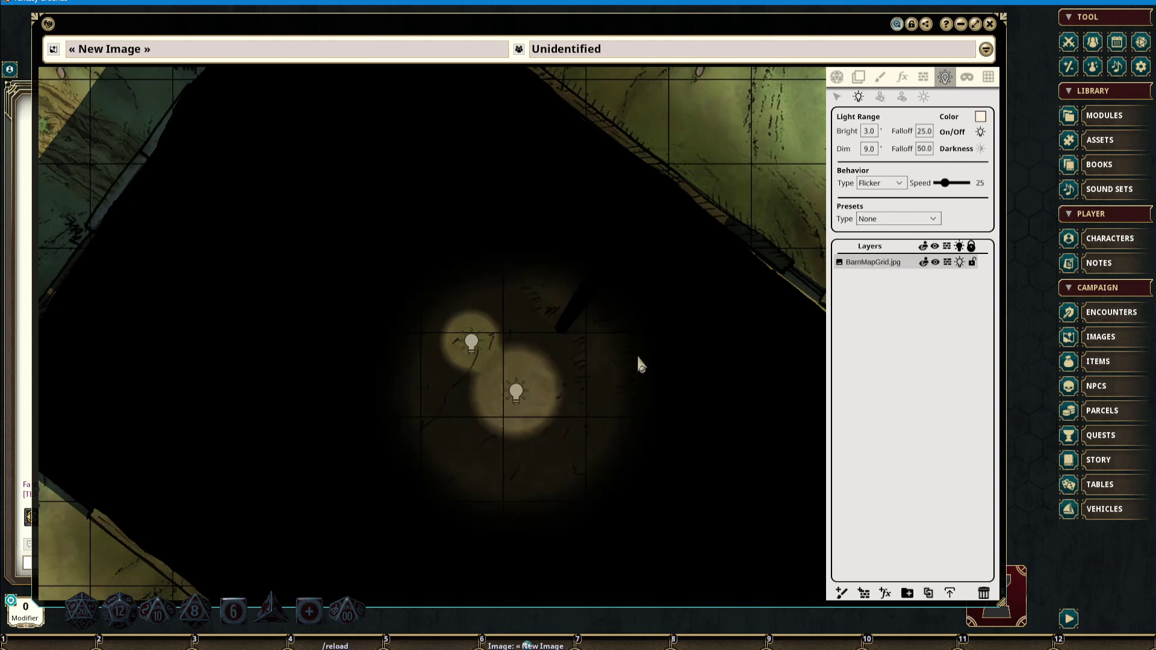
pyautogui.click(837, 97)
pyautogui.moveTo(521, 399); pyautogui.dragTo(581, 410)
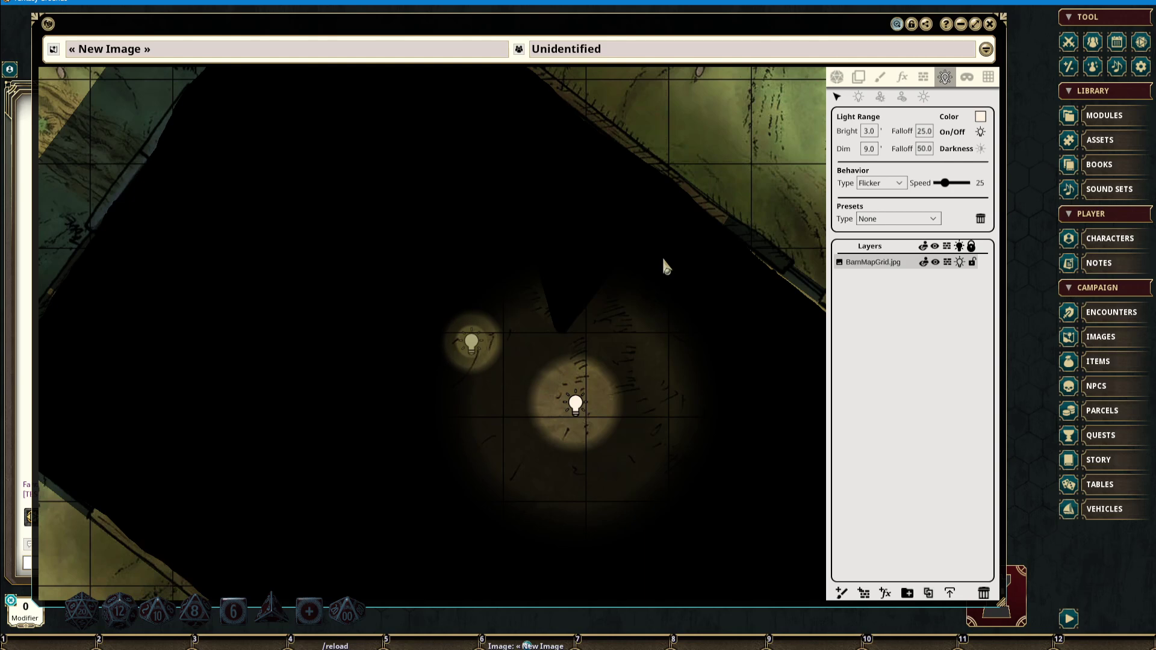
pyautogui.moveTo(581, 404); pyautogui.dragTo(433, 343)
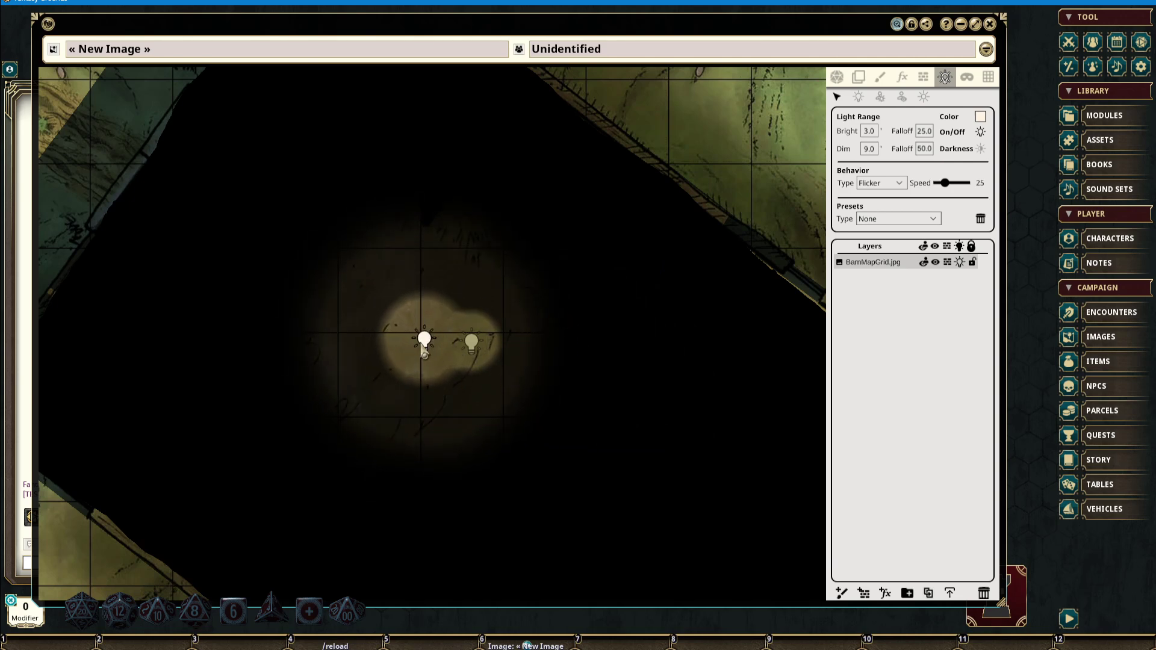
# Apply the Torch preset to the moved light and shift it slightly away from the smaller light
pyautogui.click(882, 222)
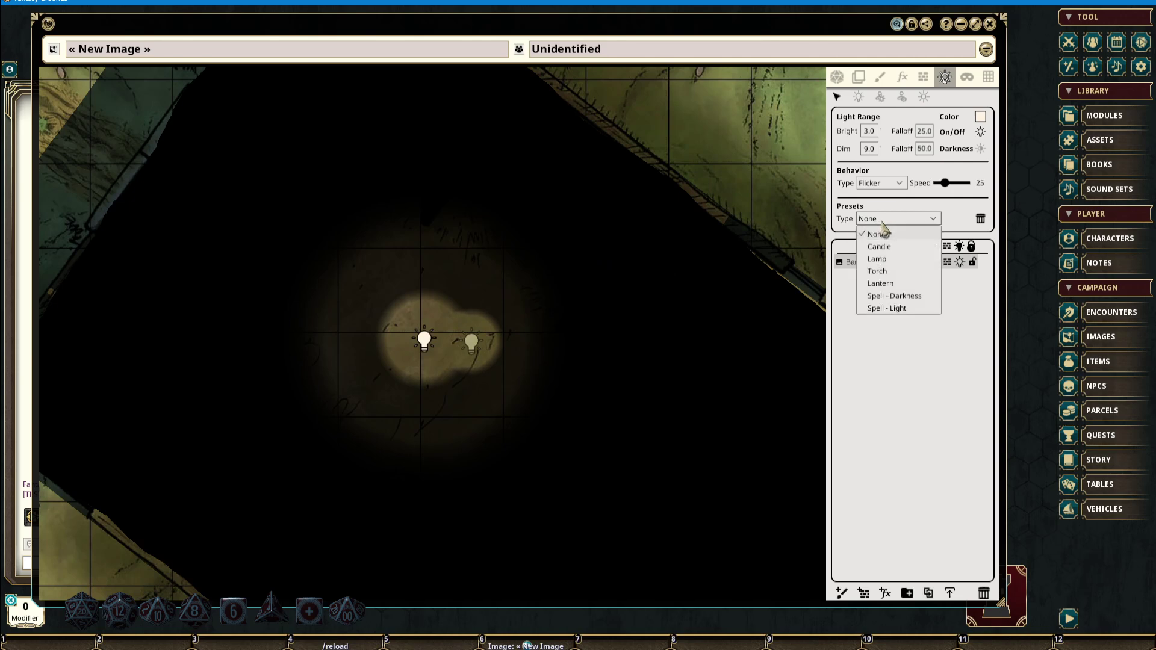
pyautogui.click(901, 272)
pyautogui.moveTo(430, 343); pyautogui.dragTo(405, 312)
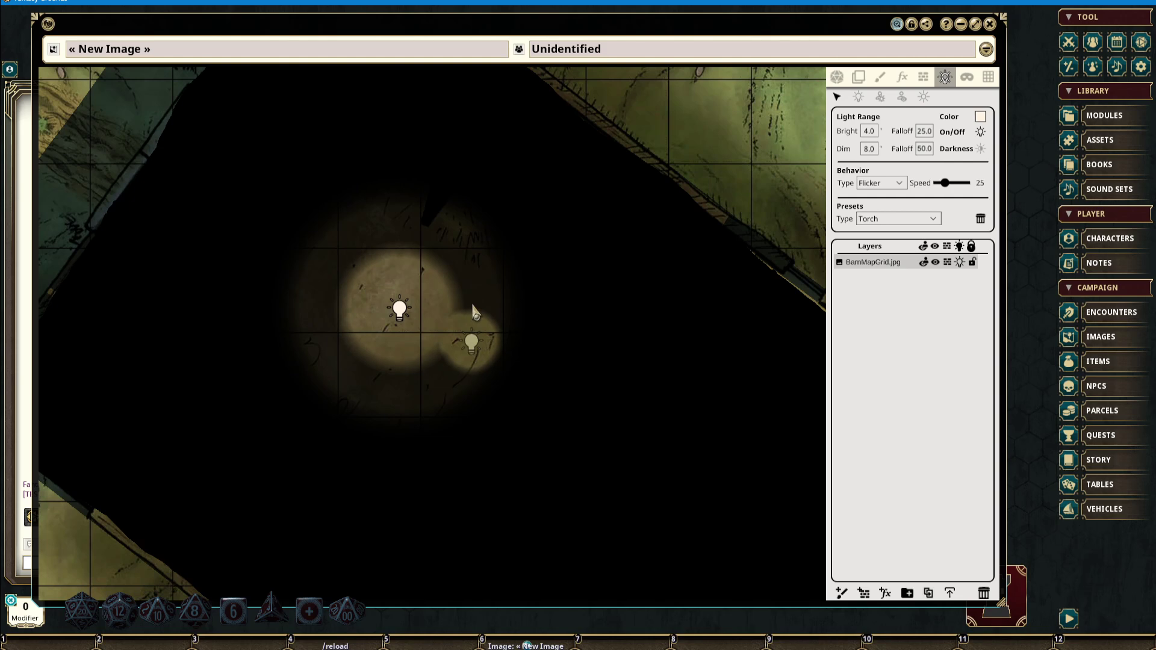
# Place a point light with Darkness enabled on the grass outside the barn and reposition it there
pyautogui.moveTo(472, 310); pyautogui.dragTo(855, 112)
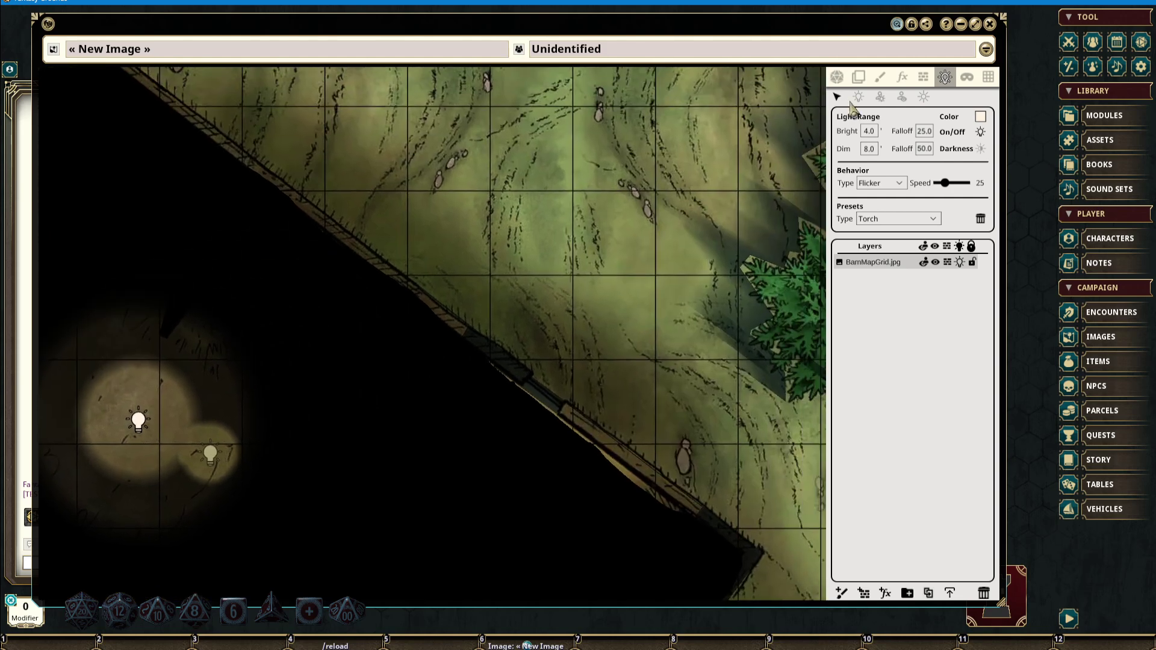
pyautogui.click(859, 97)
pyautogui.click(980, 149)
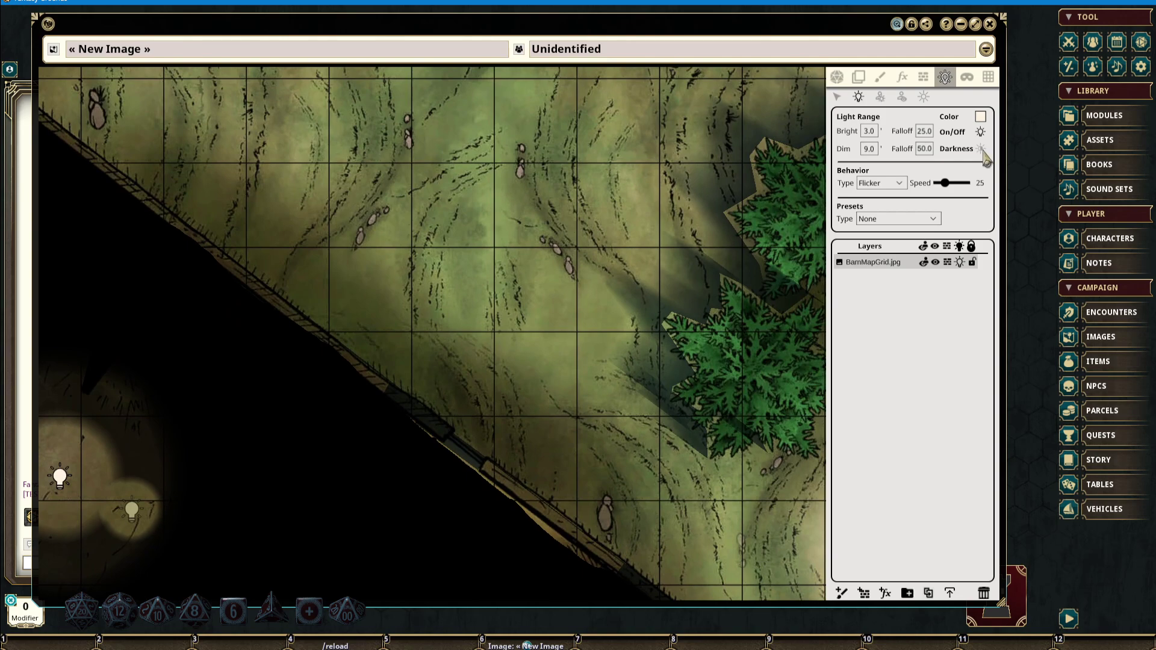
pyautogui.moveTo(635, 179); pyautogui.dragTo(519, 253)
pyautogui.click(519, 246)
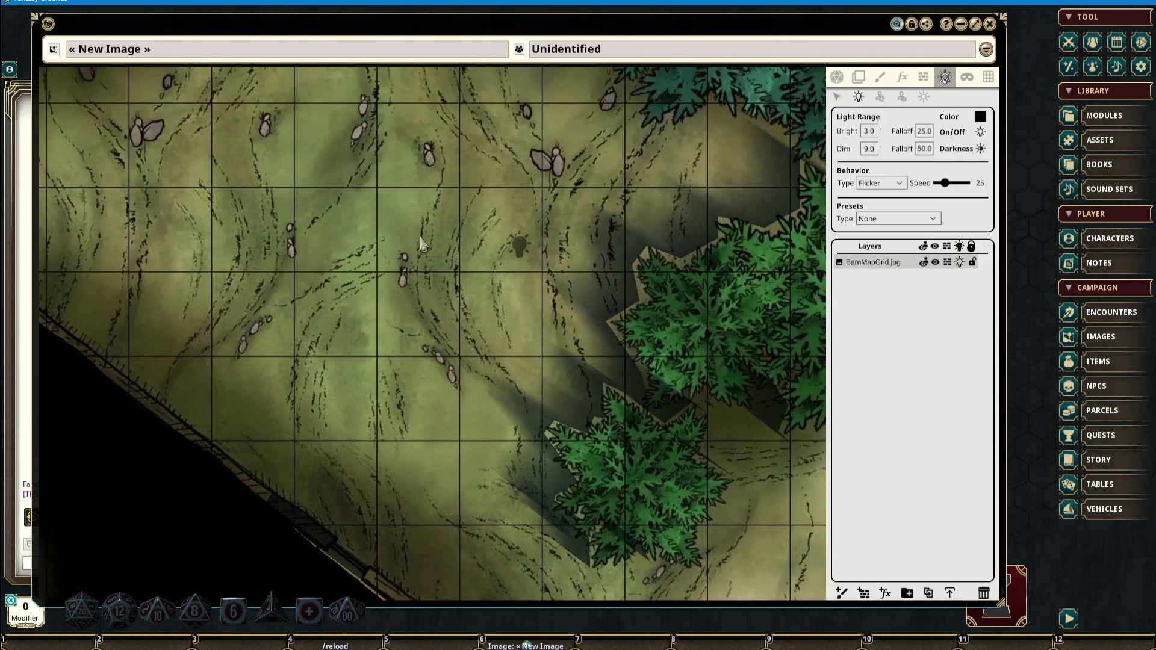
pyautogui.click(837, 97)
pyautogui.moveTo(519, 247); pyautogui.dragTo(413, 237)
pyautogui.scroll(-3, 581, 215)
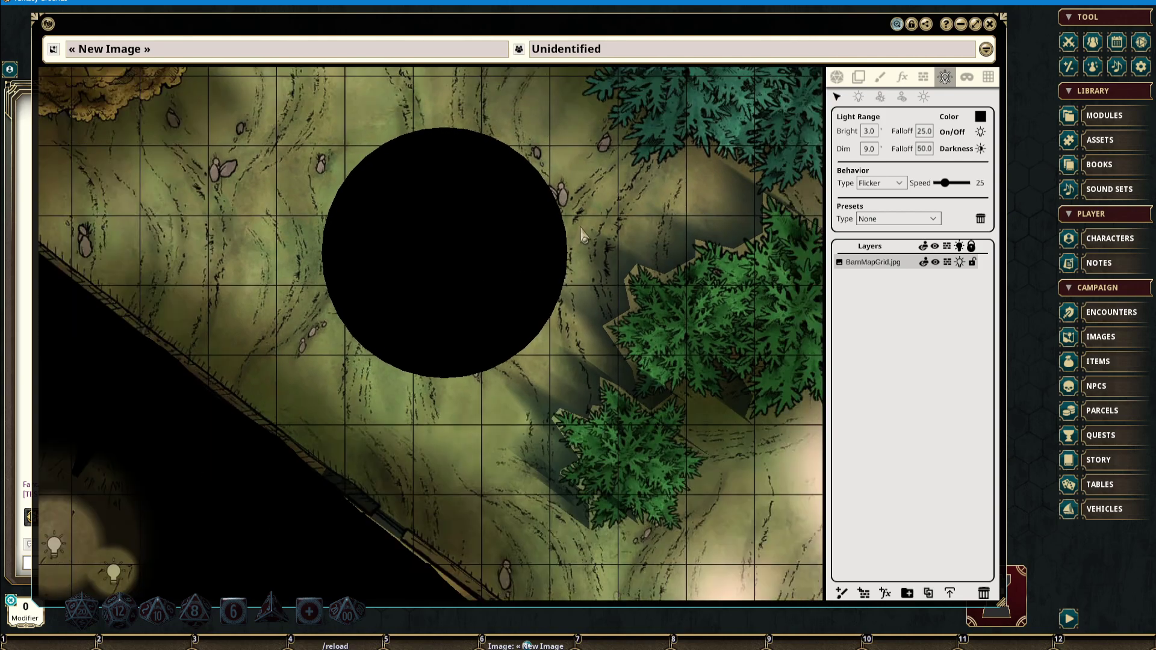
# Try the Spell - Darkness preset with a dim range of 5 on the outdoor darkness light and remove it
pyautogui.click(890, 218)
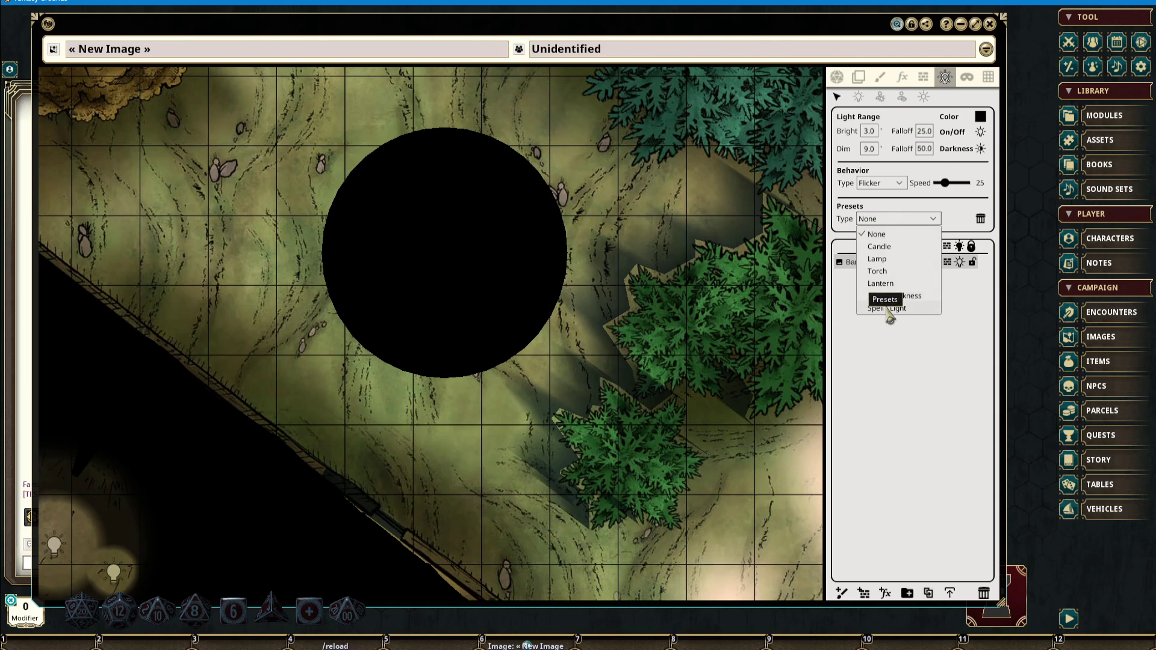
pyautogui.click(928, 296)
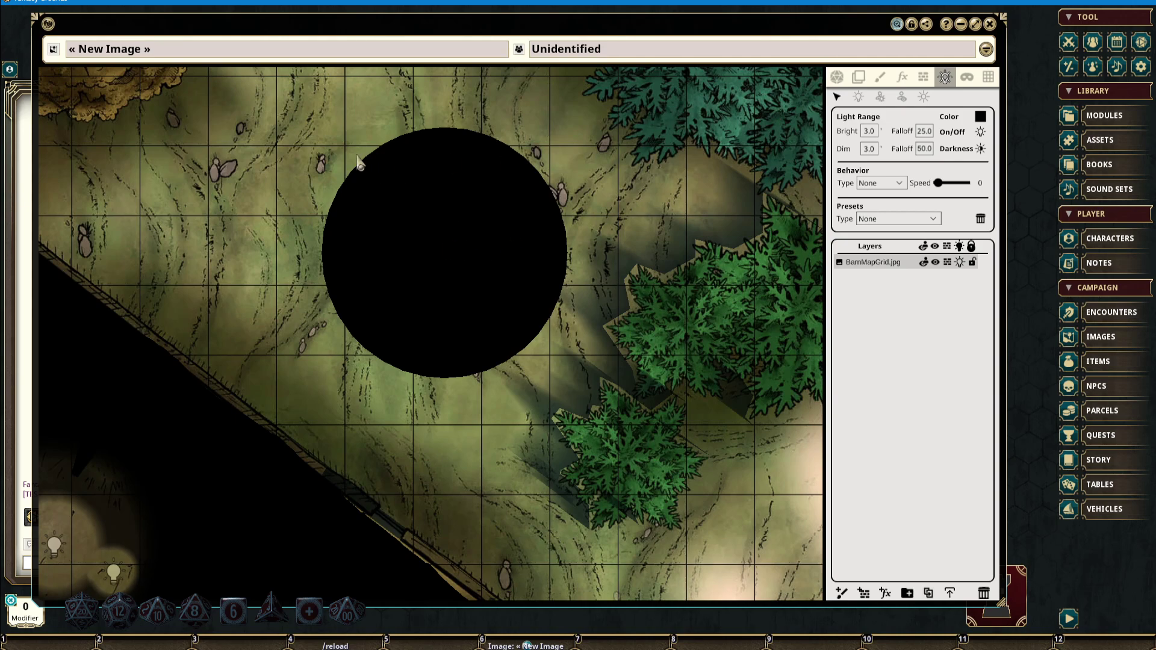
pyautogui.moveTo(333, 182); pyautogui.dragTo(529, 334)
pyautogui.press('Delete')
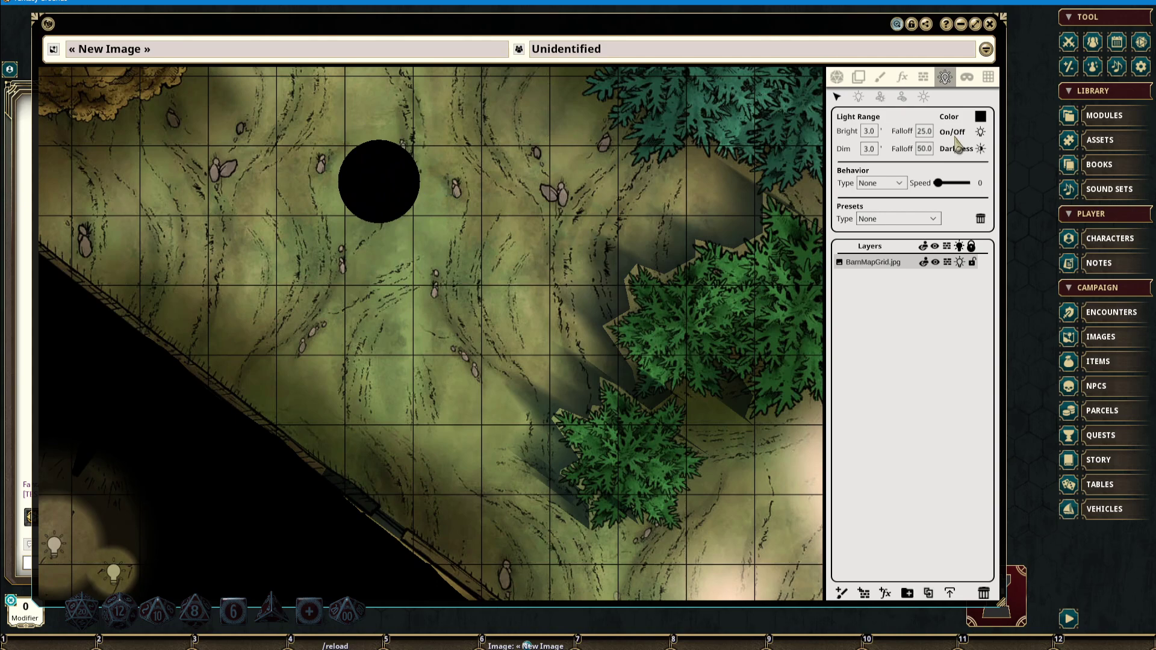
pyautogui.click(869, 149)
pyautogui.moveTo(379, 174); pyautogui.dragTo(381, 193)
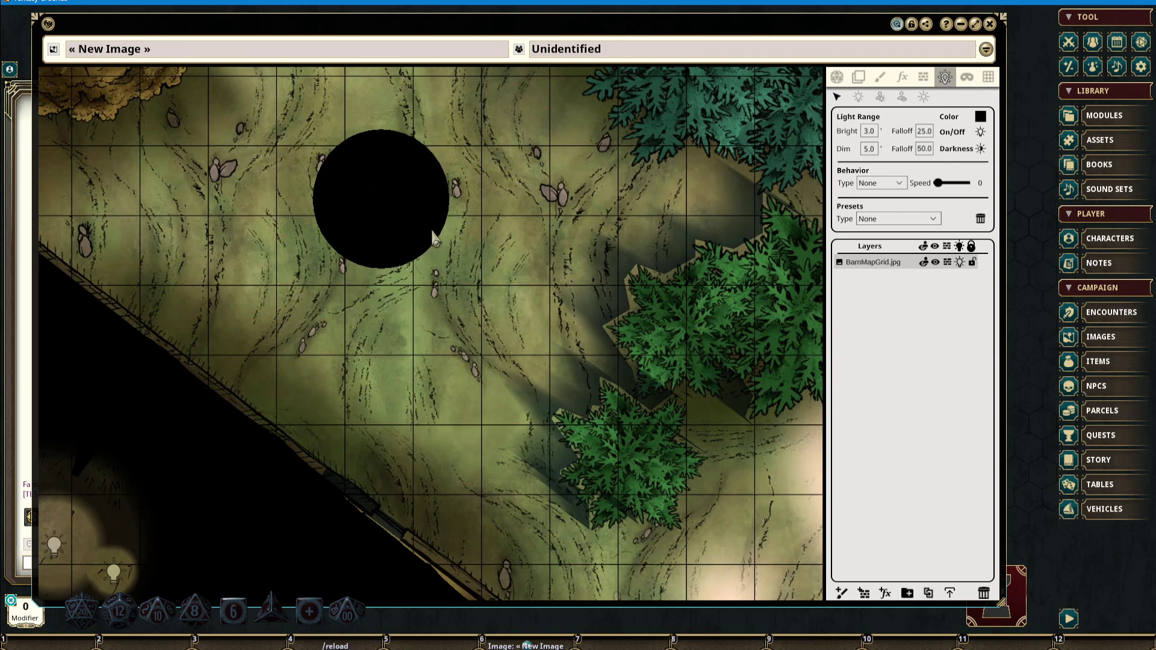
# Look over the token light settings and the token vision settings for the map
pyautogui.click(881, 97)
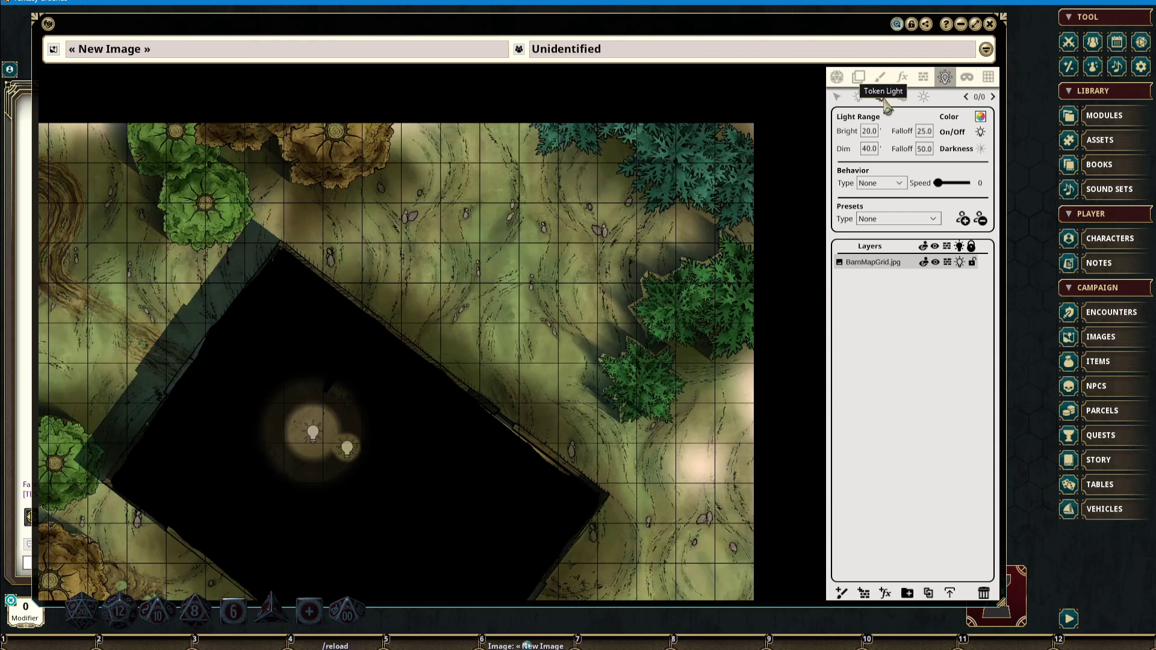
pyautogui.click(902, 107)
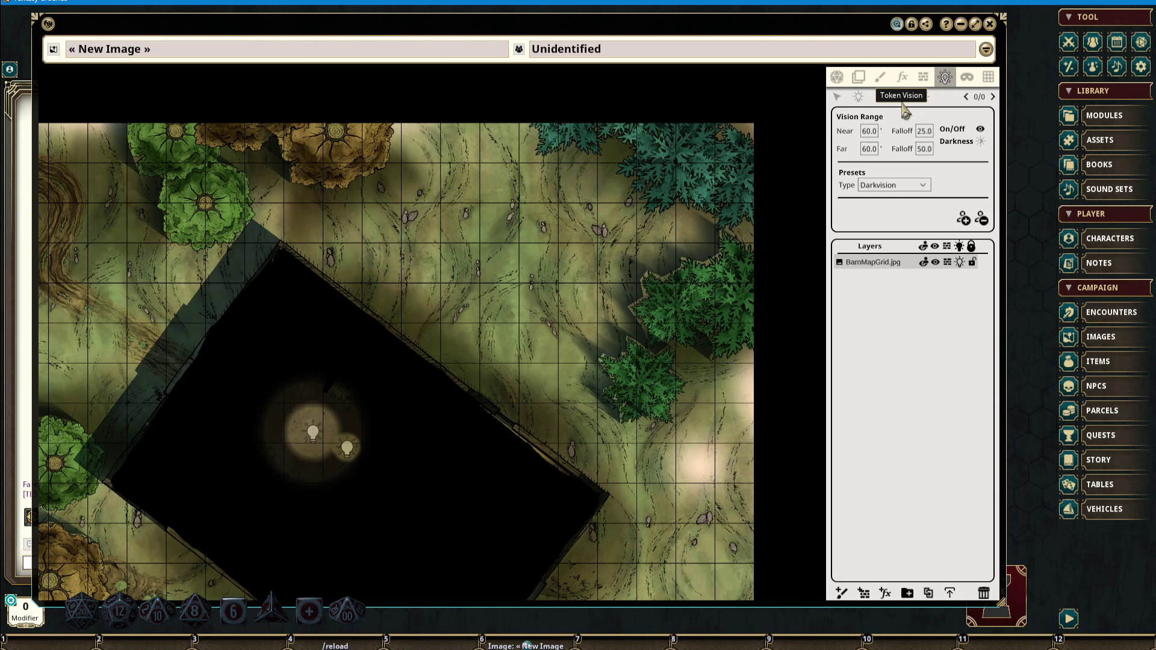
pyautogui.moveTo(698, 25); pyautogui.dragTo(683, 30)
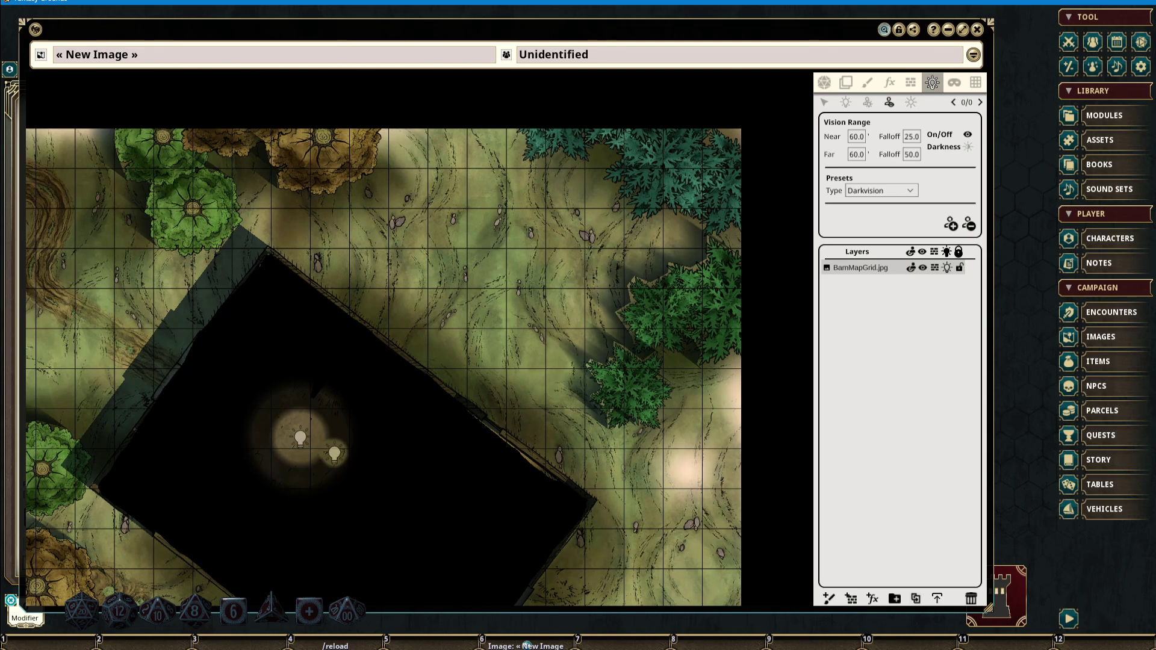
# Place the first combatant's token from the combat tracker on the grass outside the barn and close the tracker
pyautogui.click(1069, 42)
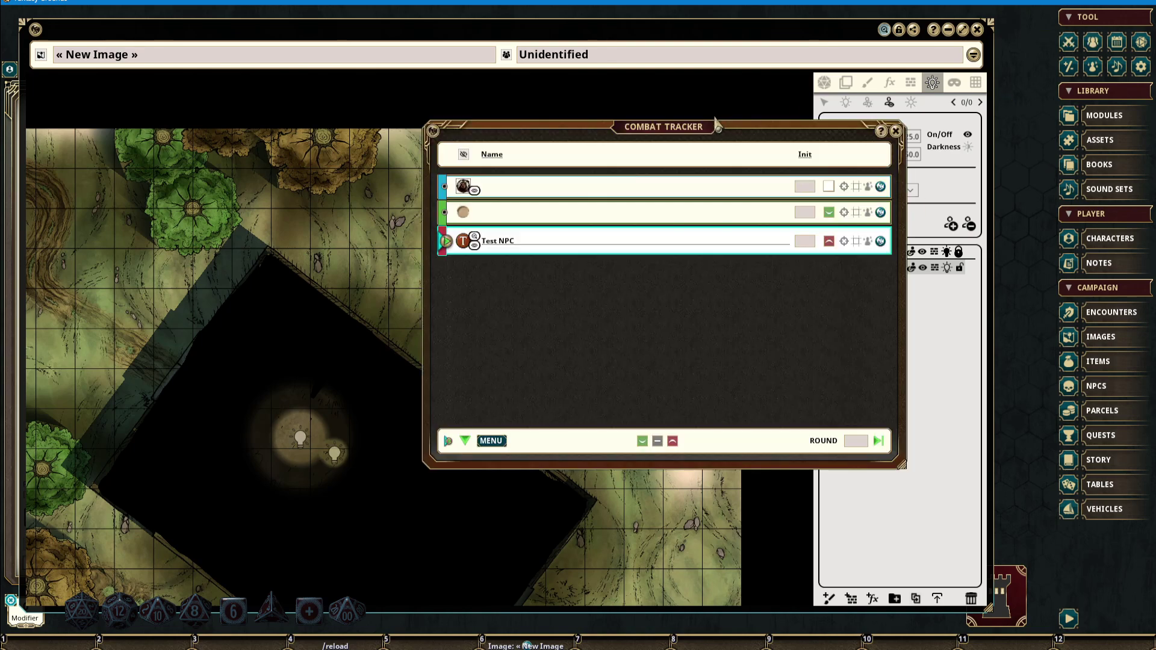
pyautogui.moveTo(690, 126); pyautogui.dragTo(1094, 74)
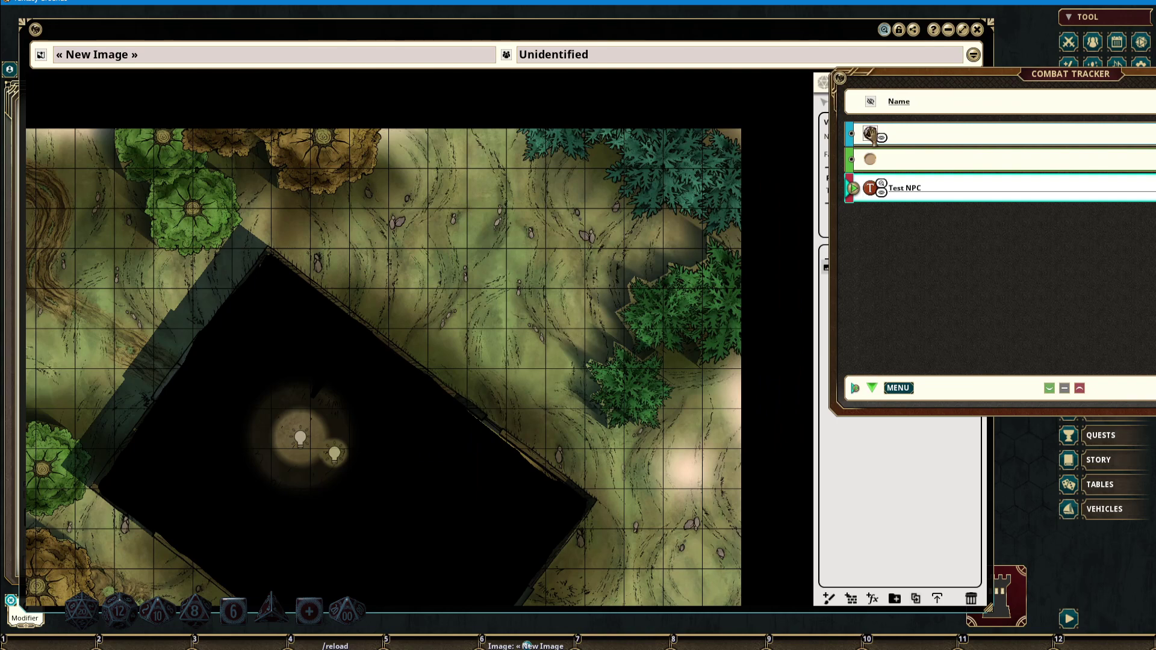
pyautogui.moveTo(870, 135); pyautogui.dragTo(570, 194)
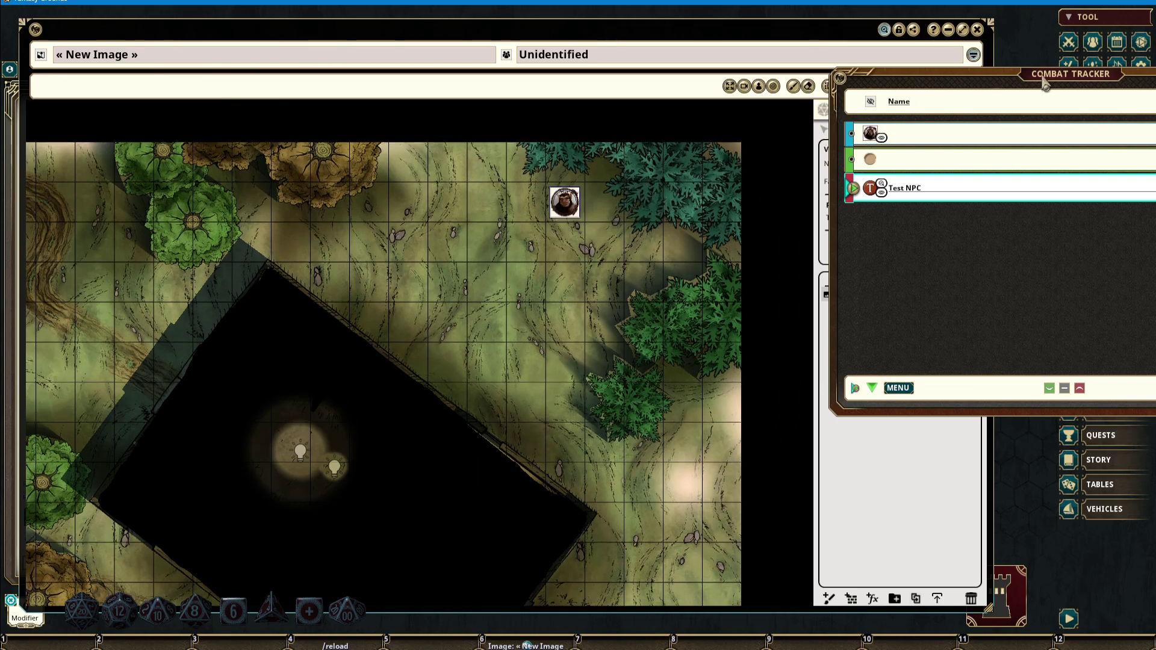
pyautogui.click(1047, 84)
pyautogui.click(1041, 106)
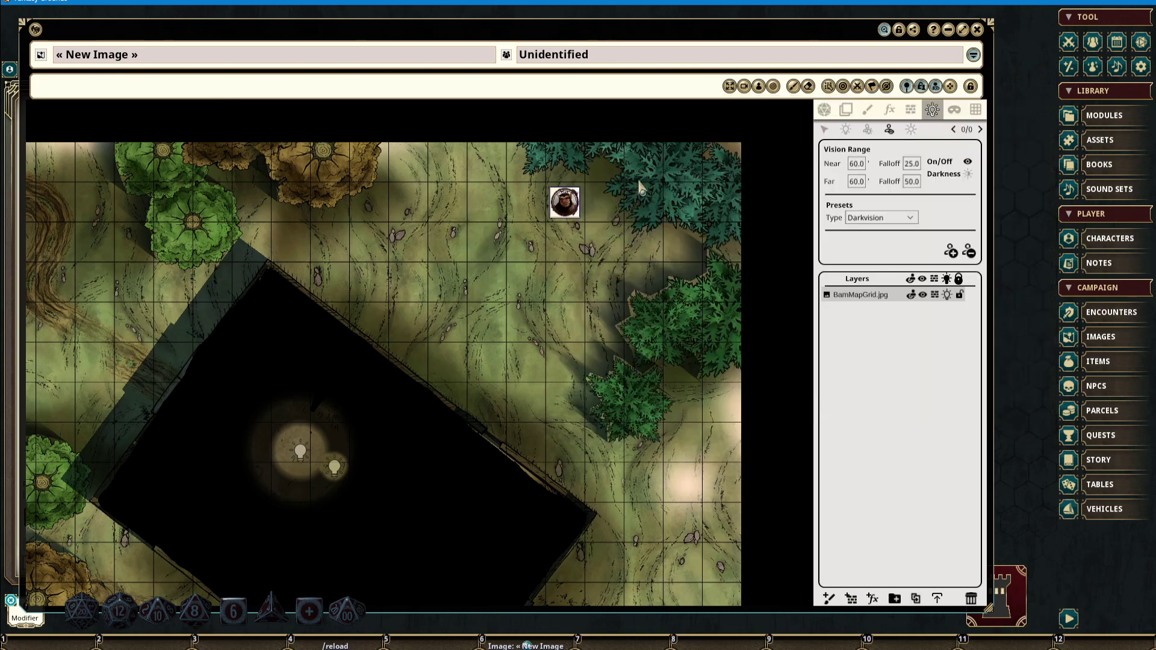
# Select the character token with the Token Light tool active and examine what it can see on the map
pyautogui.click(868, 129)
pyautogui.scroll(3, 572, 174)
pyautogui.click(560, 218)
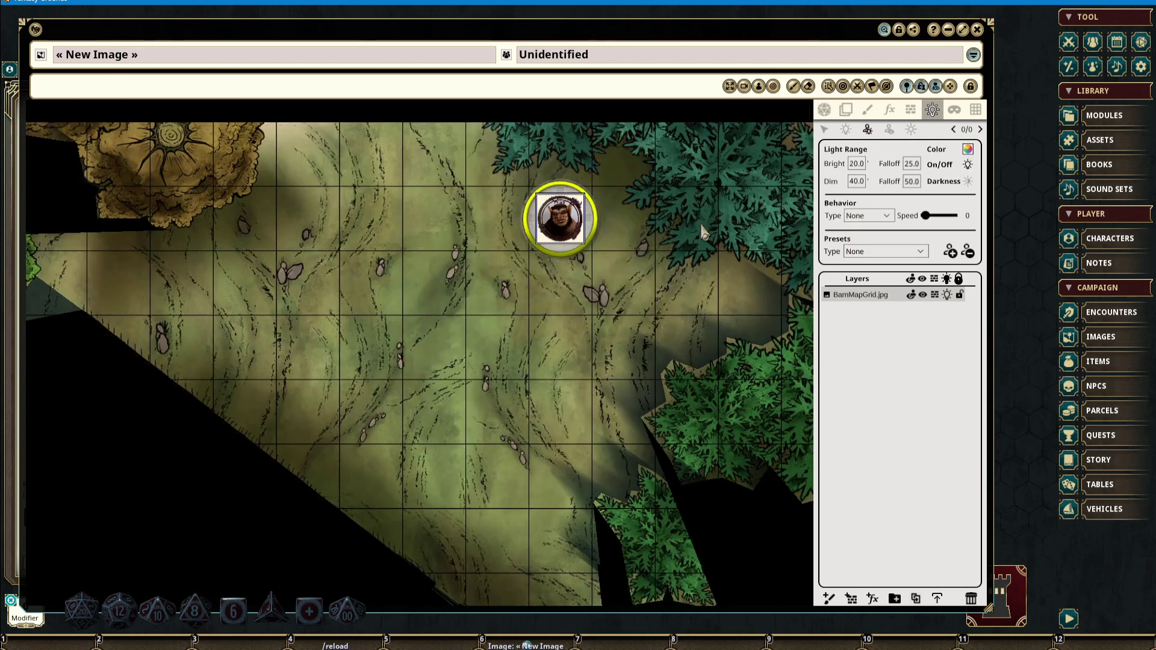
pyautogui.scroll(-3, 702, 234)
pyautogui.scroll(2, 695, 238)
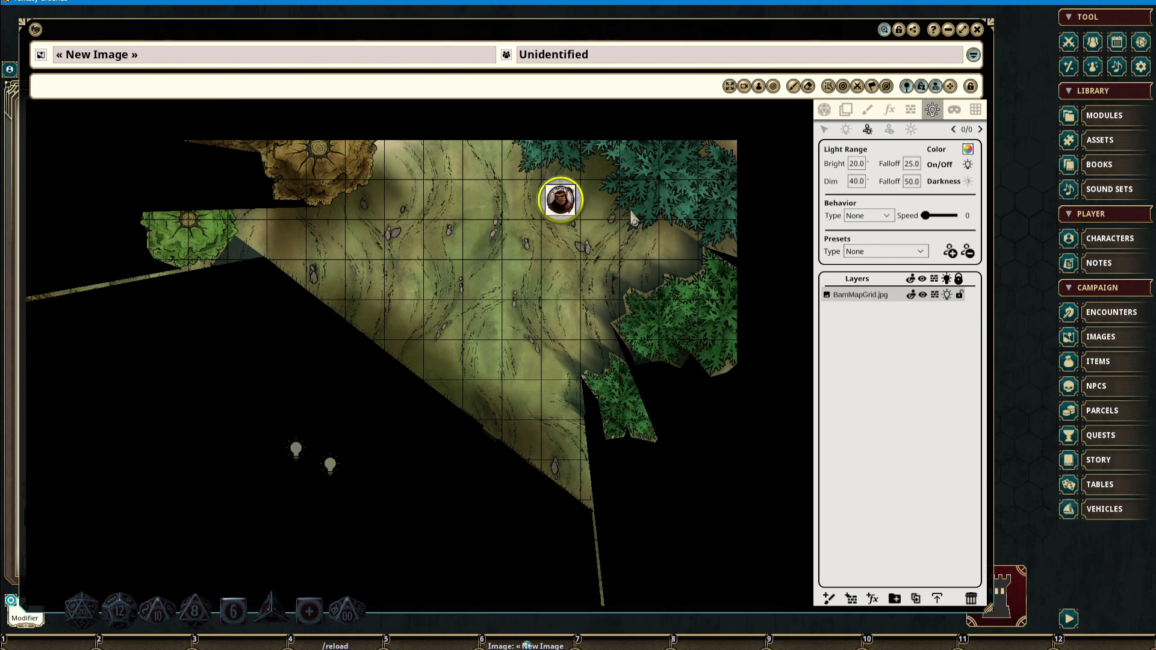
pyautogui.moveTo(632, 219); pyautogui.dragTo(649, 182)
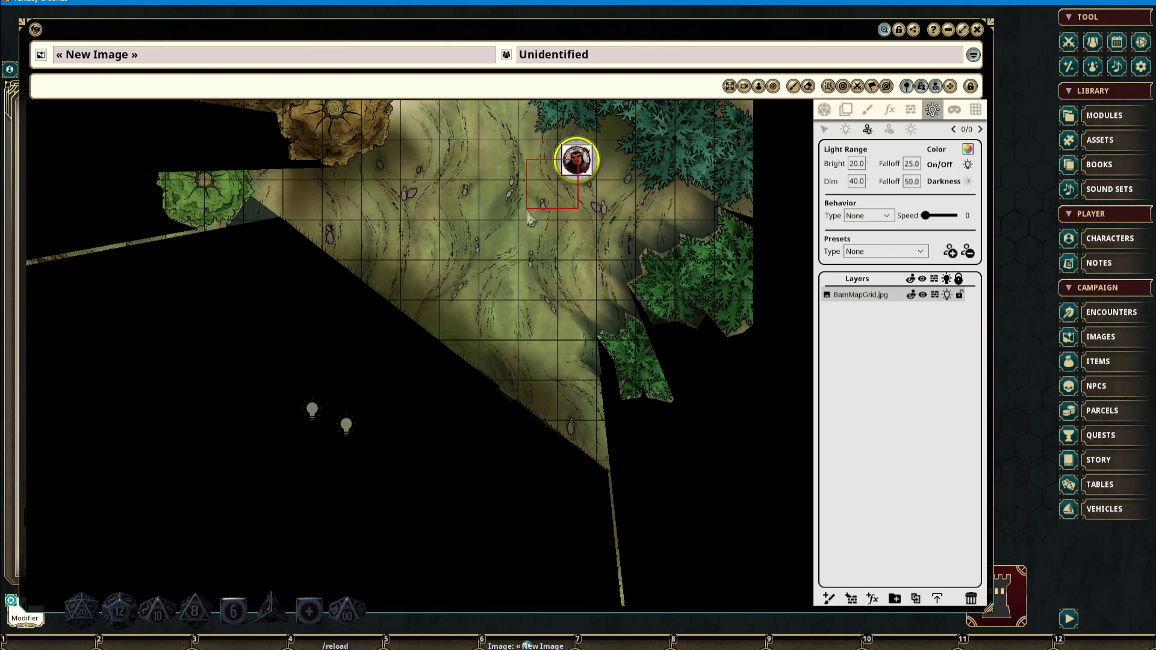
# Move the character token a short distance across the grass toward the barn
pyautogui.moveTo(576, 161); pyautogui.dragTo(610, 239)
pyautogui.click(825, 109)
pyautogui.scroll(-2, 542, 196)
pyautogui.scroll(3, 545, 236)
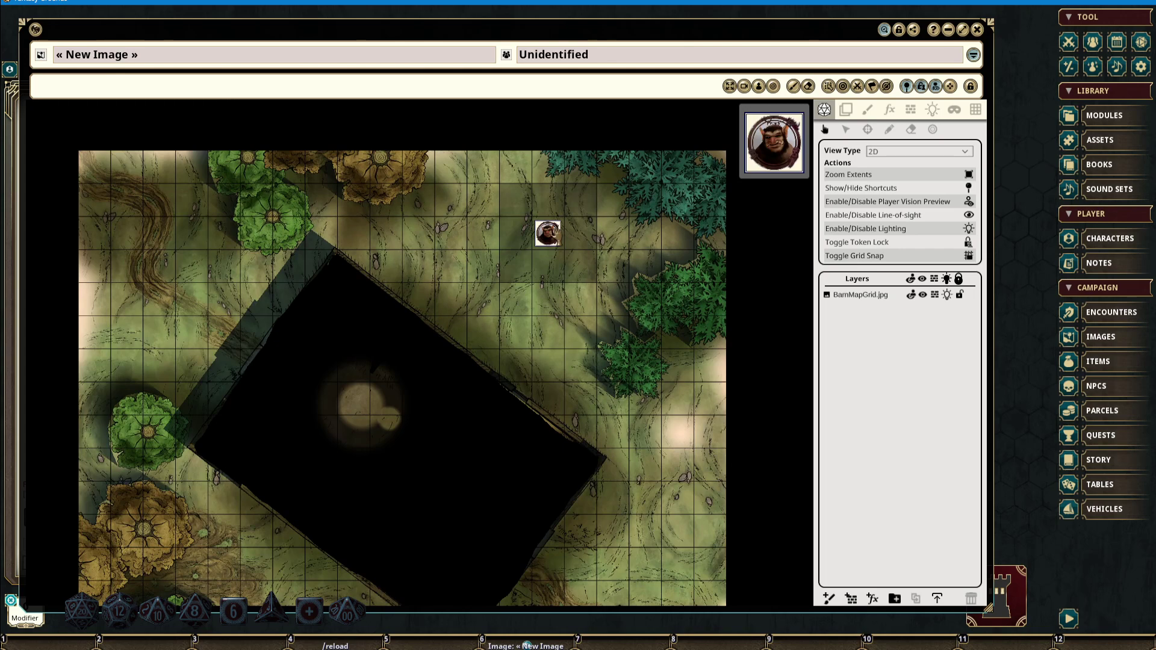
# Select the character token and choose the Torch preset for its token light
pyautogui.click(548, 233)
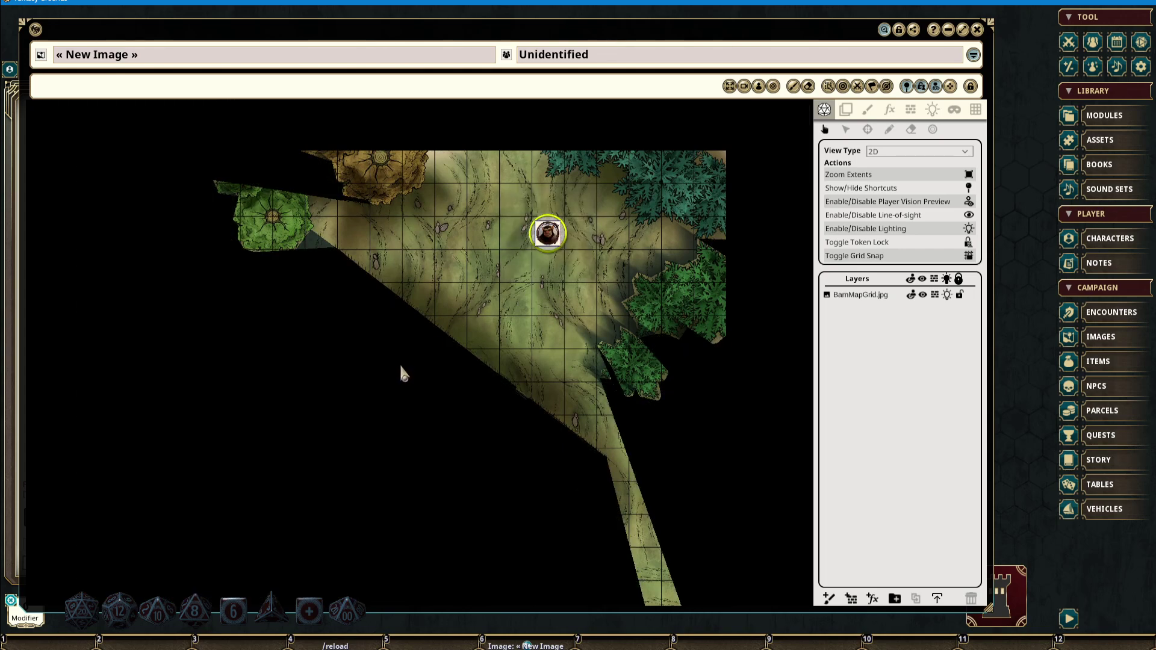
pyautogui.click(932, 110)
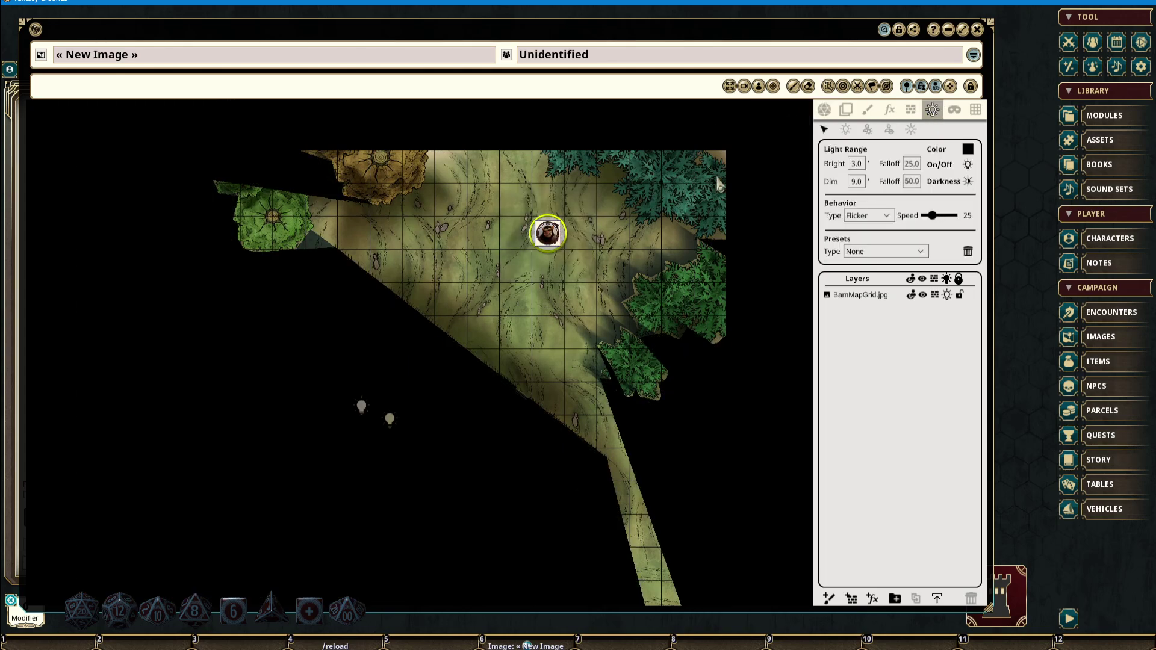
pyautogui.click(868, 131)
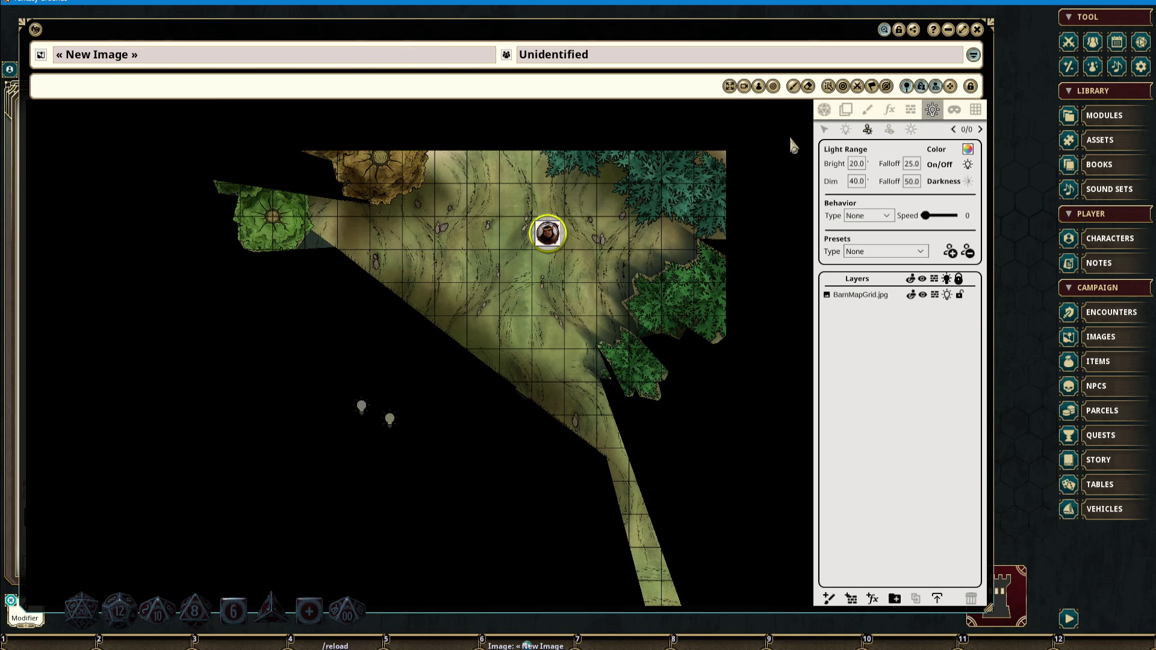
pyautogui.click(872, 252)
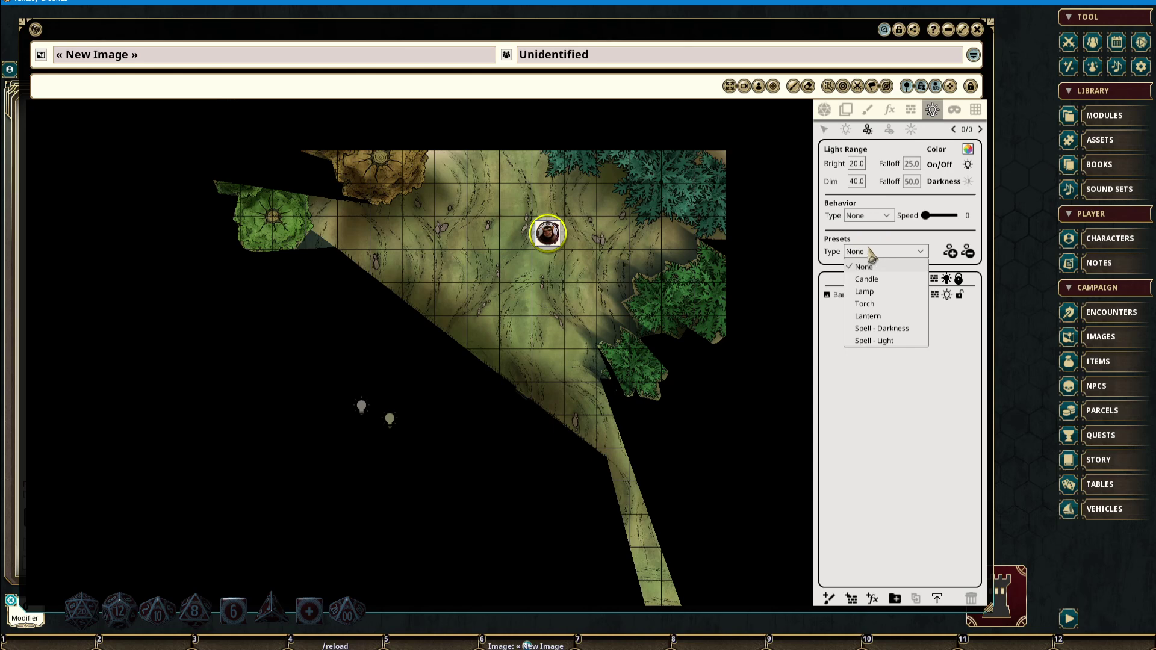
pyautogui.click(873, 306)
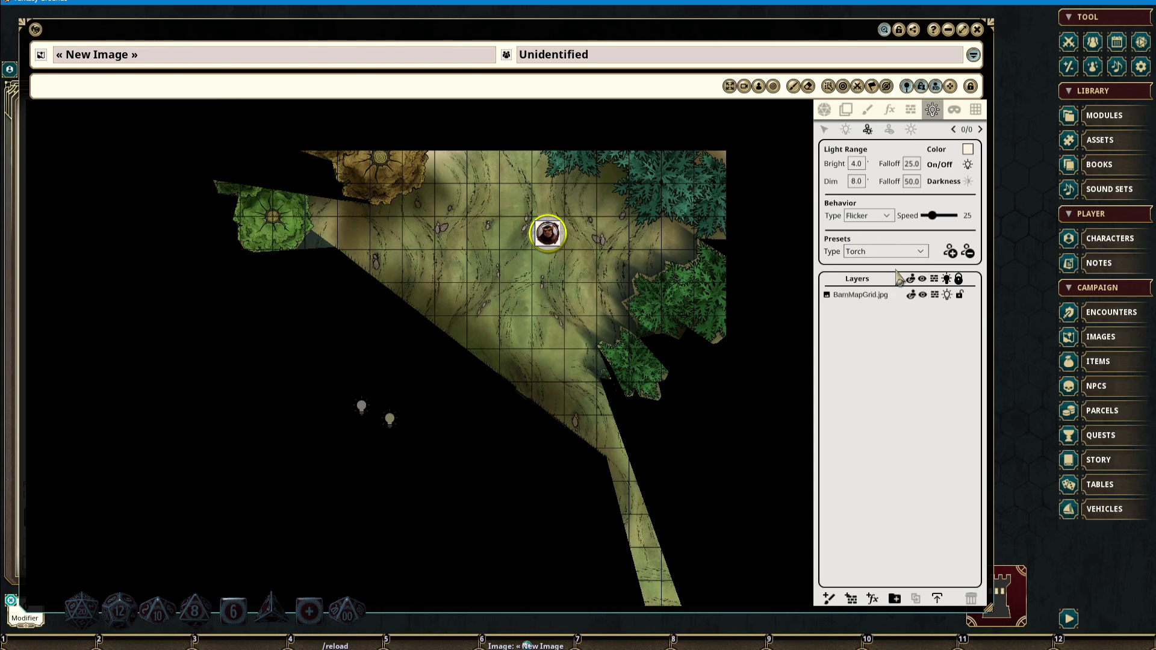
# Add the Torch preset light to the selected character token
pyautogui.click(951, 254)
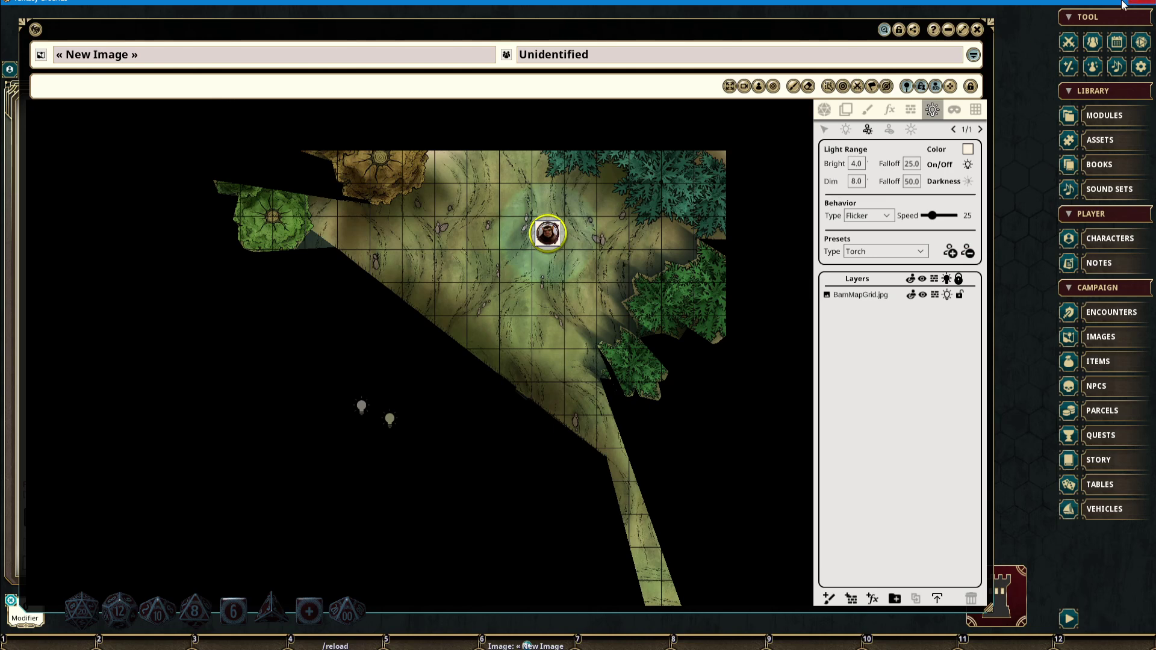
# Open the Token Lights list from the campaign options, move it aside, and close the Options window
pyautogui.click(1146, 72)
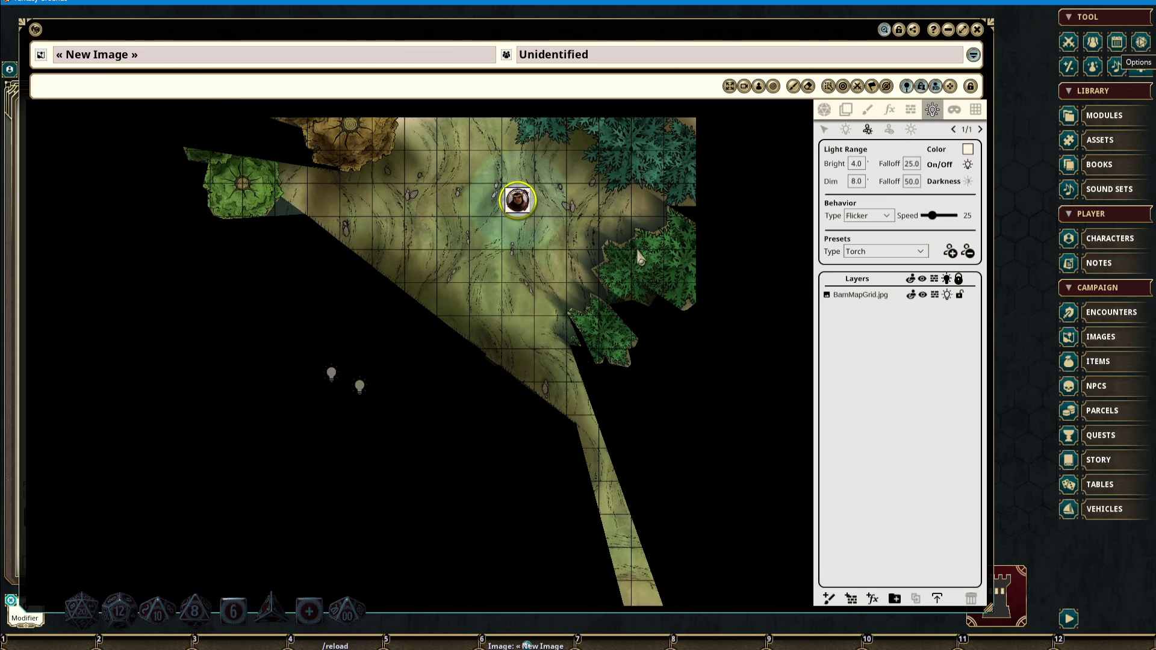
pyautogui.click(657, 431)
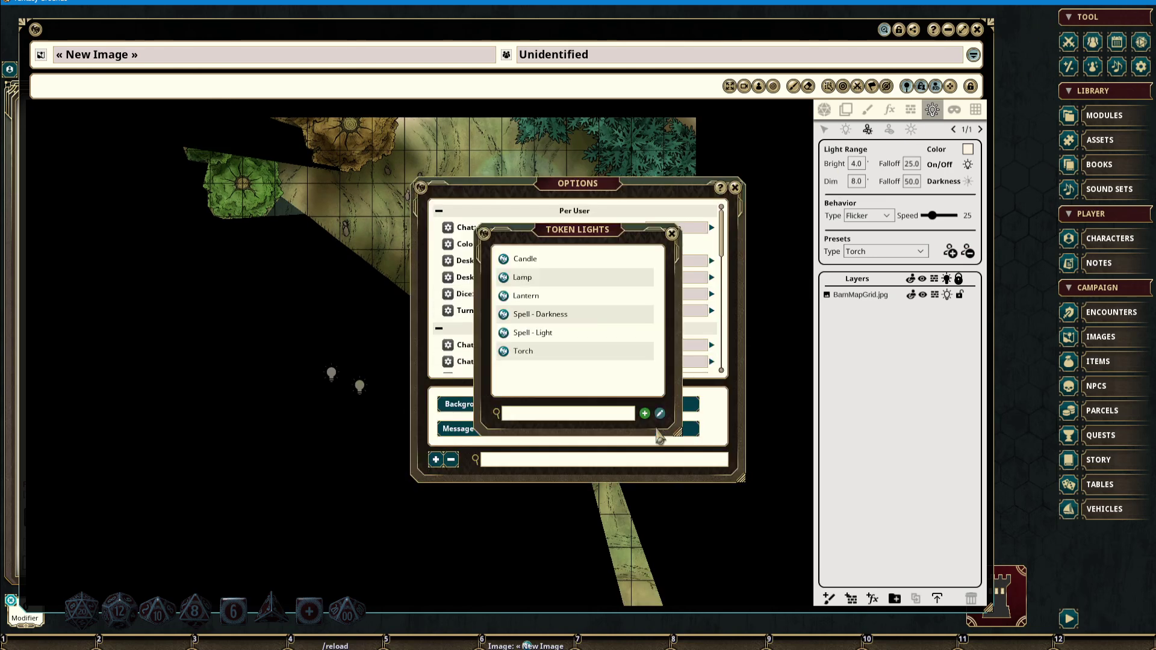
pyautogui.moveTo(582, 238); pyautogui.dragTo(764, 181)
pyautogui.click(736, 189)
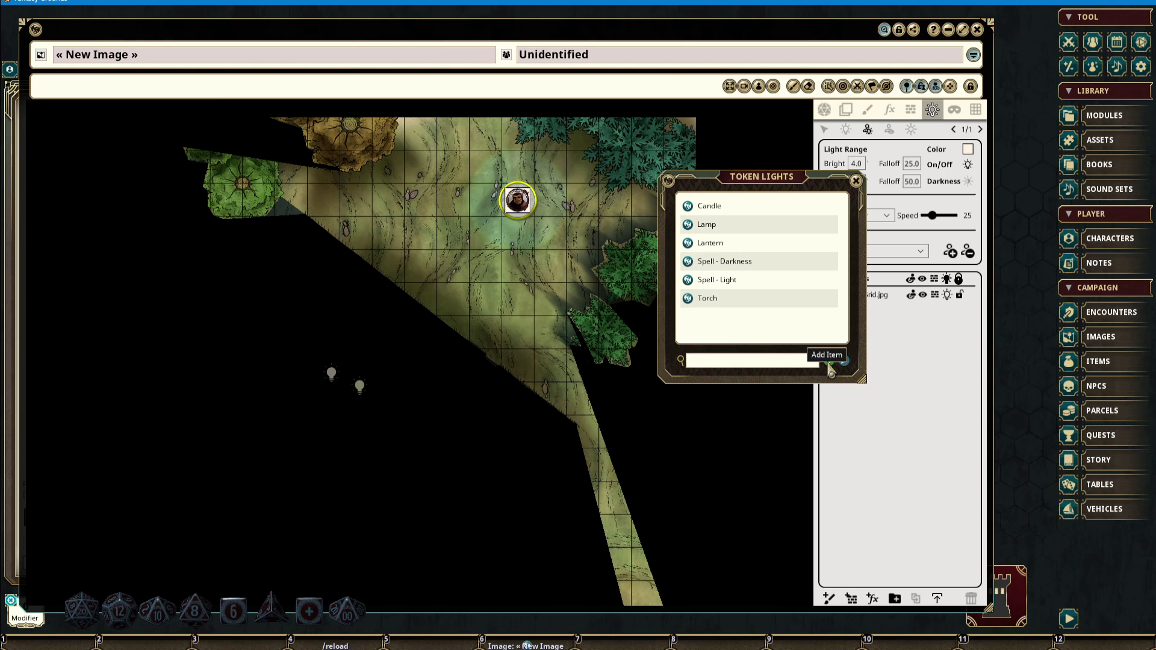
# Add a blank token light preset, look over its animation and effect tag fields, and close its record
pyautogui.click(832, 372)
pyautogui.click(689, 208)
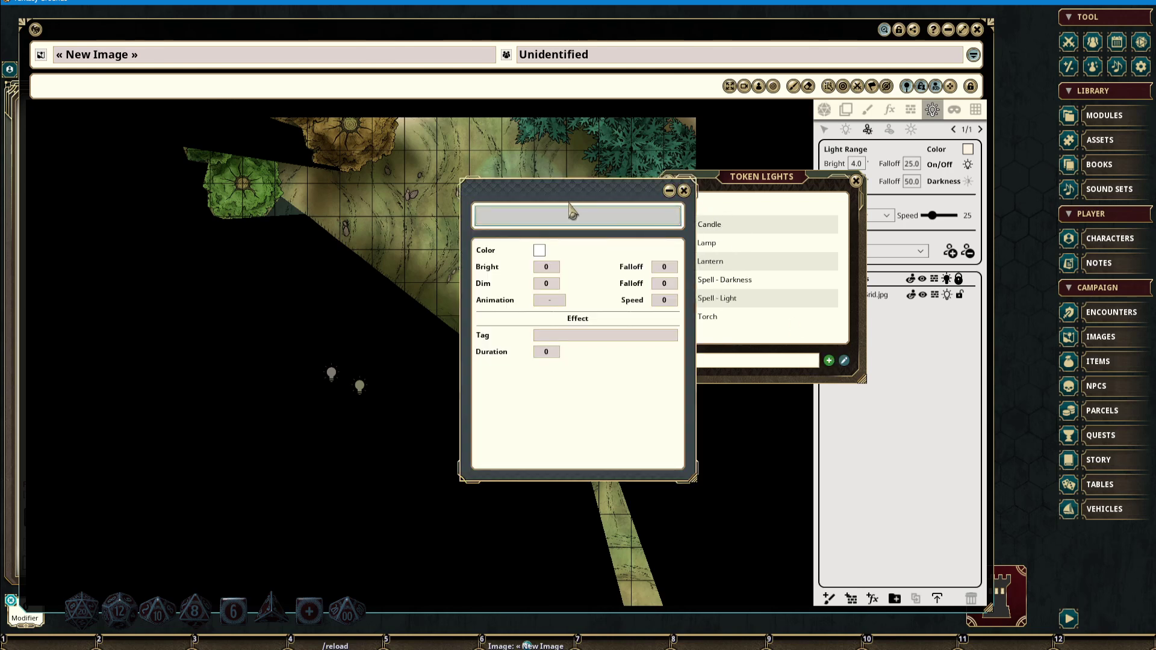
pyautogui.moveTo(550, 177); pyautogui.dragTo(524, 126)
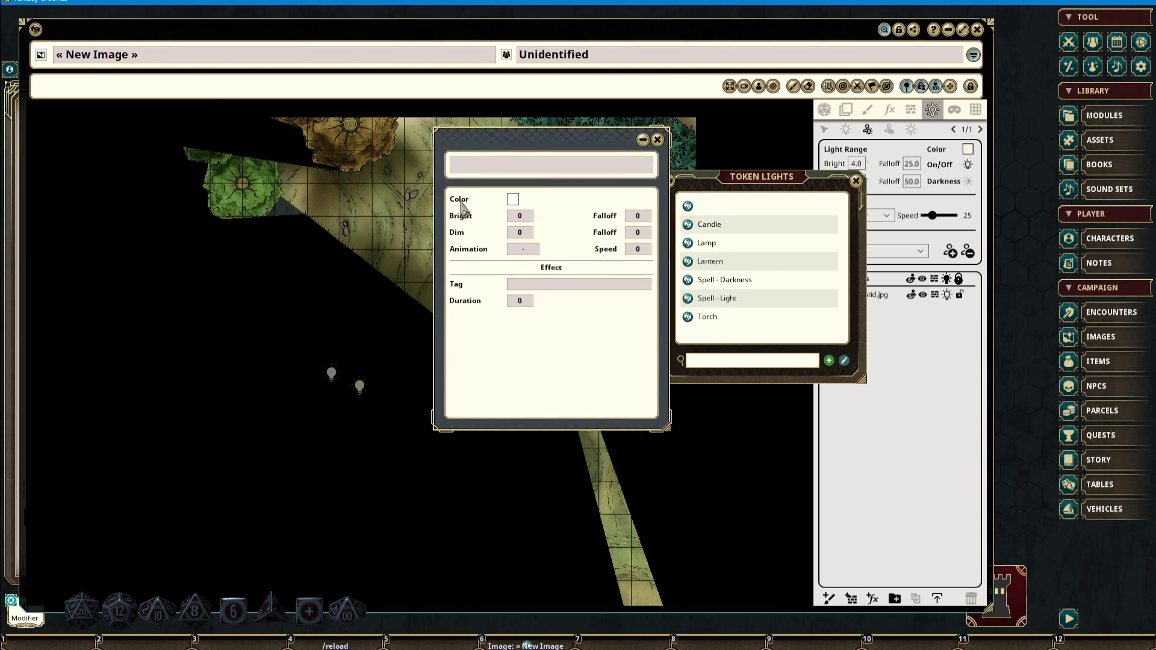
pyautogui.click(534, 256)
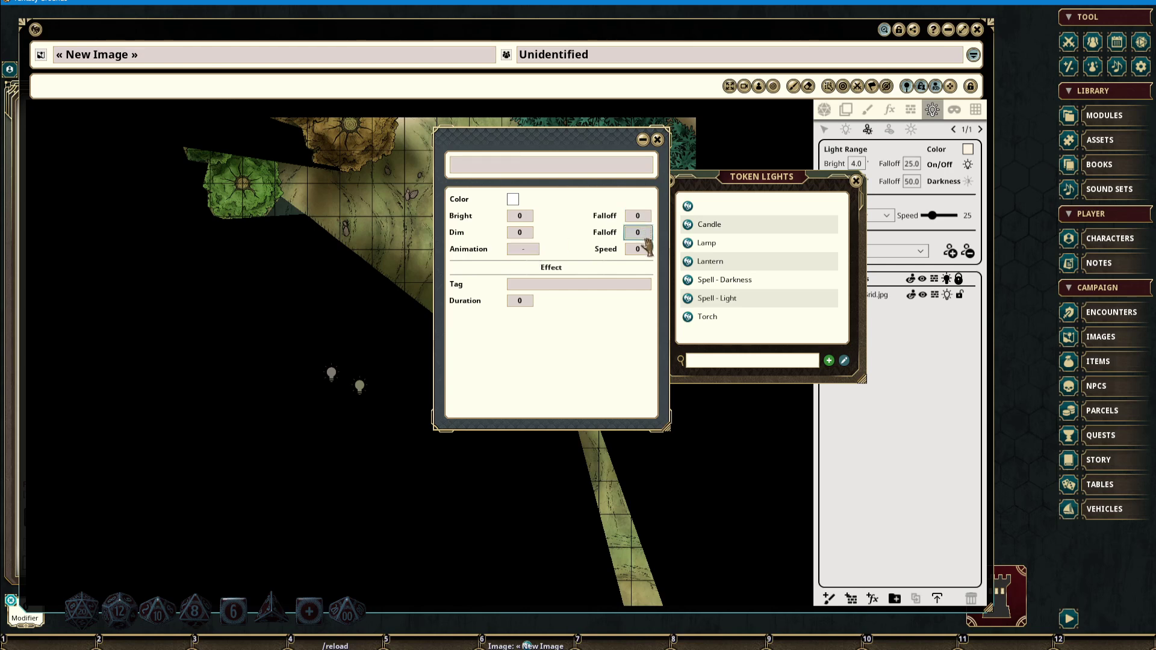
pyautogui.click(547, 290)
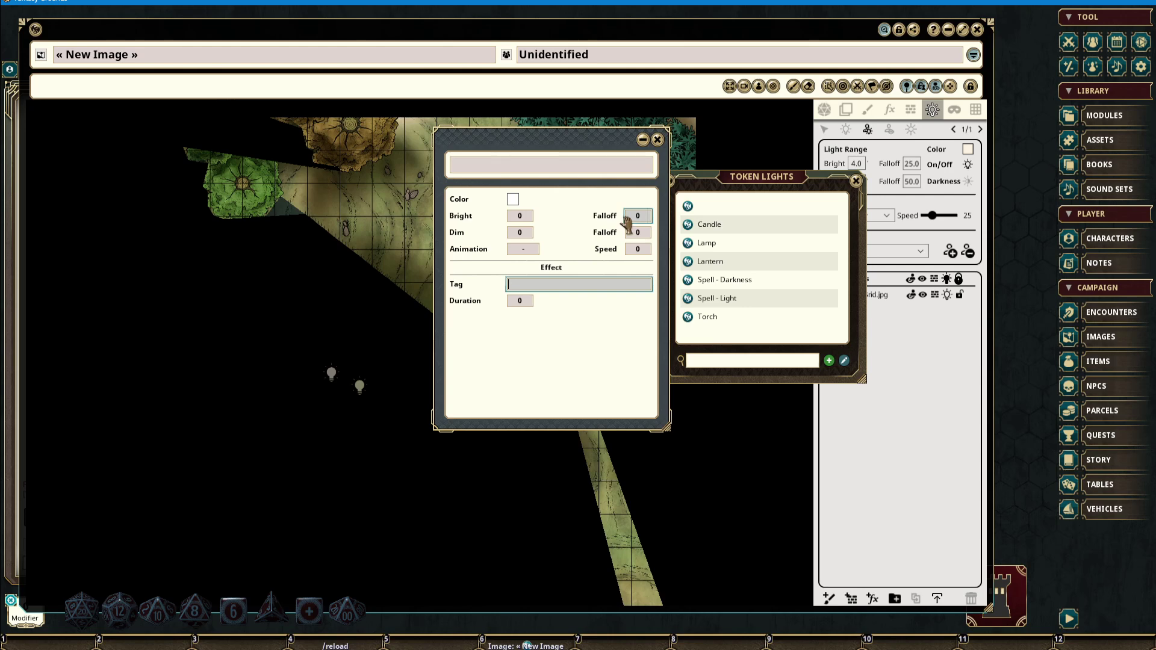
pyautogui.click(658, 139)
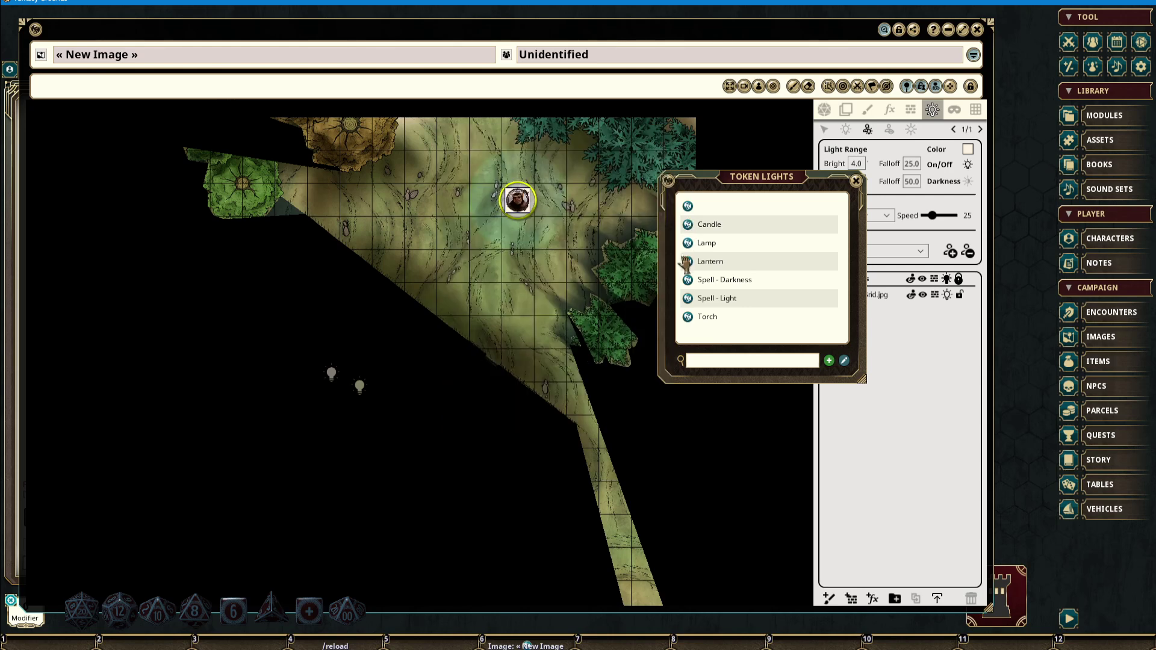
# Open the Torch preset to review its light and effect settings, and close it along with the Token Lights list
pyautogui.click(688, 317)
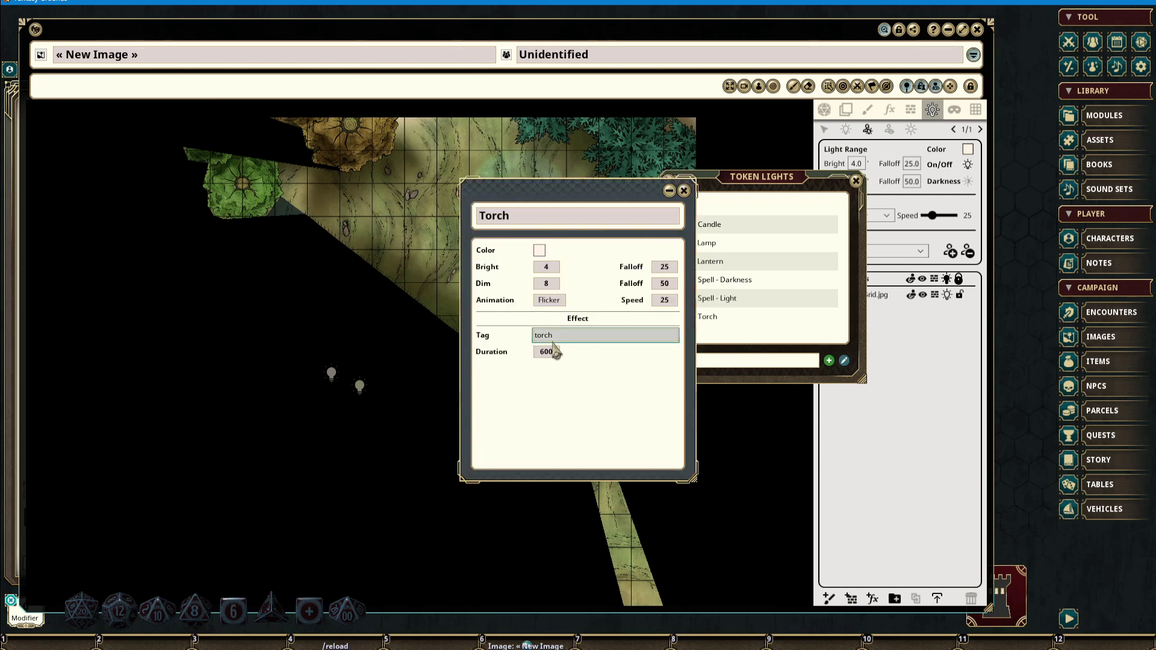
pyautogui.click(544, 267)
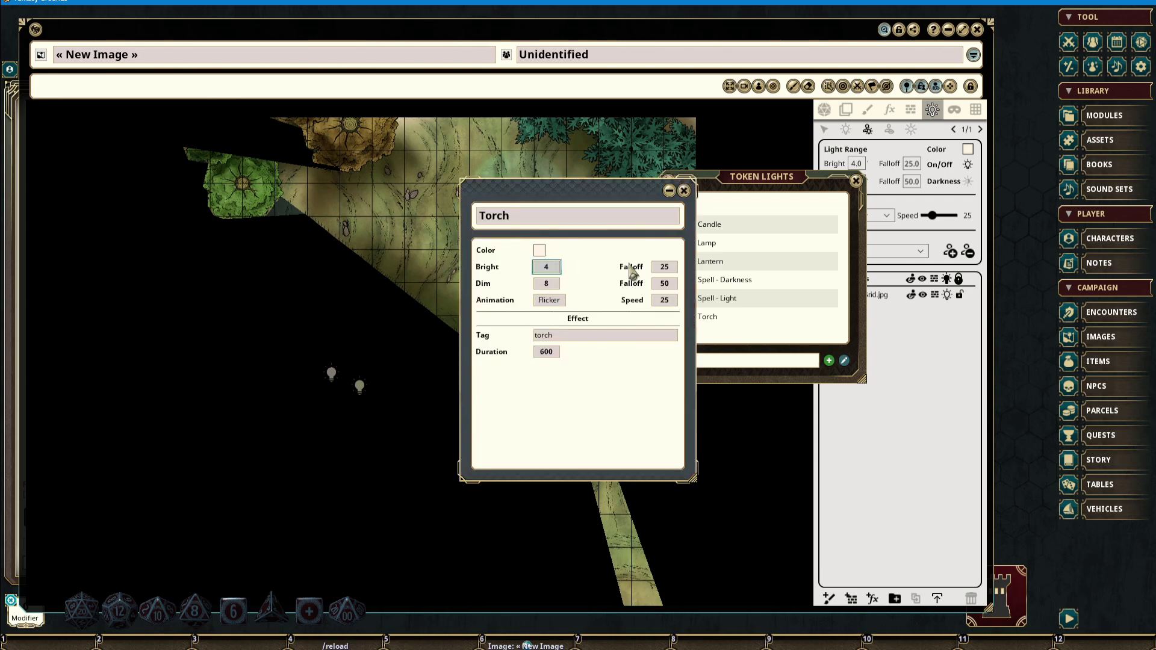
pyautogui.click(684, 190)
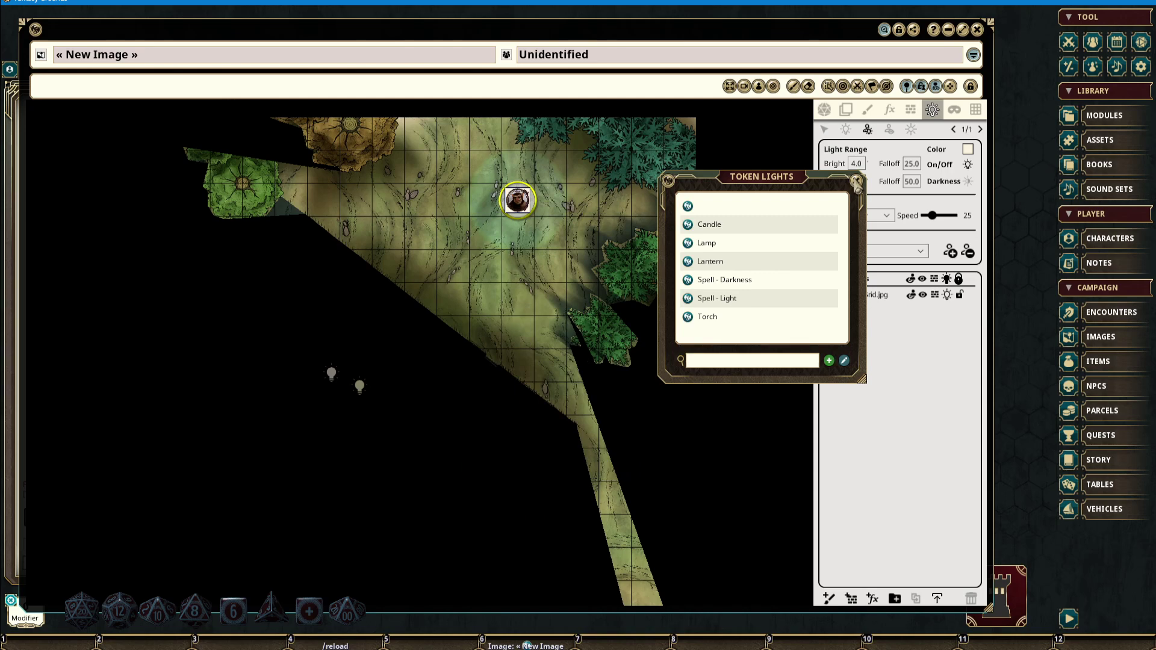
pyautogui.click(857, 181)
# Move the character token from the grass into the dark barn interior and inspect its torch light
pyautogui.click(824, 109)
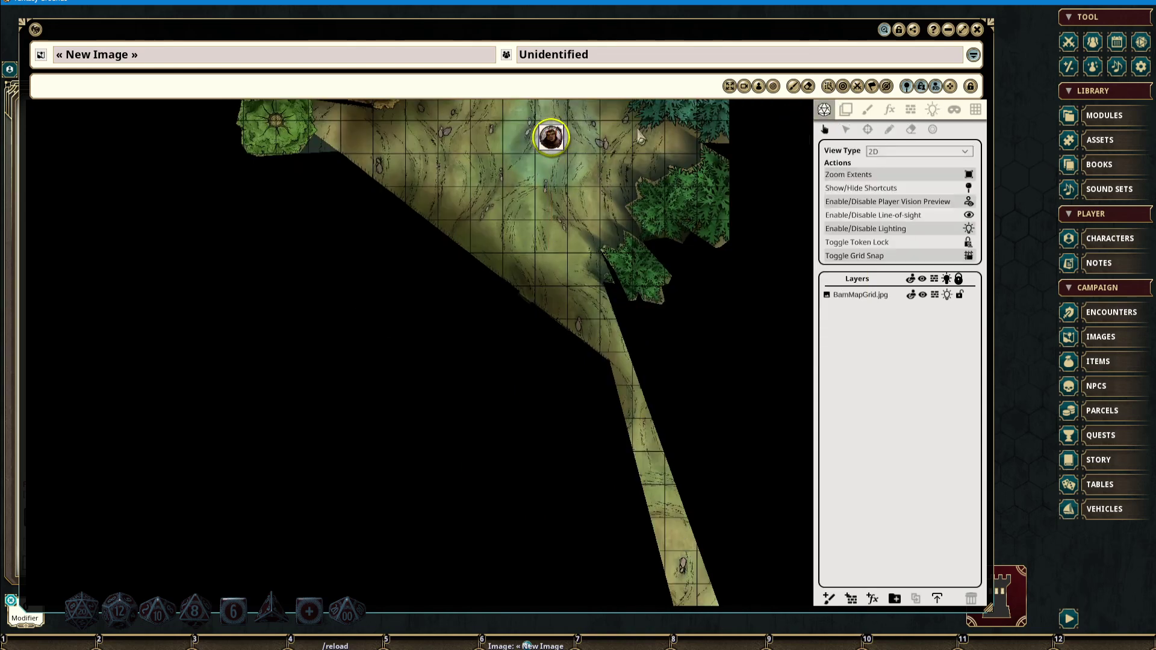
pyautogui.moveTo(550, 137); pyautogui.dragTo(494, 378)
pyautogui.moveTo(545, 280); pyautogui.dragTo(511, 356)
pyautogui.moveTo(549, 284); pyautogui.dragTo(552, 287)
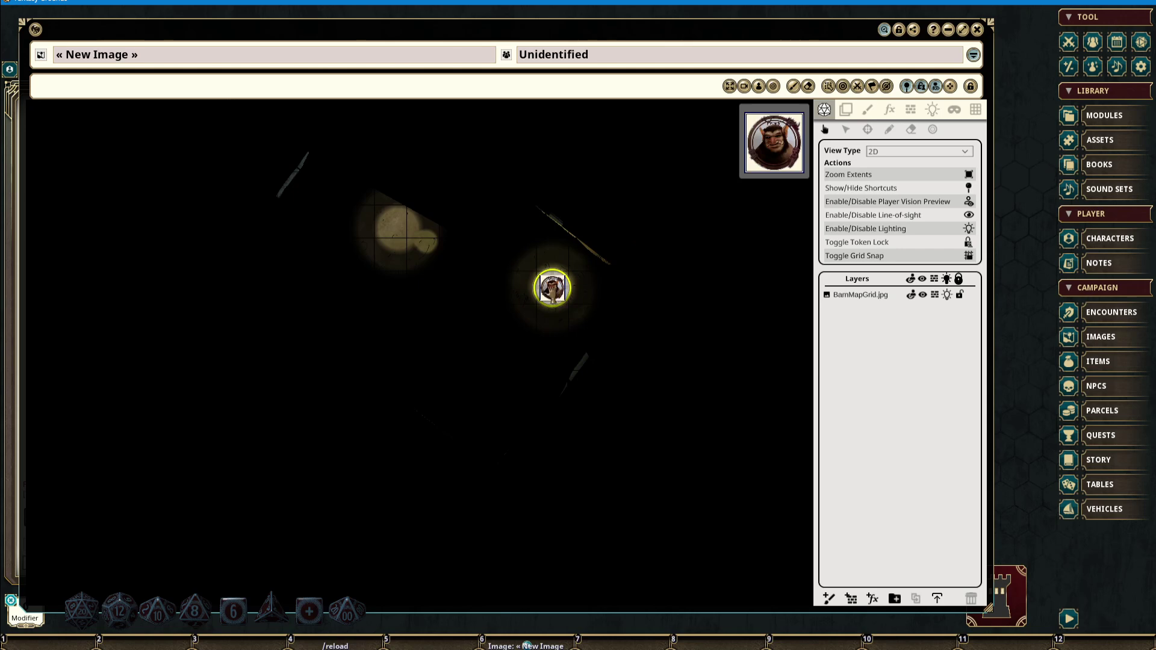
pyautogui.scroll(5, 549, 271)
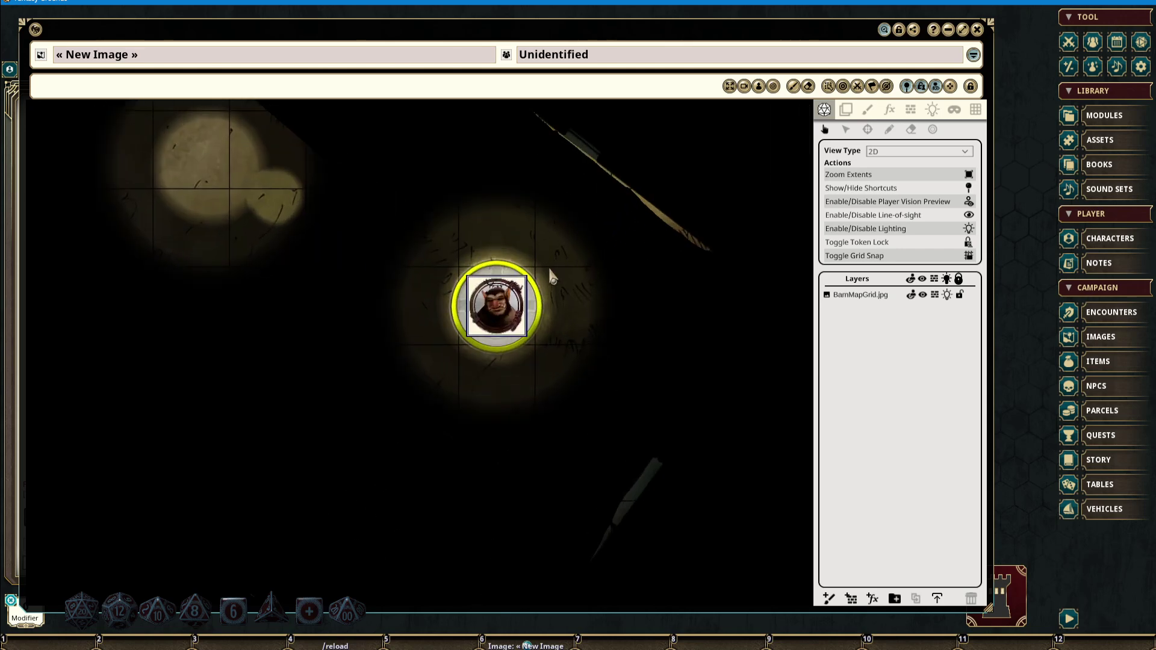
pyautogui.scroll(-3, 548, 266)
pyautogui.moveTo(519, 284); pyautogui.dragTo(512, 333)
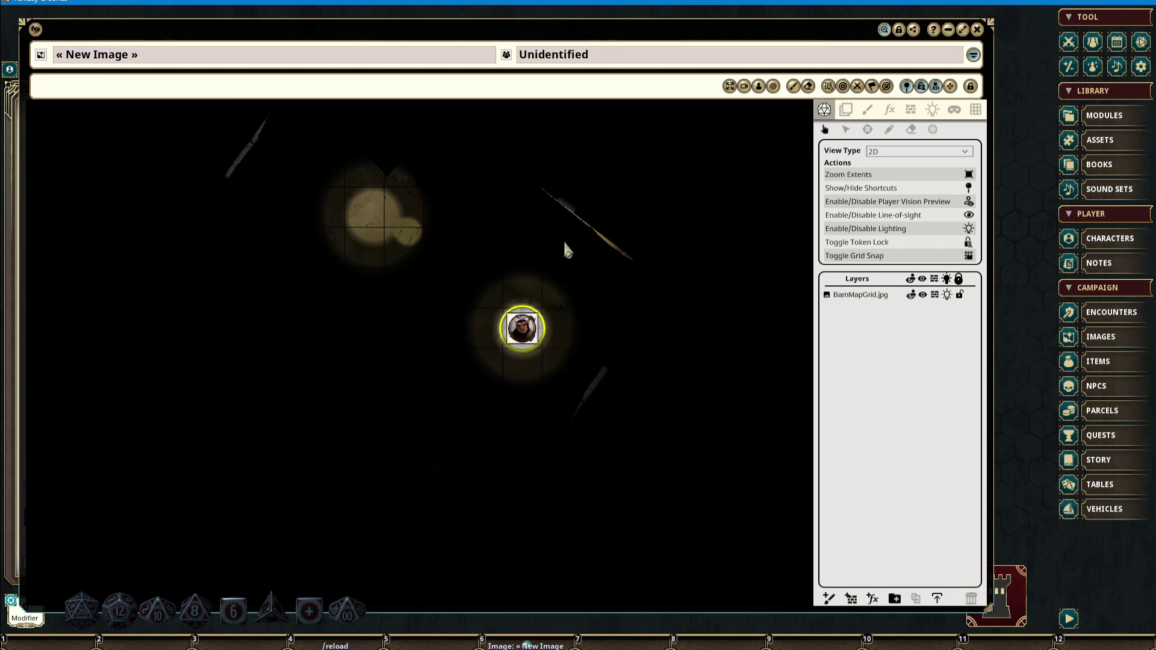
# Walk the character token toward the two overlapping point lights and back across the barn floor
pyautogui.press('Down')
pyautogui.press('Left')
pyautogui.press('Up')
pyautogui.press('Left')
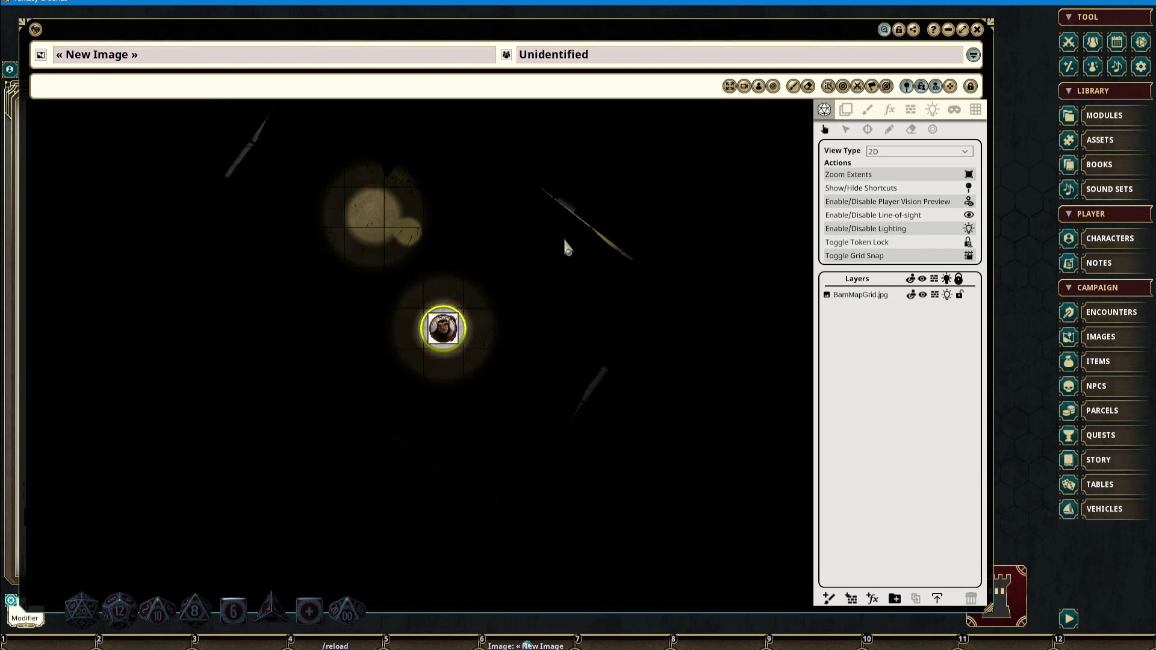
pyautogui.press('Right')
pyautogui.press('Up')
pyautogui.press('Left')
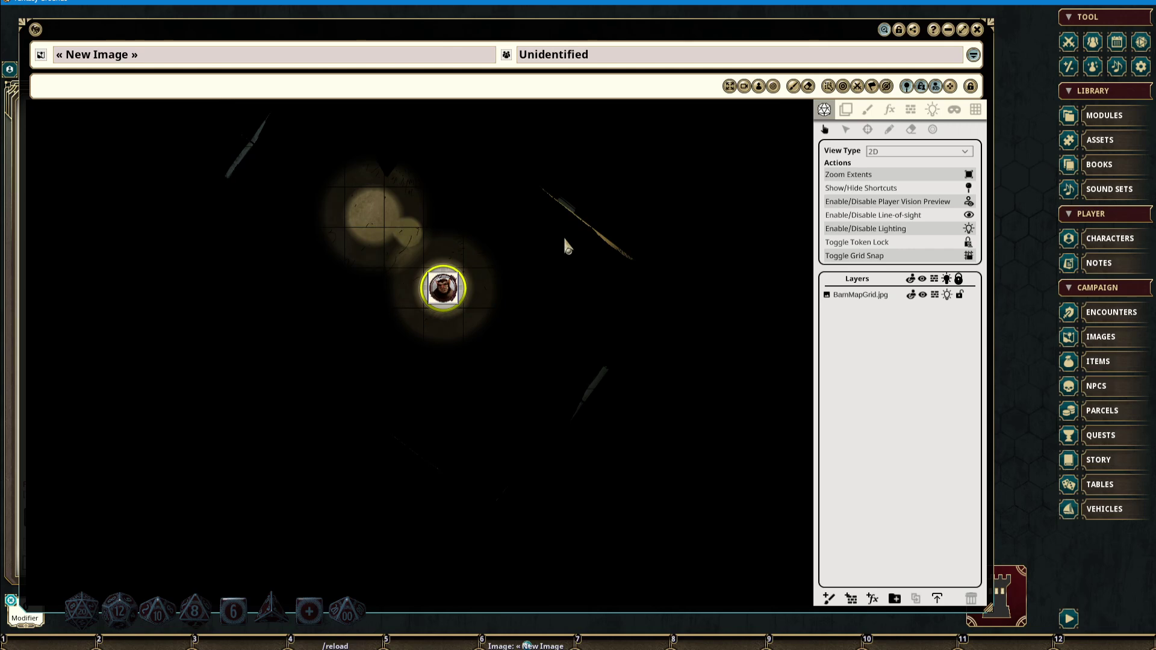
pyautogui.press('Down')
pyautogui.press('Right')
pyautogui.press('Right')
pyautogui.press('Right')
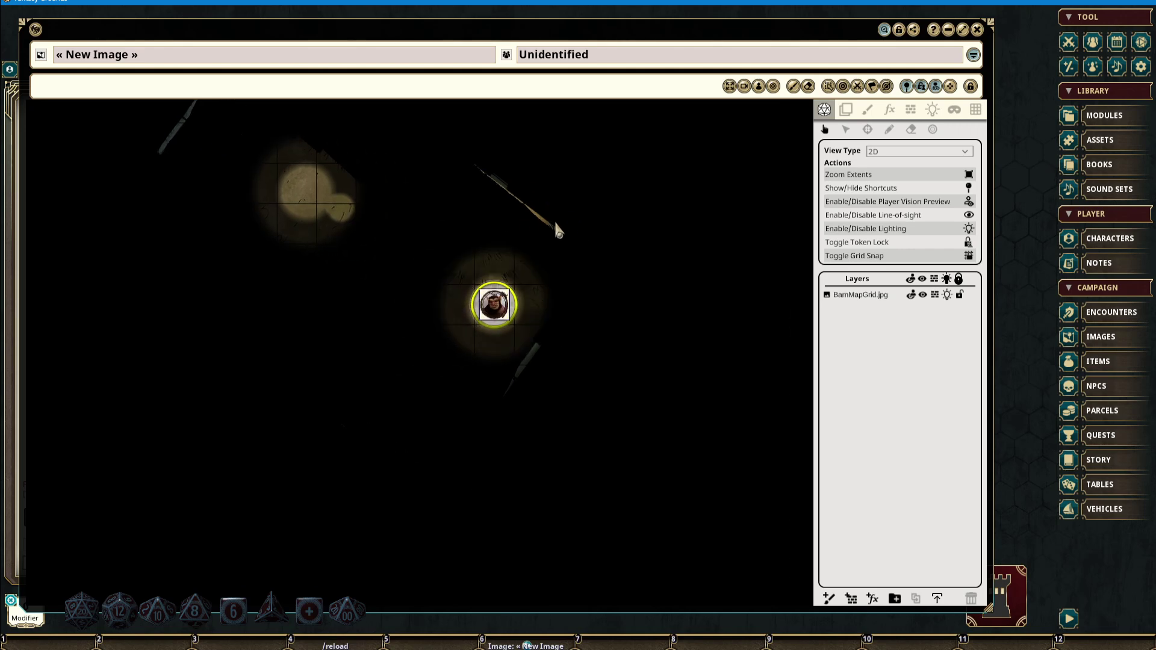
# Walk the character token around the open barn floor and up beside the two point lights
pyautogui.press('Down')
pyautogui.press('Up')
pyautogui.press('Right')
pyautogui.press('Up')
pyautogui.press('Left')
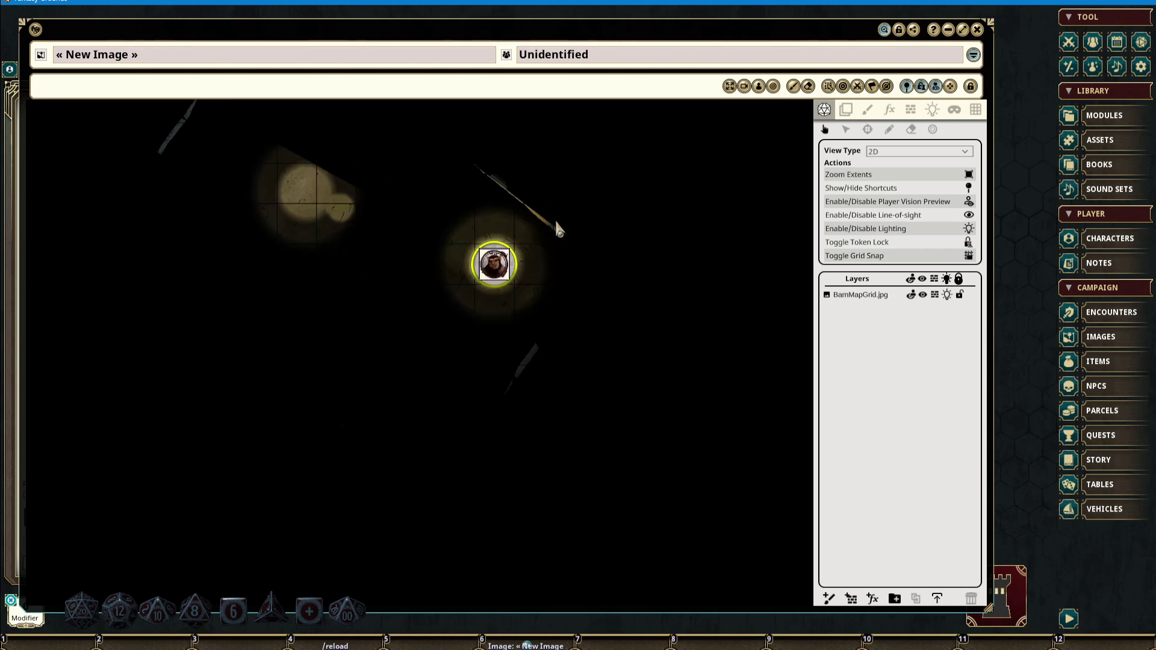
pyautogui.press('Left')
pyautogui.press('Up')
pyautogui.press('Left')
pyautogui.press('Left')
pyautogui.press('Left')
pyautogui.press('Up')
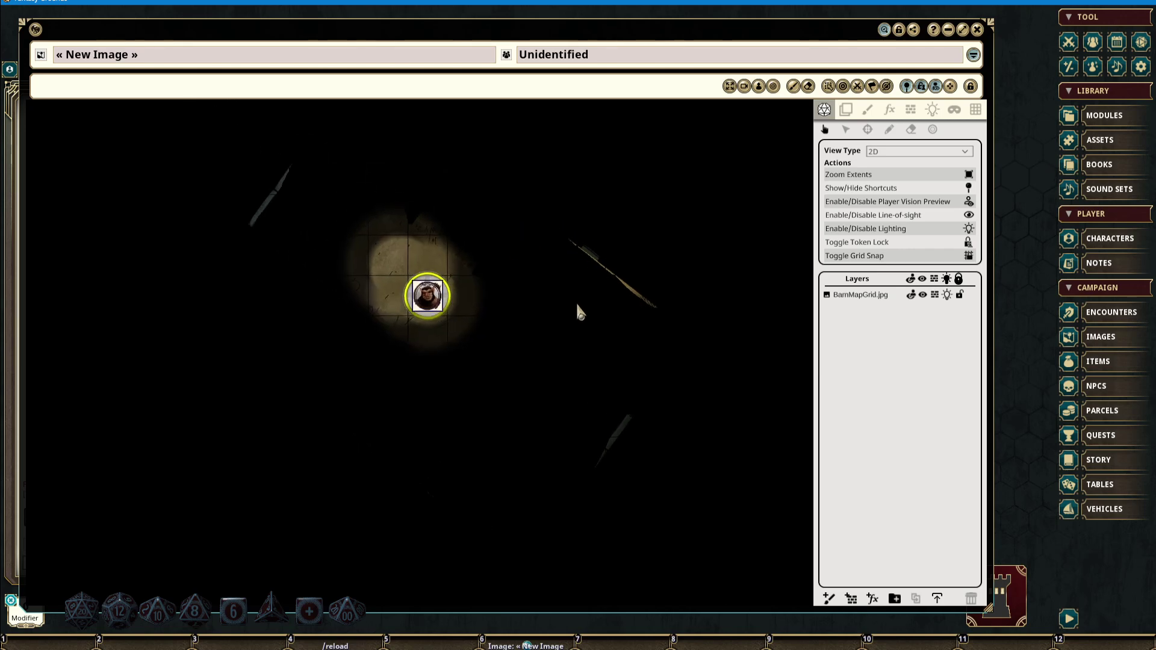
# Walk the character token through the small area northeast of the point lights and around to their west side
pyautogui.press('Up')
pyautogui.press('Down')
pyautogui.press('Up')
pyautogui.press('Right')
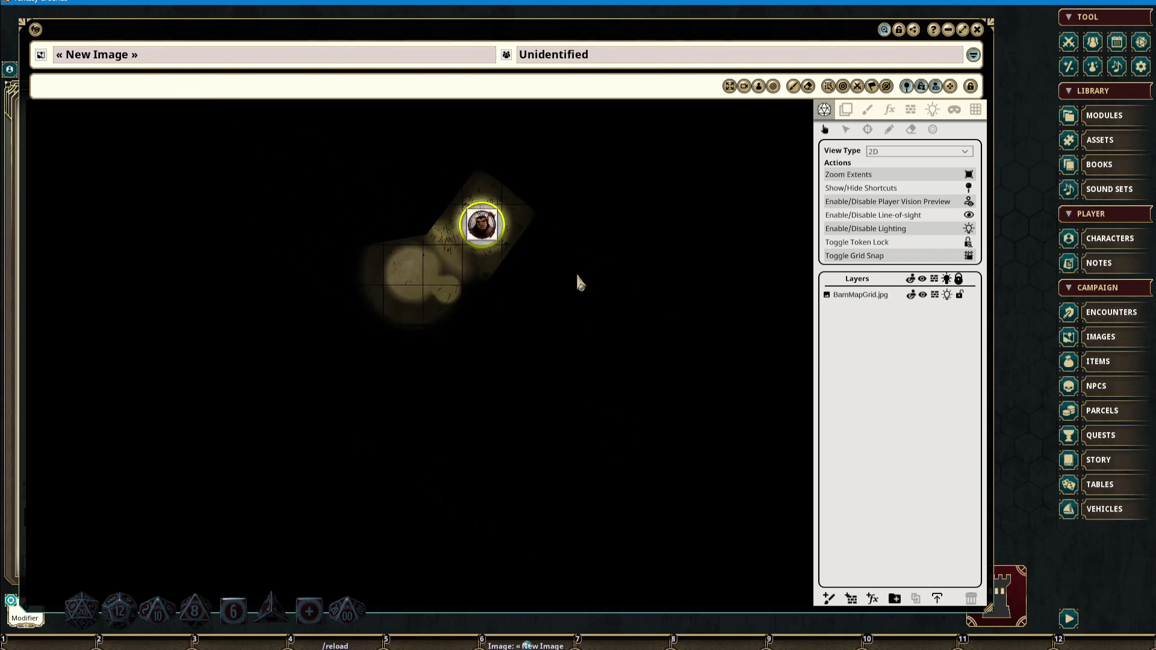
pyautogui.press('Left')
pyautogui.press('Left')
pyautogui.press('Down')
pyautogui.press('Up')
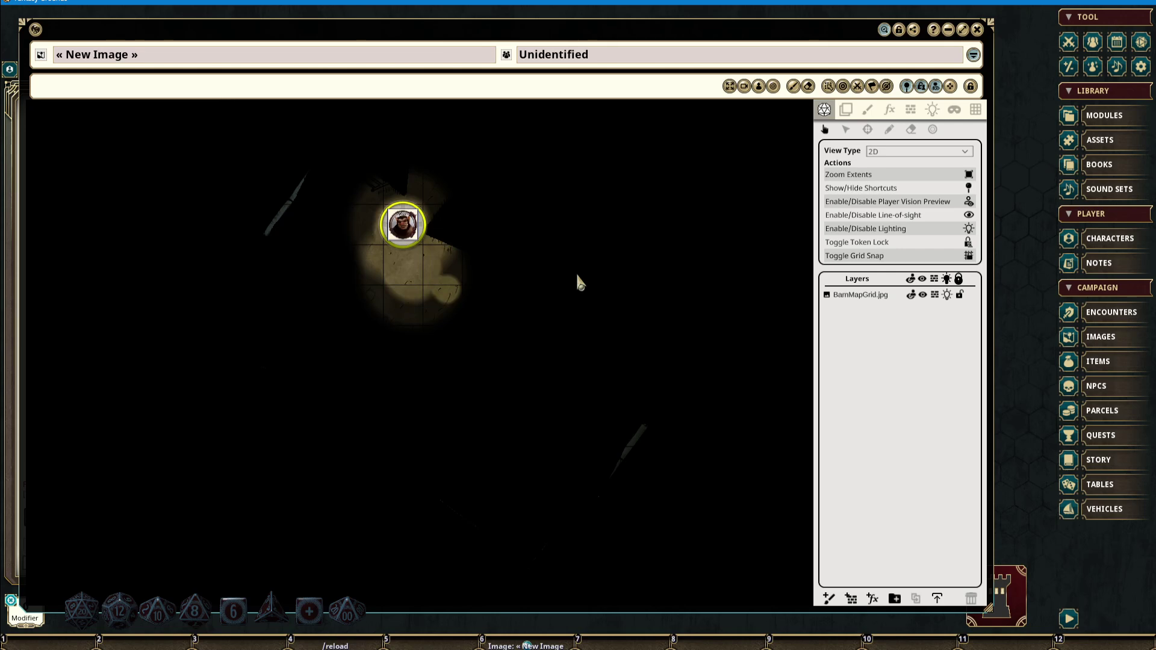
pyautogui.press('Left')
pyautogui.press('Left')
pyautogui.press('Down')
pyautogui.press('Down')
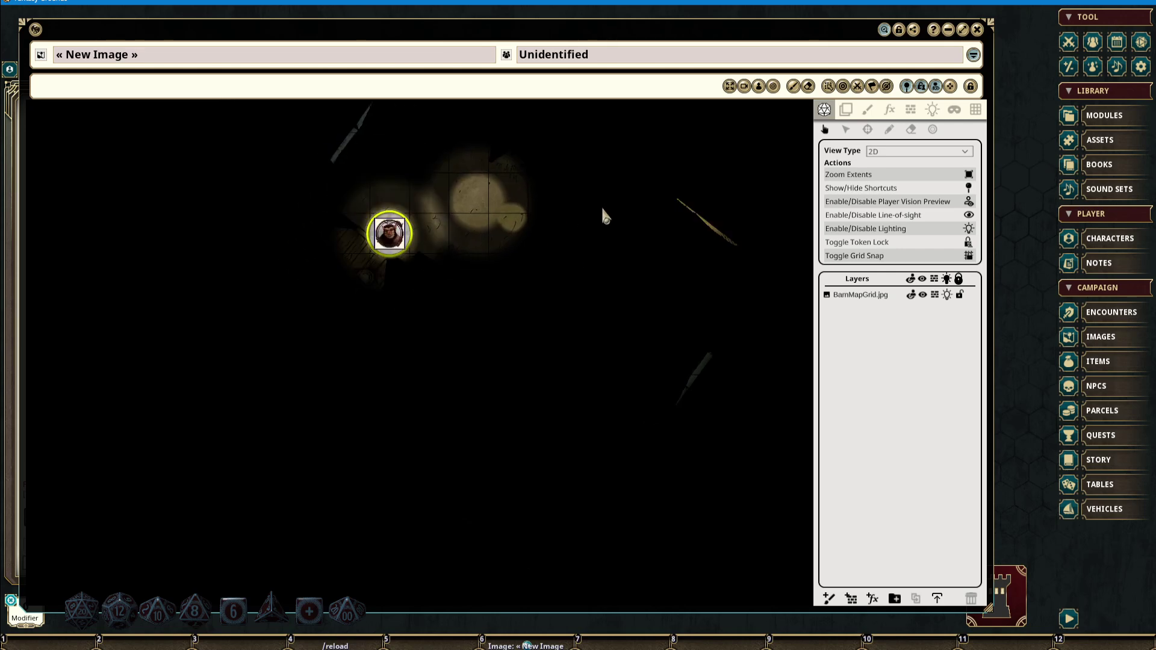
# Walk the character token from the west side back to the open floor southeast of the point lights
pyautogui.press('Right')
pyautogui.press('Right')
pyautogui.press('Right')
pyautogui.press('Right')
pyautogui.press('Down')
pyautogui.press('Down')
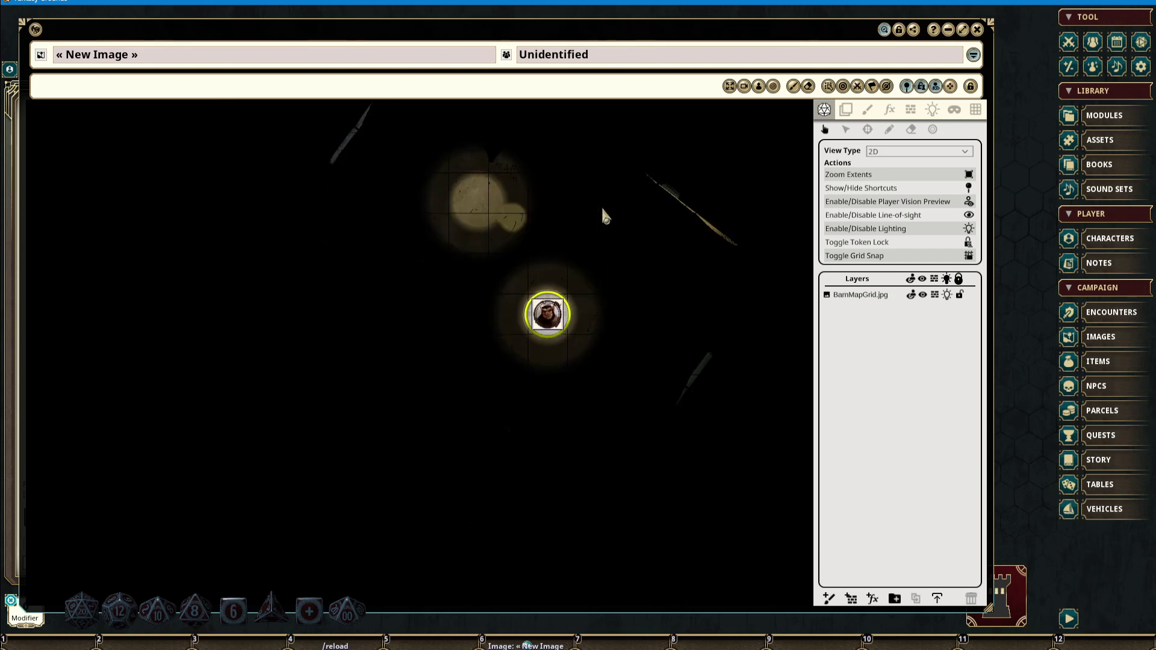
pyautogui.press('Down')
pyautogui.press('Down')
pyautogui.press('Up')
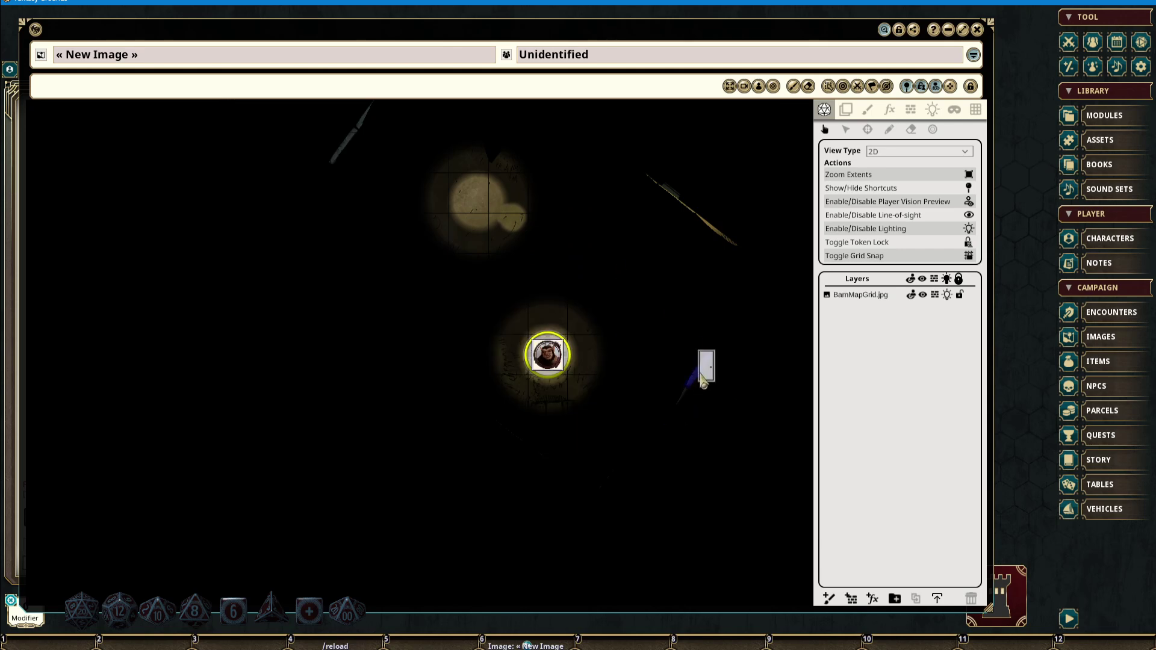
# Open the barn's east door and walk the character token through it onto the grass outside
pyautogui.doubleClick(703, 368)
pyautogui.moveTo(675, 315); pyautogui.dragTo(557, 281)
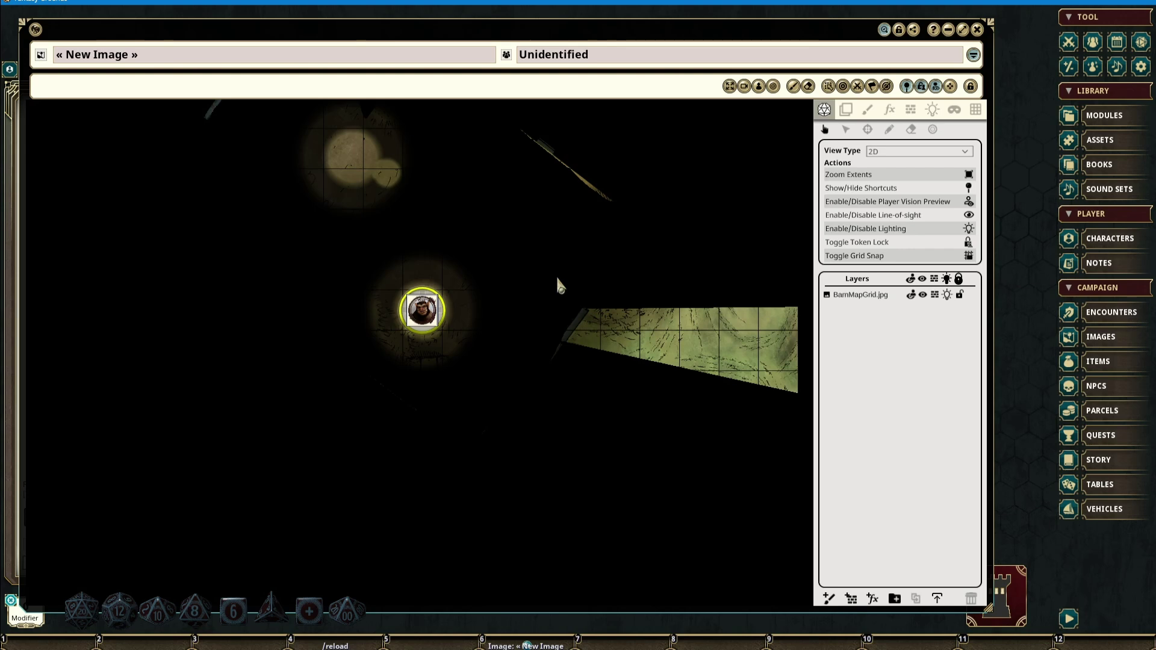
pyautogui.press('Right')
pyautogui.press('Right')
pyautogui.press('Right')
pyautogui.press('Down')
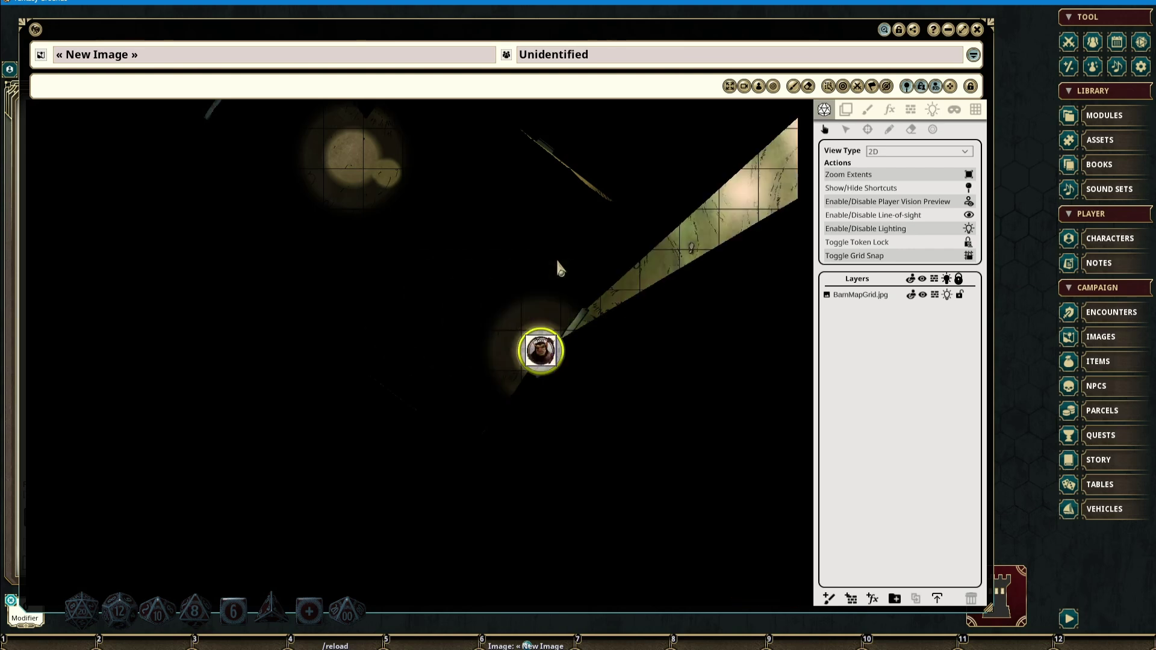
pyautogui.press('Up')
pyautogui.press('Right')
pyautogui.press('Down')
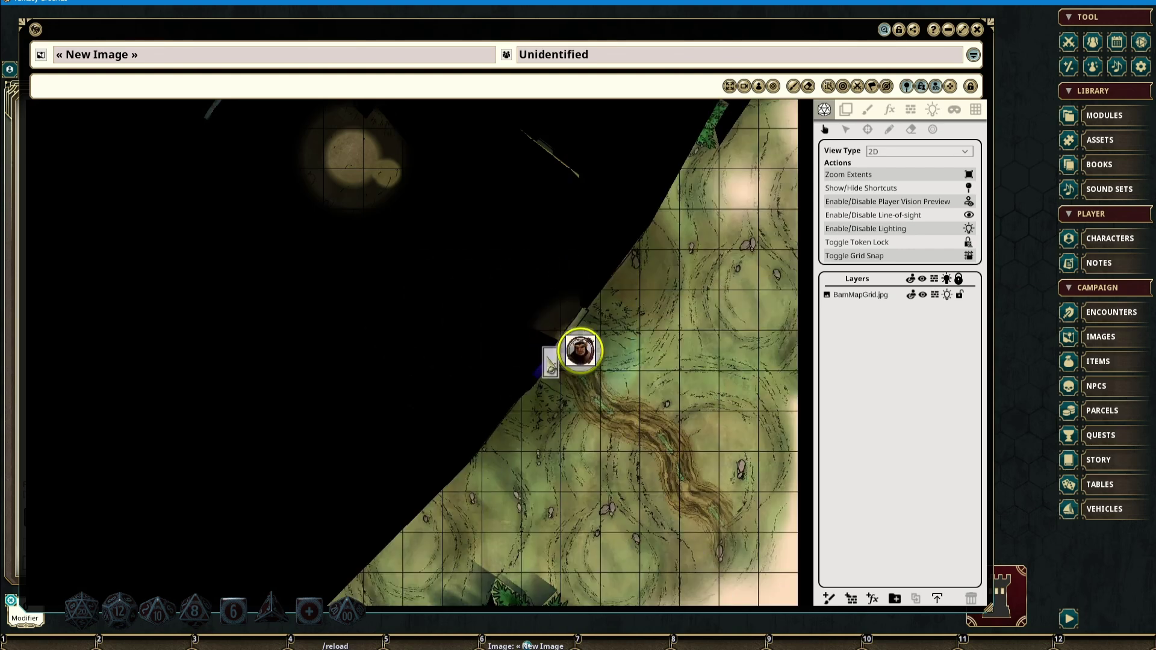
# Walk the character token back and forth outside the open door, ending one square farther out on the grass
pyautogui.press('Right')
pyautogui.press('Left')
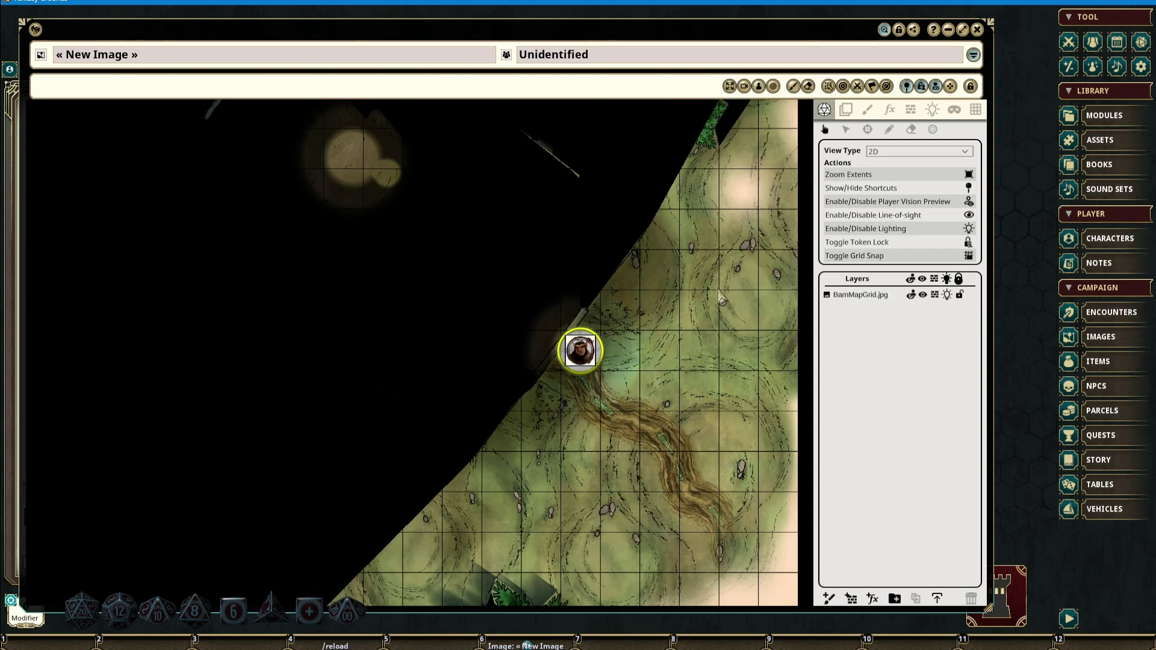
pyautogui.press('Up')
pyautogui.press('Up')
pyautogui.press('Left')
pyautogui.press('Right')
pyautogui.press('Down')
pyautogui.press('Down')
pyautogui.press('Right')
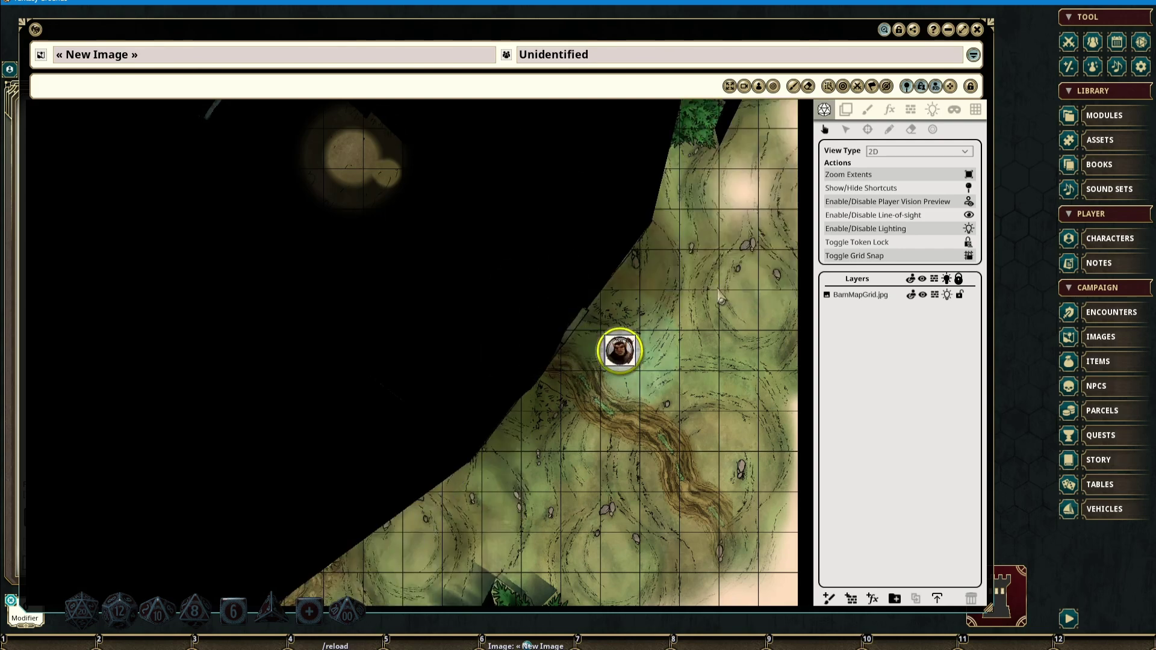